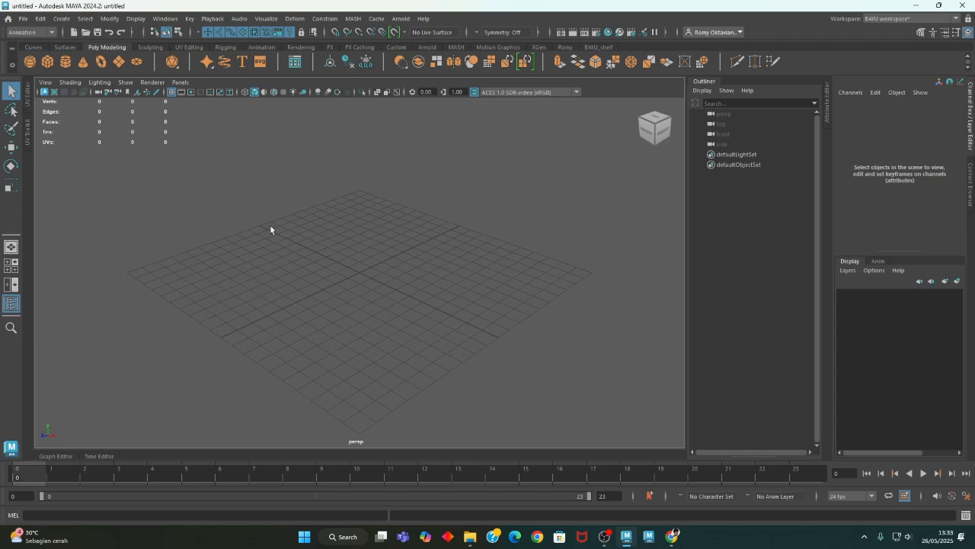
# Step: Create a polygon cube primitive at the origin
pyautogui.click(61, 19)
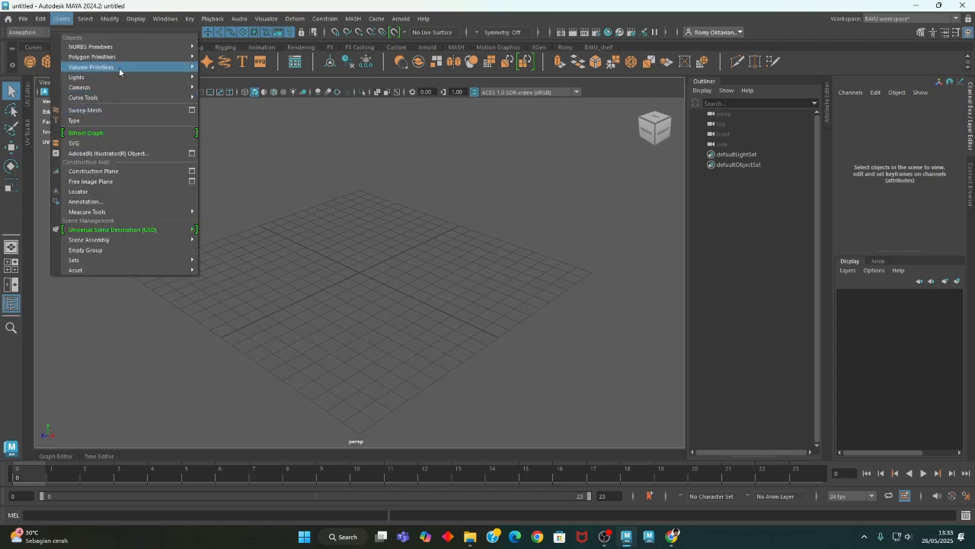
pyautogui.moveTo(127, 56)
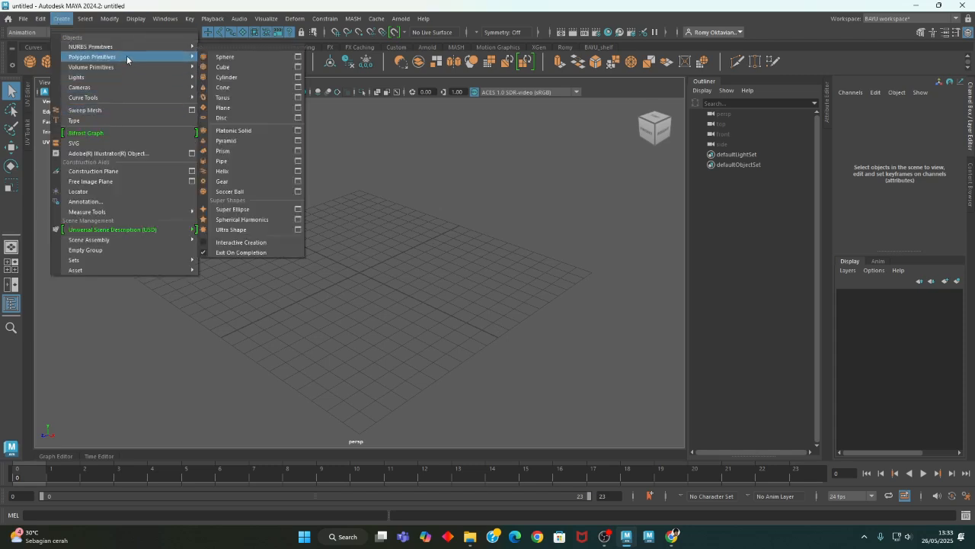
pyautogui.click(252, 68)
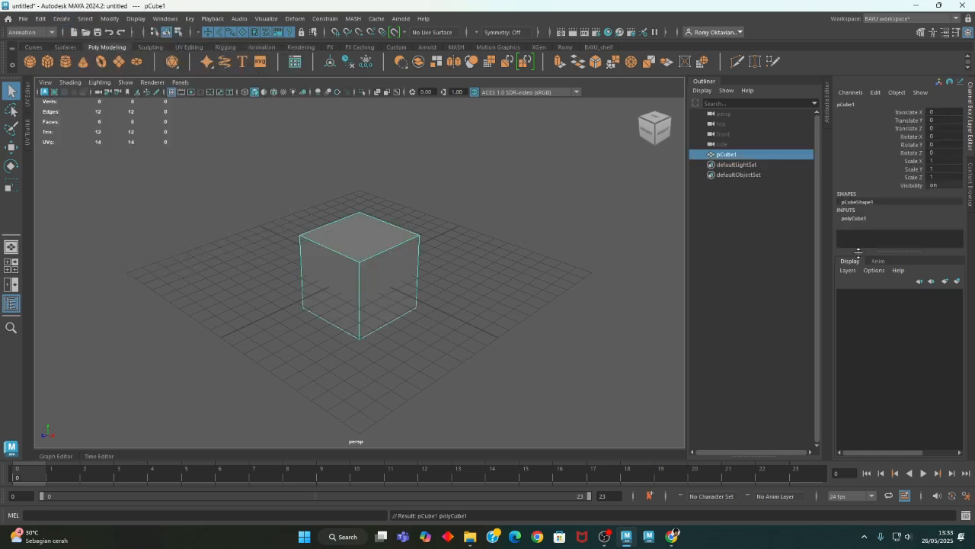
# Step: Set the cube's width to 100 and its height to 150
pyautogui.click(857, 219)
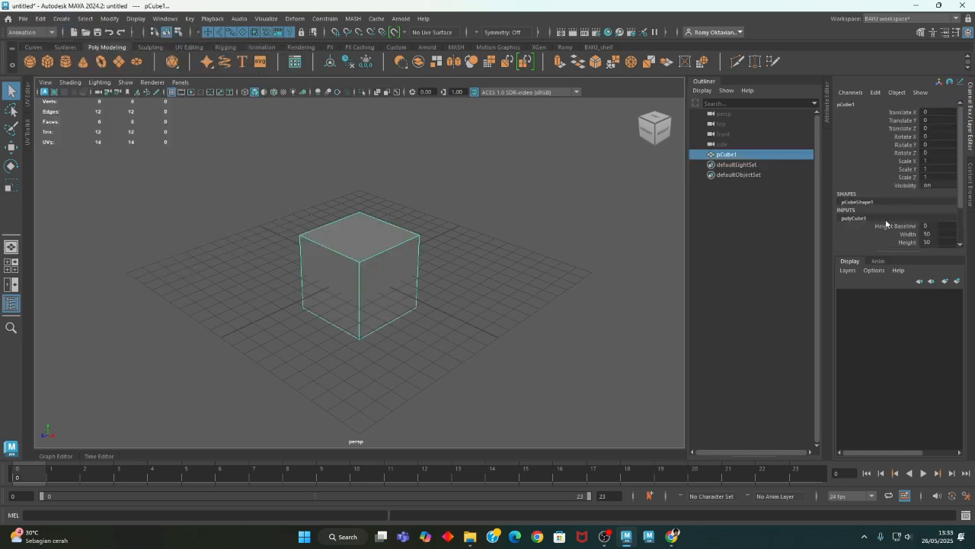
pyautogui.click(950, 234)
pyautogui.write('80')
pyautogui.press('Return')
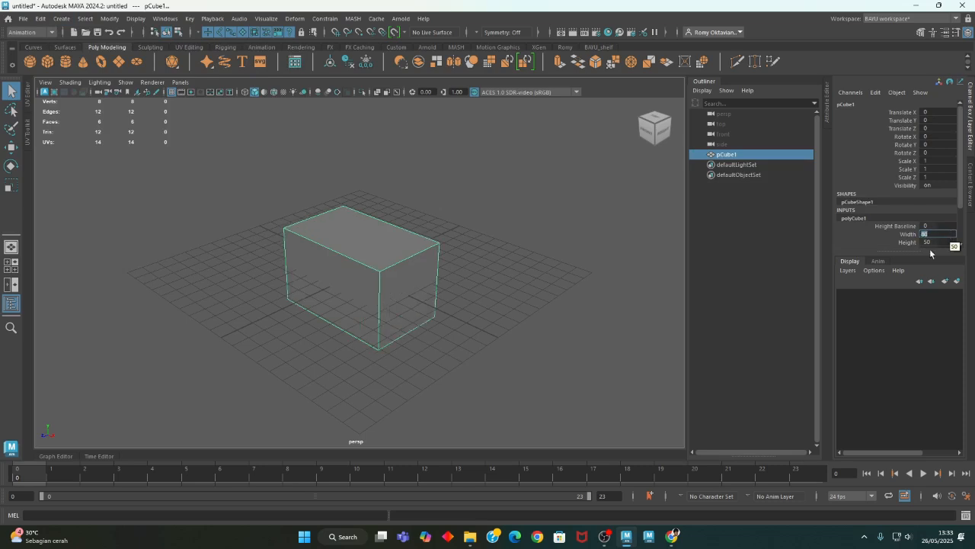
pyautogui.write('100')
pyautogui.press('Return')
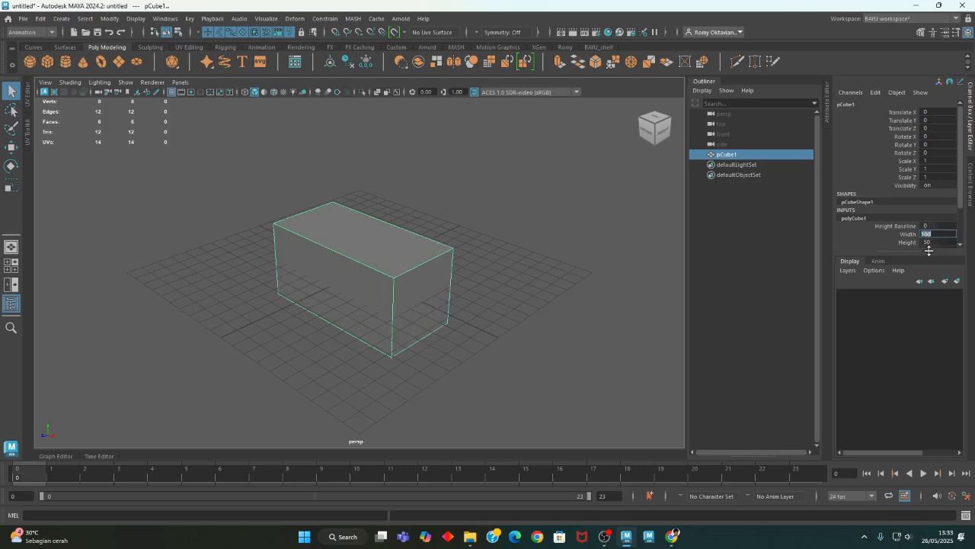
pyautogui.keyDown('alt'); pyautogui.moveTo(470, 358); pyautogui.dragTo(490, 347); pyautogui.keyUp('alt')
pyautogui.click(947, 243)
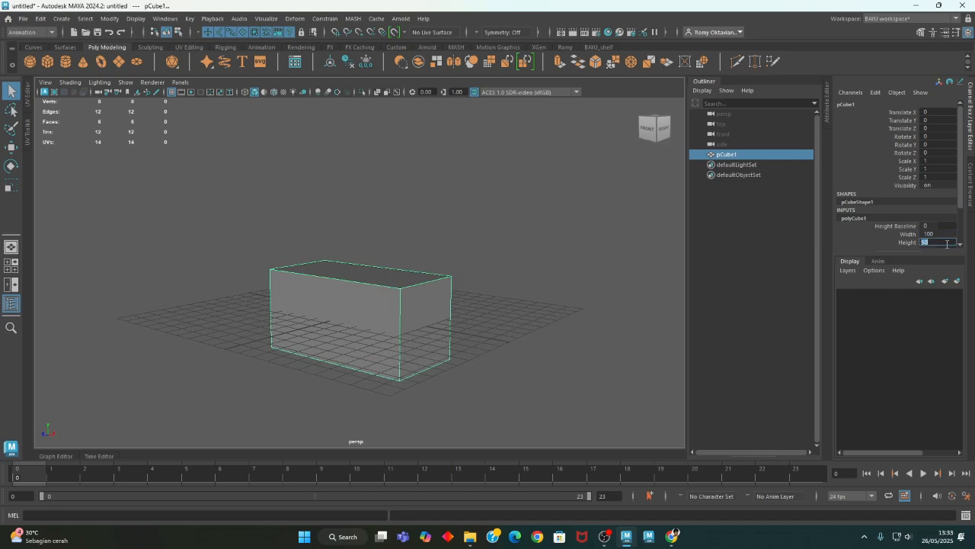
pyautogui.write('150')
pyautogui.press('Return')
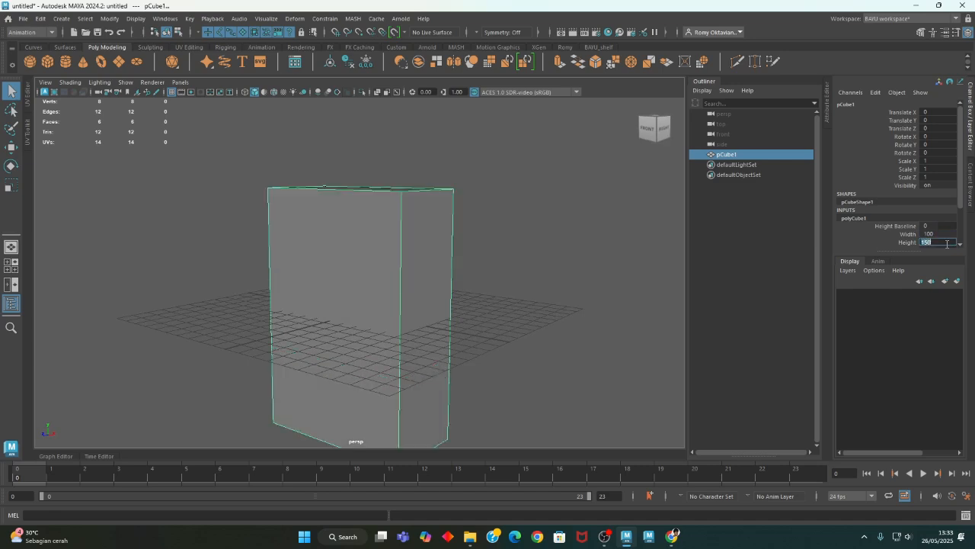
# Step: Move the box up along Y to about 77 so that it stands on the grid
pyautogui.scroll(-3, 427, 315)
pyautogui.keyDown('alt'); pyautogui.moveTo(426, 315); pyautogui.dragTo(381, 340); pyautogui.keyUp('alt')
pyautogui.press('w')
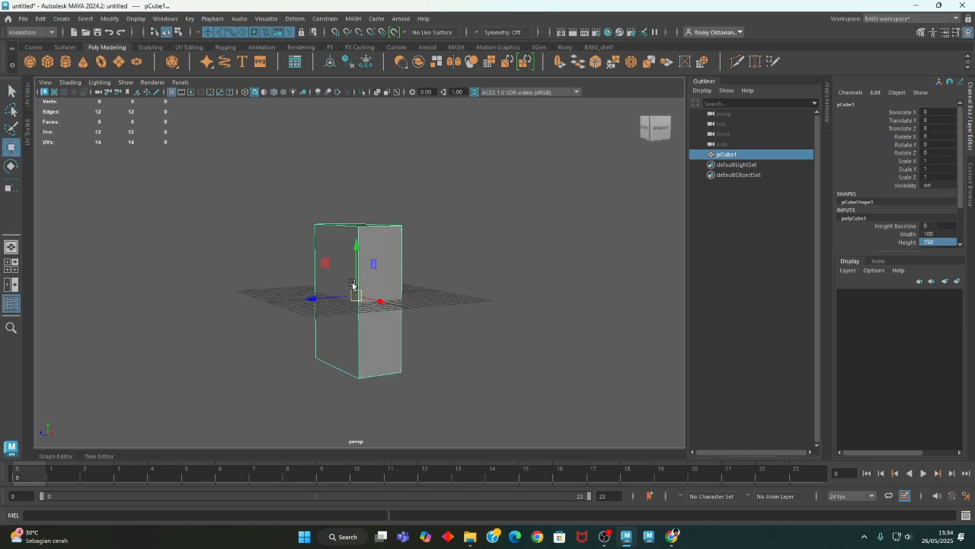
pyautogui.moveTo(357, 263); pyautogui.dragTo(376, 326)
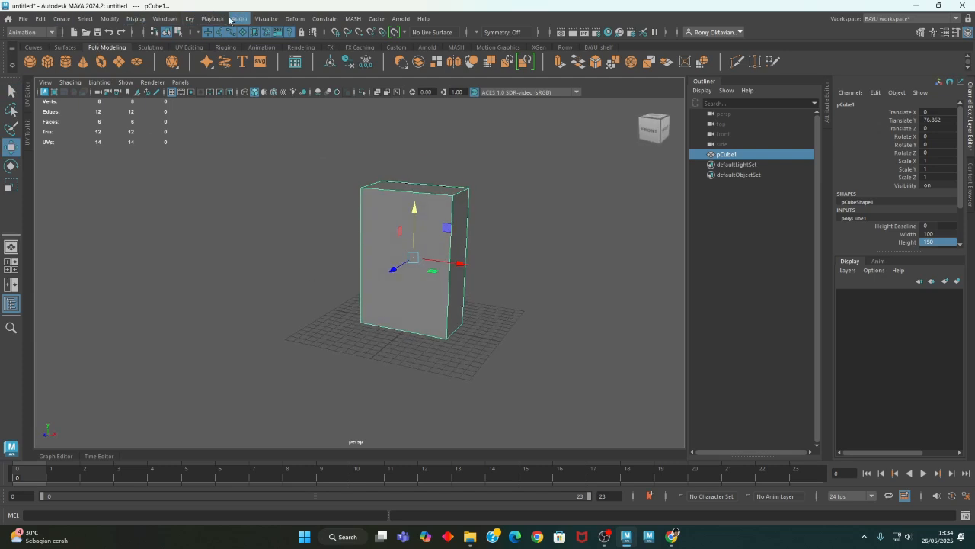
# Step: Switch to the Modeling command set and create a Subdiv Proxy of the box
pyautogui.click(39, 32)
pyautogui.click(30, 43)
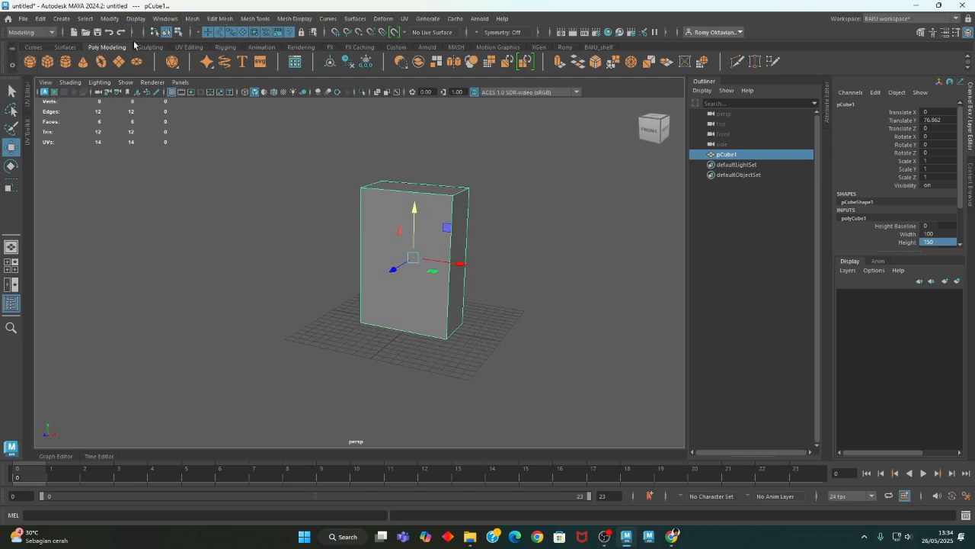
pyautogui.click(193, 19)
pyautogui.moveTo(249, 265)
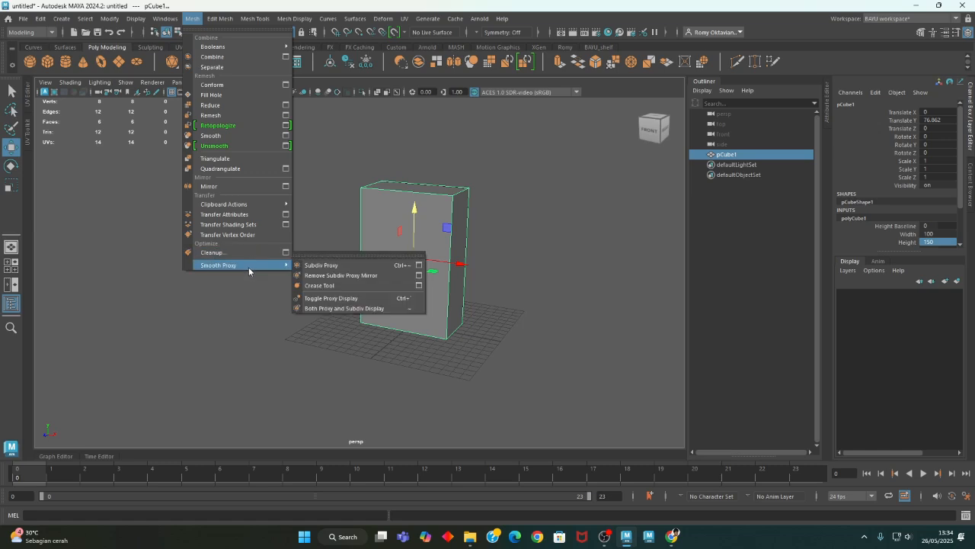
pyautogui.click(320, 265)
pyautogui.moveTo(387, 272); pyautogui.dragTo(402, 281)
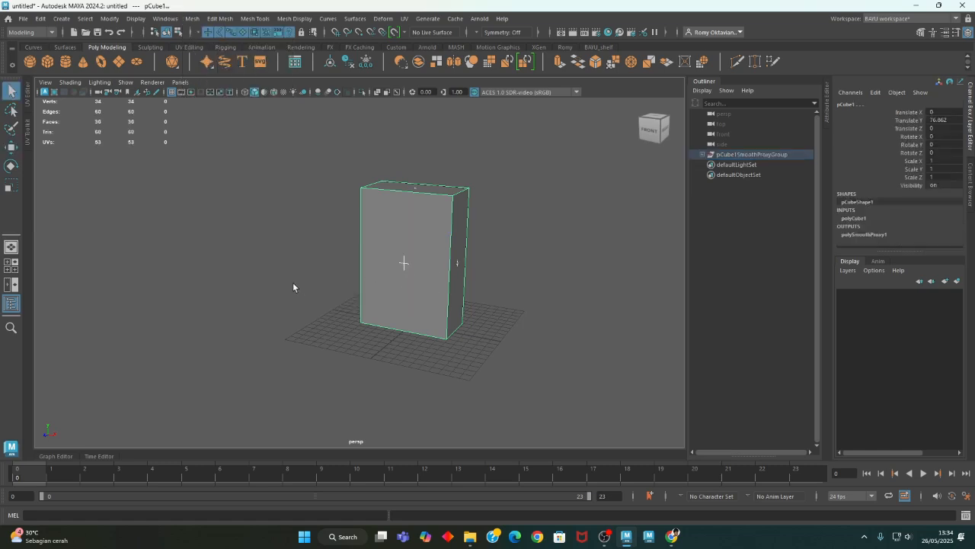
# Step: Try to move the smoothed proxy mesh to about -158 in X, away from the original box
pyautogui.press('w')
pyautogui.click(277, 293)
pyautogui.keyDown('alt'); pyautogui.moveTo(366, 353); pyautogui.dragTo(496, 255); pyautogui.keyUp('alt')
pyautogui.moveTo(533, 196); pyautogui.dragTo(377, 288)
pyautogui.moveTo(460, 262); pyautogui.dragTo(324, 261)
pyautogui.keyDown('alt'); pyautogui.moveTo(437, 317); pyautogui.dragTo(453, 369, button='middle'); pyautogui.keyUp('alt')
pyautogui.keyDown('alt'); pyautogui.moveTo(454, 368); pyautogui.dragTo(452, 373); pyautogui.keyUp('alt')
pyautogui.keyDown('alt'); pyautogui.moveTo(452, 373); pyautogui.dragTo(424, 336, button='middle'); pyautogui.keyUp('alt')
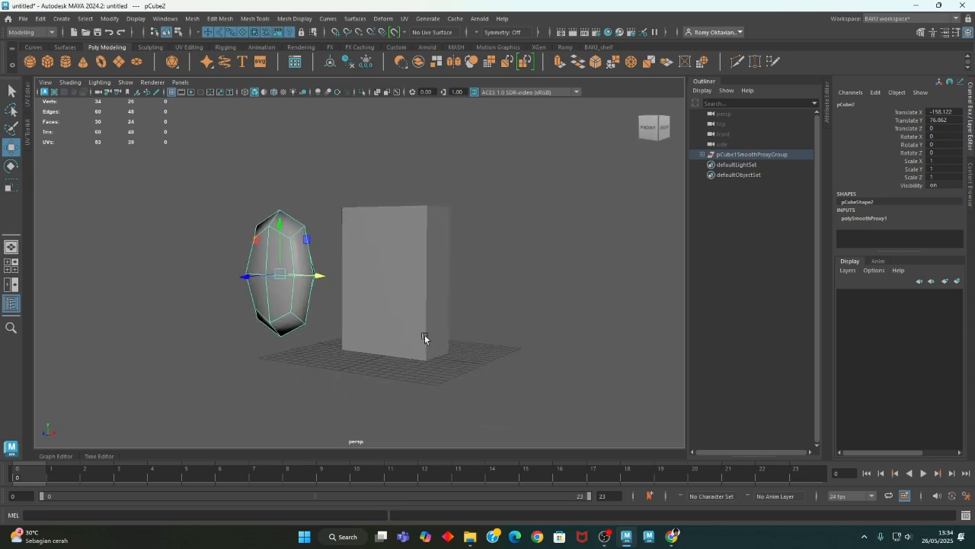
pyautogui.keyDown('alt'); pyautogui.moveTo(424, 336); pyautogui.dragTo(461, 352); pyautogui.keyUp('alt')
pyautogui.keyDown('alt'); pyautogui.moveTo(218, 358); pyautogui.dragTo(398, 368, button='right'); pyautogui.keyUp('alt')
pyautogui.hotkey('ctrl', 'z')
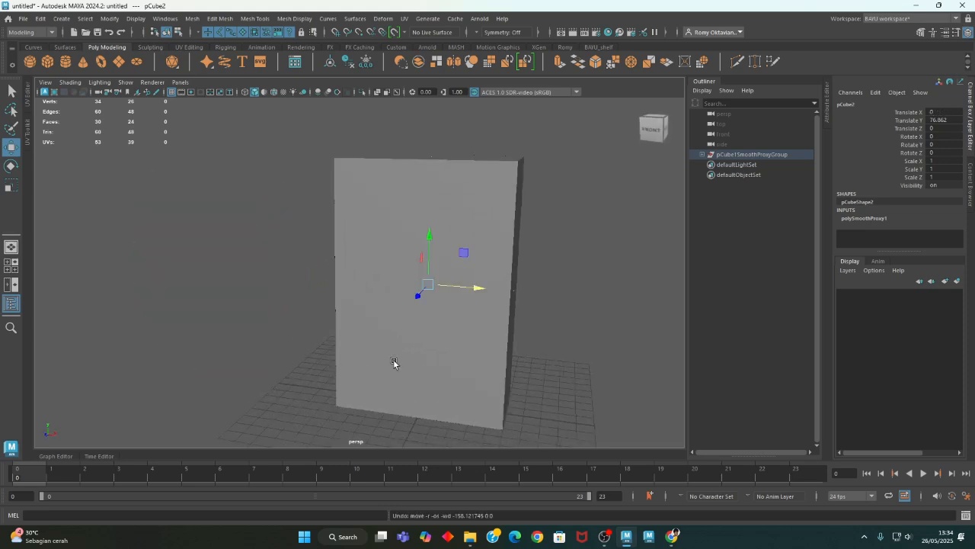
# Step: Try to move the original box to about 150 in X, away from the smoothed mesh
pyautogui.click(464, 342)
pyautogui.keyDown('alt'); pyautogui.moveTo(463, 342); pyautogui.dragTo(546, 297); pyautogui.keyUp('alt')
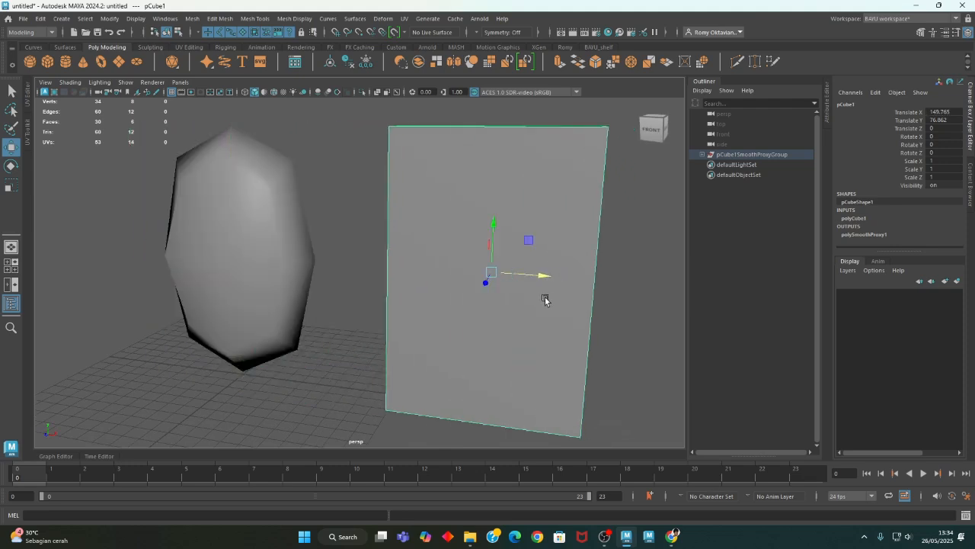
pyautogui.hotkey('ctrl', 'z')
pyautogui.hotkey('ctrl', 'z')
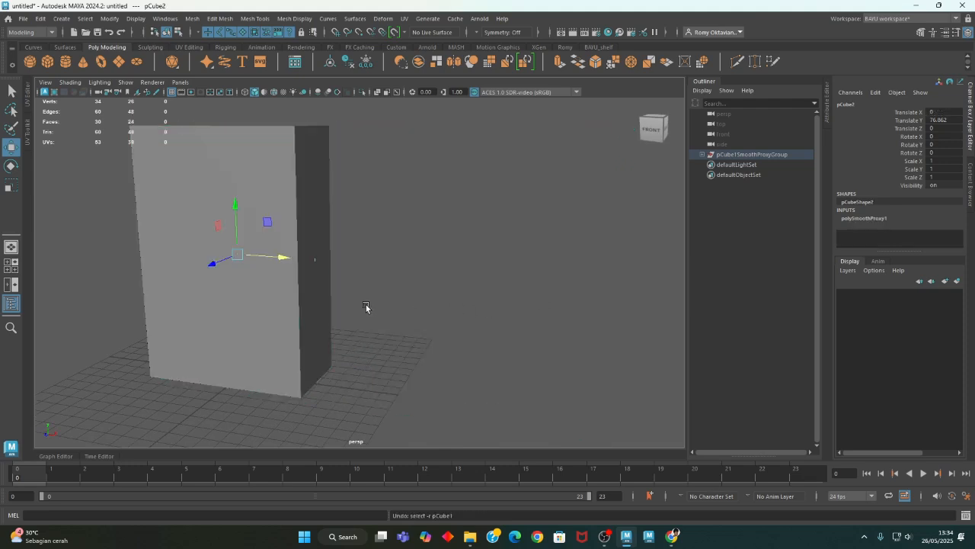
# Step: Move the smoothed mesh along negative X beside the box, and turn on wireframe on shaded display
pyautogui.keyDown('alt'); pyautogui.moveTo(366, 307); pyautogui.dragTo(496, 313); pyautogui.keyUp('alt')
pyautogui.moveTo(439, 275); pyautogui.dragTo(461, 309)
pyautogui.click(493, 271)
pyautogui.keyDown('alt'); pyautogui.moveTo(494, 270); pyautogui.dragTo(473, 286, button='middle'); pyautogui.keyUp('alt')
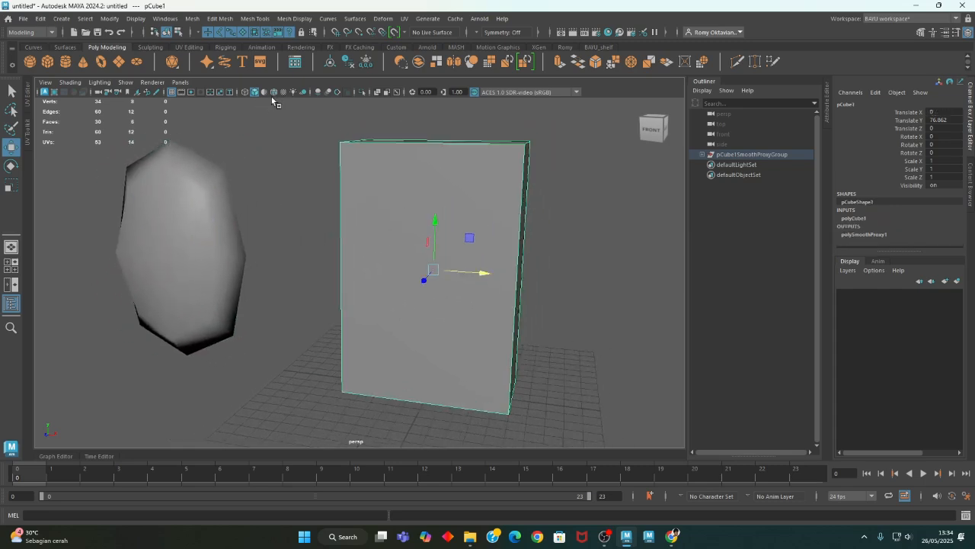
pyautogui.click(273, 93)
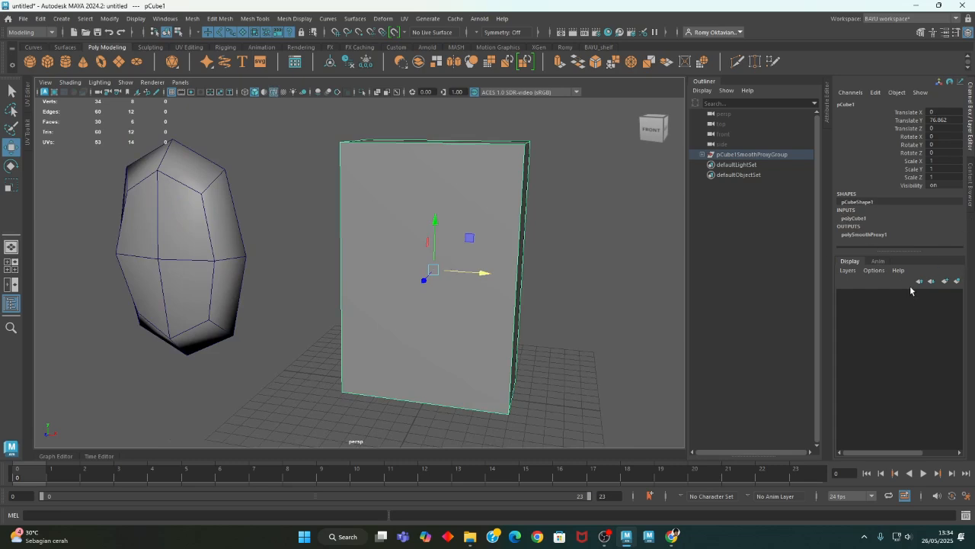
# Step: Set the original box's Subdivisions Width and Subdivisions Height to 4
pyautogui.click(855, 219)
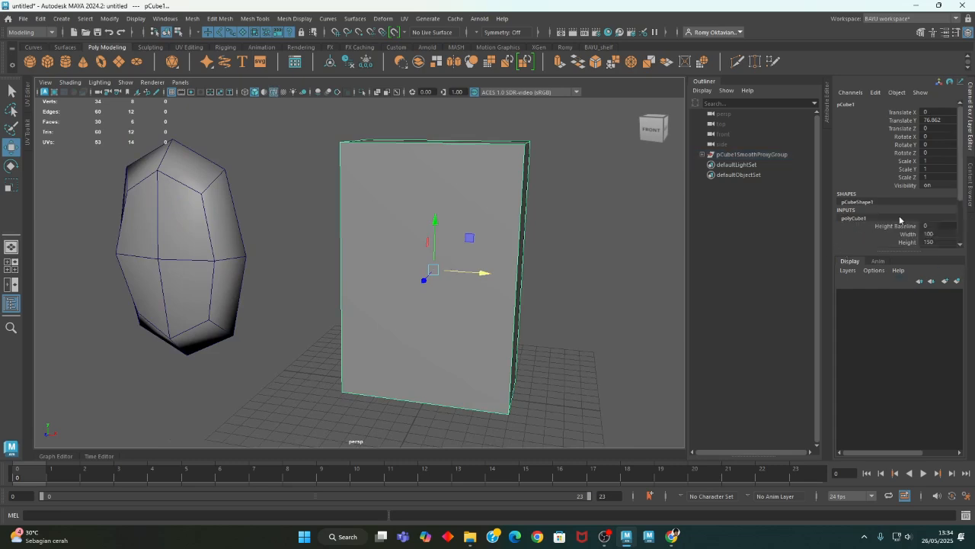
pyautogui.moveTo(893, 251); pyautogui.dragTo(900, 364)
pyautogui.click(899, 259)
pyautogui.moveTo(602, 266); pyautogui.dragTo(592, 262, button='middle')
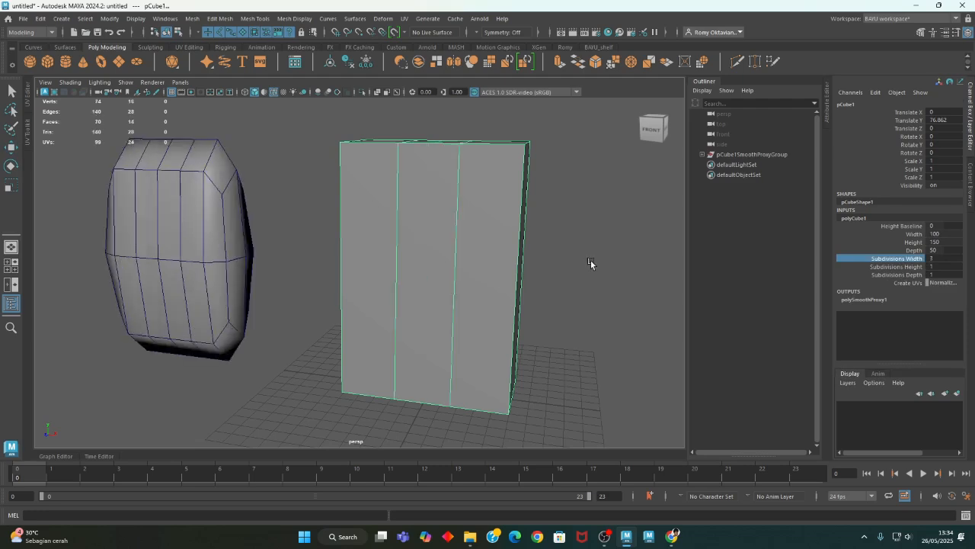
pyautogui.moveTo(588, 267); pyautogui.dragTo(591, 269, button='middle')
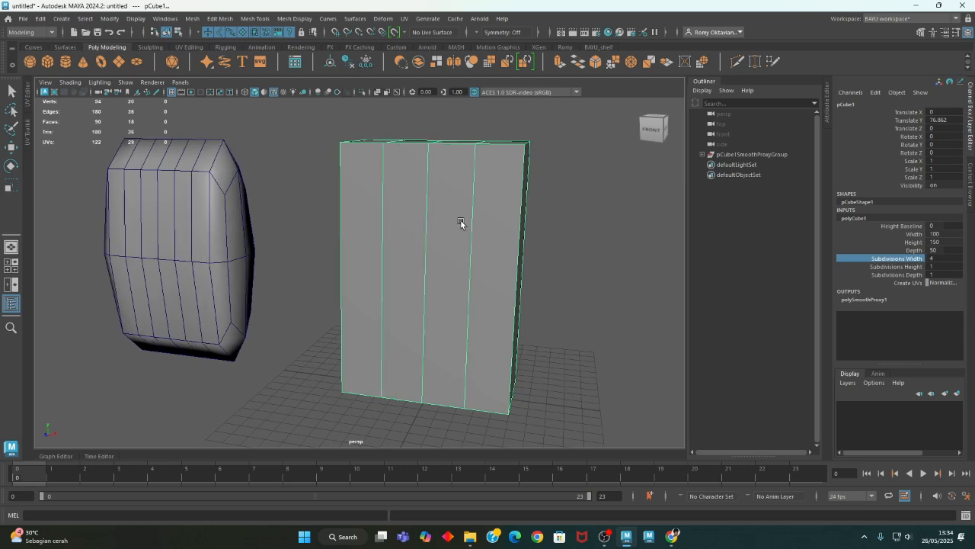
pyautogui.click(912, 267)
pyautogui.moveTo(632, 320); pyautogui.dragTo(604, 319, button='middle')
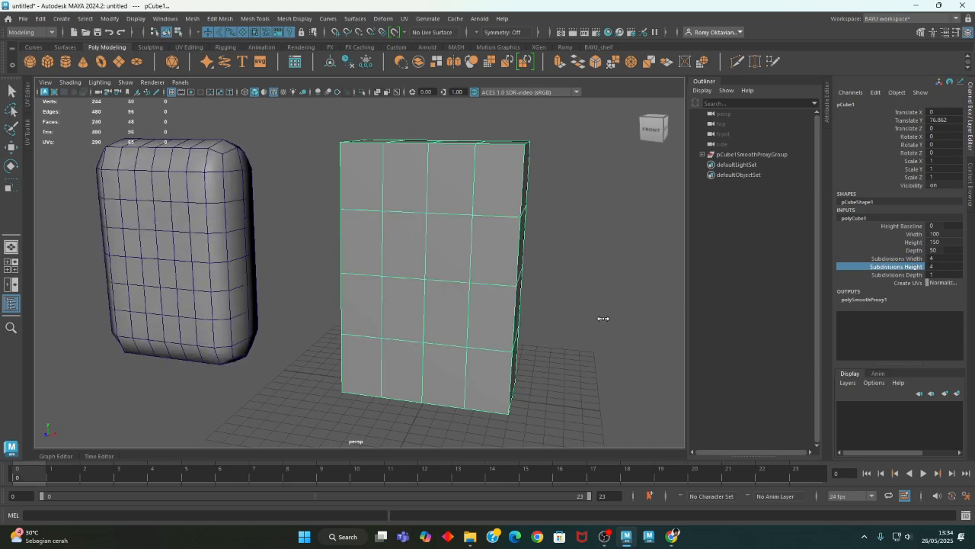
# Step: Pull the two middle faces in the third row of the box's front outward to form a bulge
pyautogui.keyDown('alt'); pyautogui.moveTo(624, 310); pyautogui.dragTo(518, 351); pyautogui.keyUp('alt')
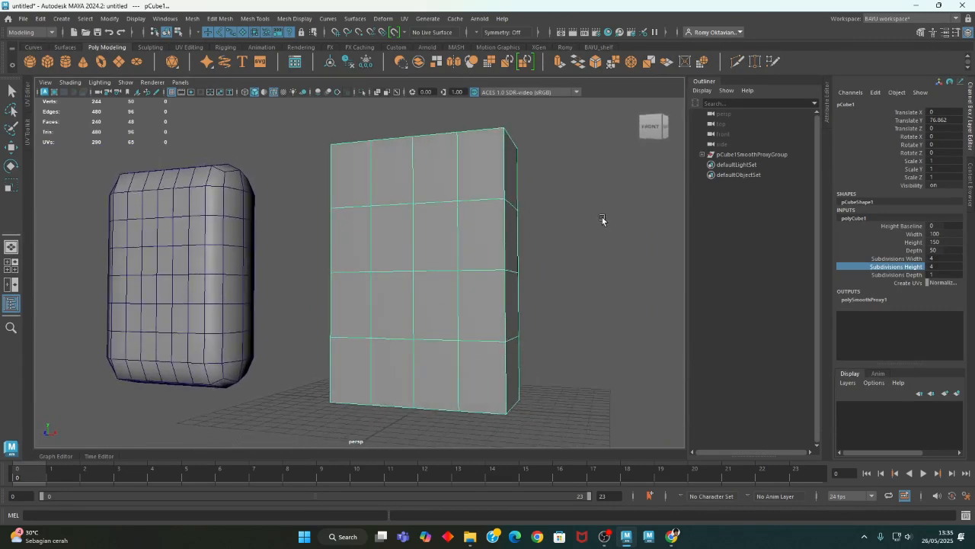
pyautogui.moveTo(595, 210); pyautogui.dragTo(597, 248, button='right')
pyautogui.click(392, 320)
pyautogui.keyDown('shift'); pyautogui.click(424, 321); pyautogui.keyUp('shift')
pyautogui.keyDown('alt'); pyautogui.moveTo(513, 337); pyautogui.dragTo(319, 326); pyautogui.keyUp('alt')
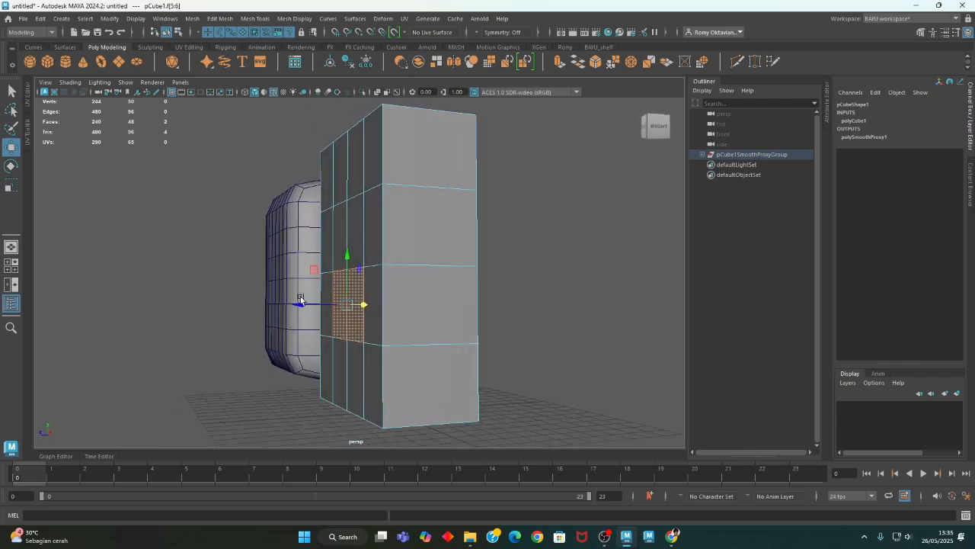
pyautogui.click(291, 299)
pyautogui.hotkey('ctrl', 'z')
pyautogui.keyDown('alt'); pyautogui.moveTo(351, 333); pyautogui.dragTo(402, 359); pyautogui.keyUp('alt')
pyautogui.keyDown('alt'); pyautogui.moveTo(464, 348); pyautogui.dragTo(370, 354); pyautogui.keyUp('alt')
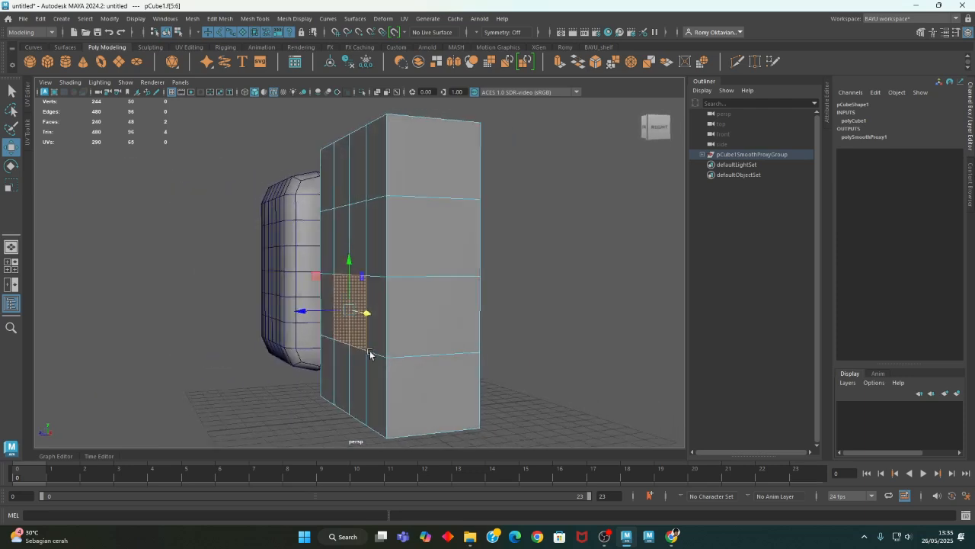
pyautogui.keyDown('alt'); pyautogui.moveTo(302, 309); pyautogui.dragTo(388, 327); pyautogui.keyUp('alt')
pyautogui.click(371, 316)
pyautogui.keyDown('shift'); pyautogui.click(342, 333); pyautogui.keyUp('shift')
pyautogui.keyDown('alt'); pyautogui.moveTo(341, 376); pyautogui.dragTo(414, 365); pyautogui.keyUp('alt')
pyautogui.keyDown('alt'); pyautogui.moveTo(358, 317); pyautogui.dragTo(540, 365); pyautogui.keyUp('alt')
# Step: Select the vertices along one side of the box and set symmetry to Object X
pyautogui.moveTo(546, 124); pyautogui.dragTo(564, 296)
pyautogui.rightClick(566, 183)
pyautogui.moveTo(549, 122); pyautogui.dragTo(483, 456)
pyautogui.keyDown('alt'); pyautogui.moveTo(516, 383); pyautogui.dragTo(438, 389); pyautogui.keyUp('alt')
pyautogui.press('r')
pyautogui.moveTo(389, 325); pyautogui.dragTo(436, 323)
pyautogui.hotkey('ctrl', 'z')
pyautogui.moveTo(488, 406)
pyautogui.keyDown('alt'); pyautogui.mouseDown()
pyautogui.moveTo(537, 389)
pyautogui.moveTo(484, 416)
pyautogui.mouseUp(); pyautogui.keyUp('alt')
pyautogui.keyDown('alt'); pyautogui.moveTo(505, 383); pyautogui.dragTo(468, 399); pyautogui.keyUp('alt')
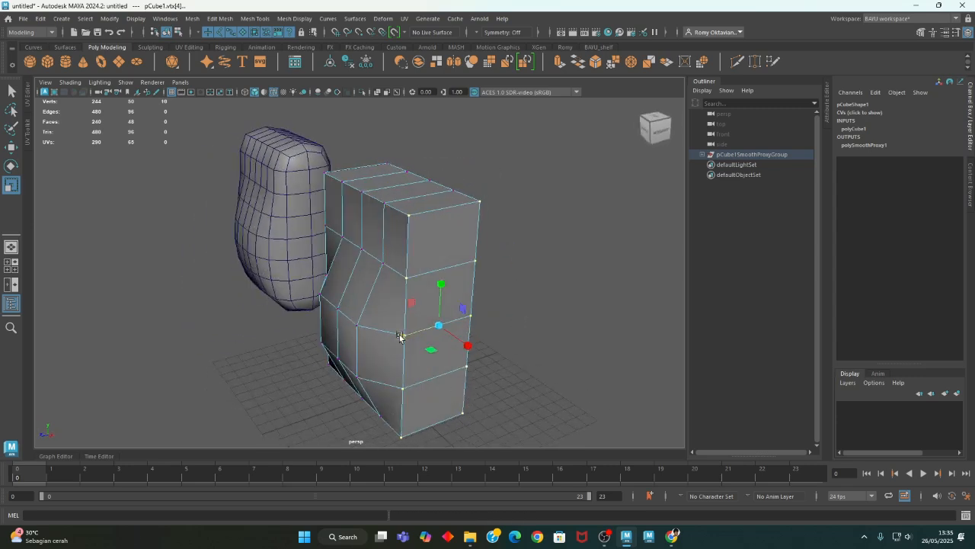
pyautogui.click(475, 35)
pyautogui.click(503, 47)
# Step: Scale the side vertices and the top vertices of the box thin in depth
pyautogui.keyDown('alt'); pyautogui.moveTo(480, 366); pyautogui.dragTo(464, 326); pyautogui.keyUp('alt')
pyautogui.keyDown('alt'); pyautogui.moveTo(439, 281); pyautogui.dragTo(524, 262); pyautogui.keyUp('alt')
pyautogui.moveTo(361, 136); pyautogui.dragTo(477, 283)
# Step: Extrude the row of thin top faces and pull the extrusion upward
pyautogui.moveTo(460, 155); pyautogui.dragTo(468, 180, button='right')
pyautogui.keyDown('alt'); pyautogui.moveTo(468, 181); pyautogui.dragTo(477, 289); pyautogui.keyUp('alt')
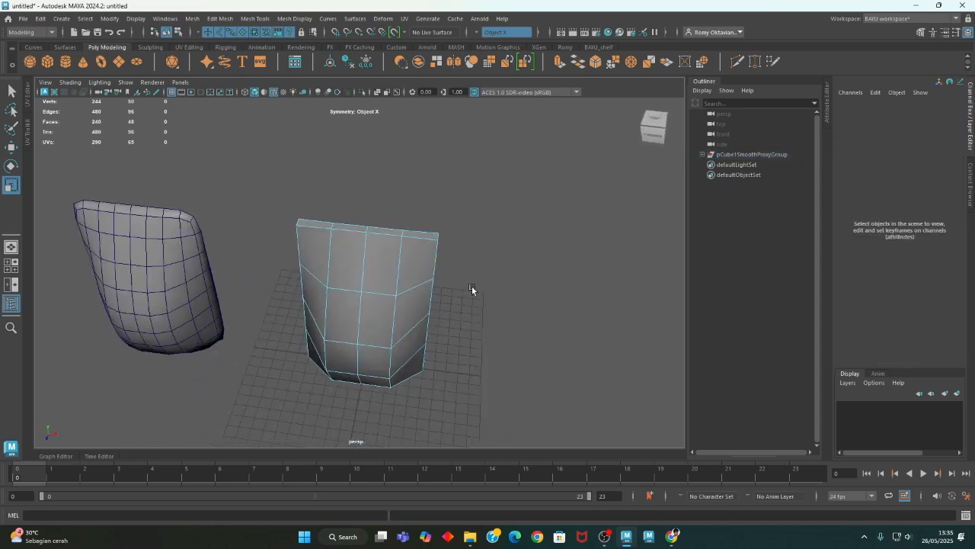
pyautogui.click(416, 235)
pyautogui.keyDown('shift'); pyautogui.click(386, 234); pyautogui.keyUp('shift')
pyautogui.click(222, 19)
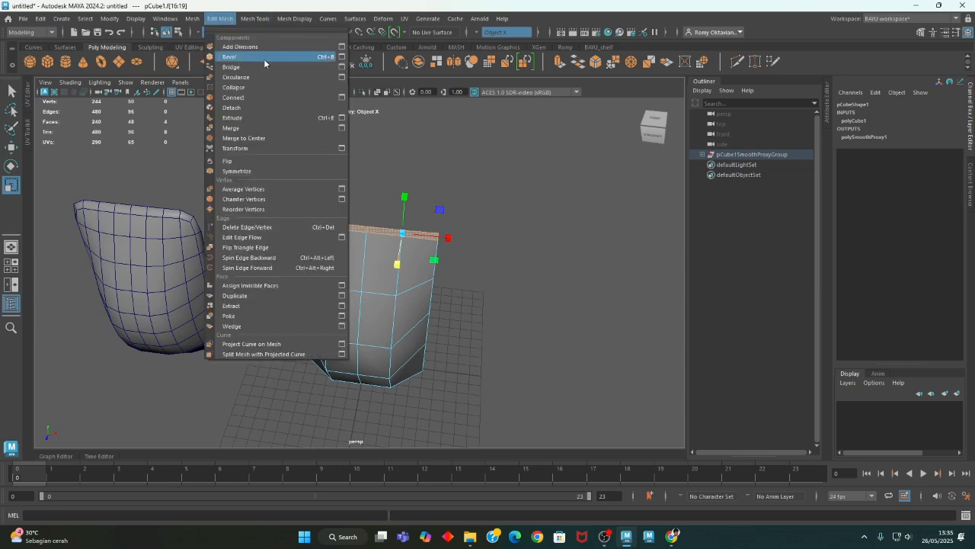
pyautogui.click(256, 118)
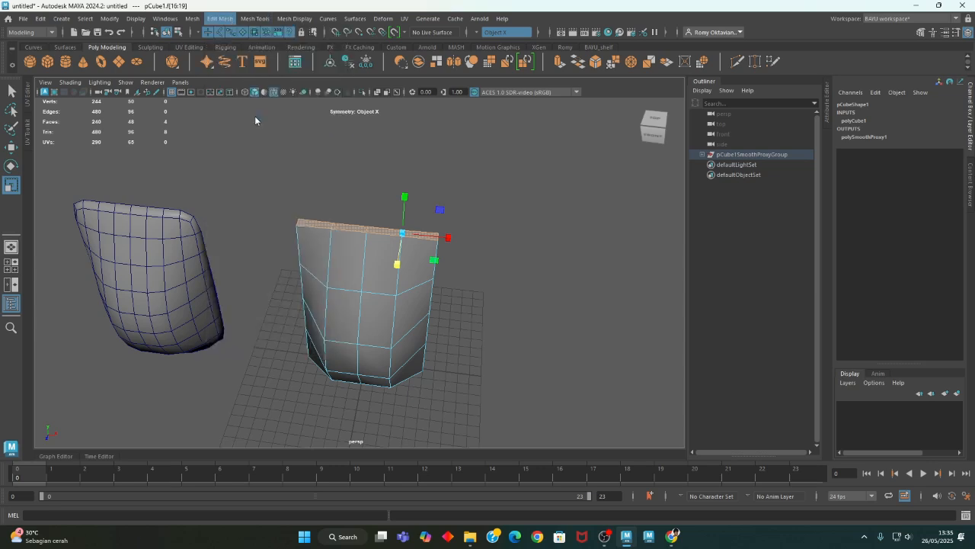
pyautogui.click(462, 221)
pyautogui.hotkey('ctrl', 'z')
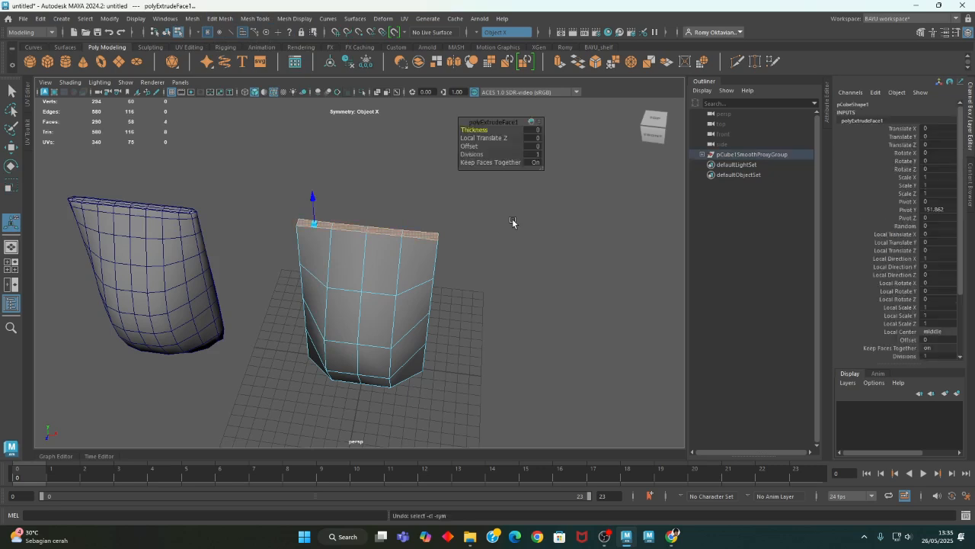
pyautogui.press('w')
pyautogui.moveTo(403, 201); pyautogui.dragTo(389, 308)
# Step: Scale the middle bottom faces in depth to flatten the underside into a thin strip
pyautogui.click(385, 303)
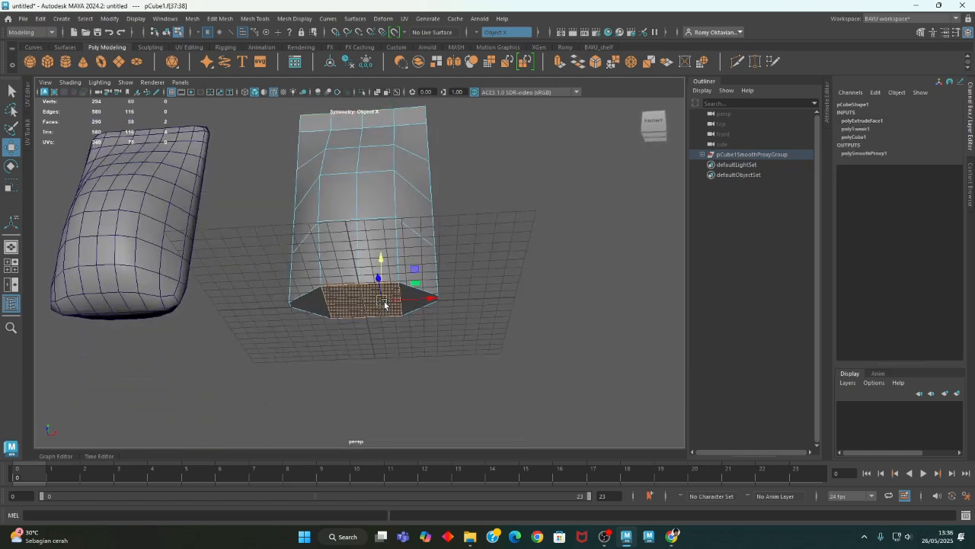
pyautogui.keyDown('alt'); pyautogui.moveTo(438, 356); pyautogui.dragTo(402, 354); pyautogui.keyUp('alt')
pyautogui.press('r')
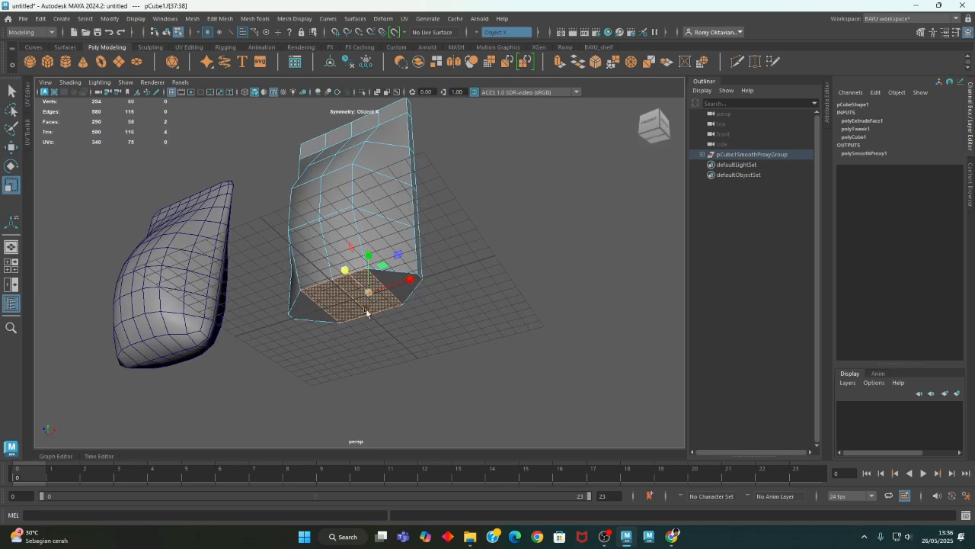
pyautogui.moveTo(346, 271); pyautogui.dragTo(309, 317)
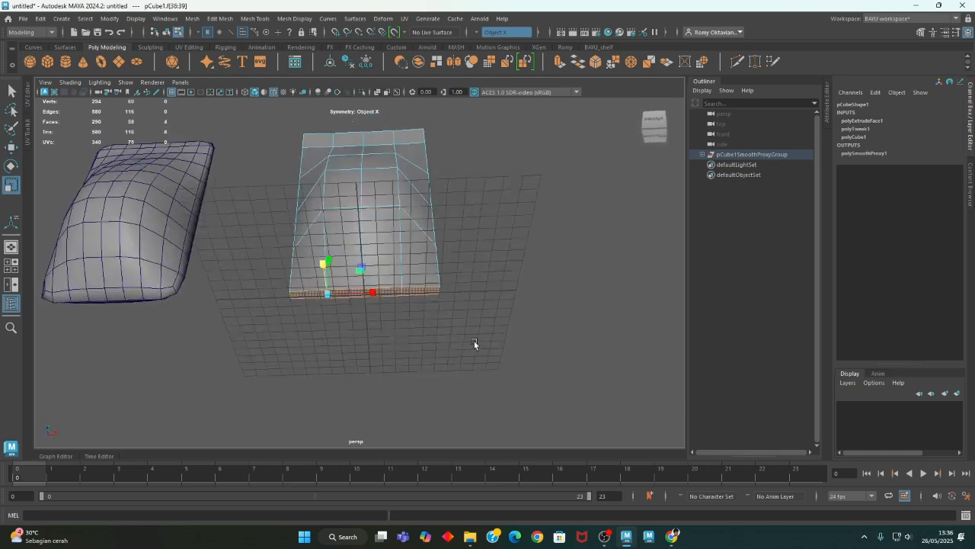
# Step: Extrude the thin strip of bottom faces downward to form a flat band under the pouch
pyautogui.keyDown('alt'); pyautogui.moveTo(476, 336); pyautogui.dragTo(204, 4); pyautogui.keyUp('alt')
pyautogui.click(226, 22)
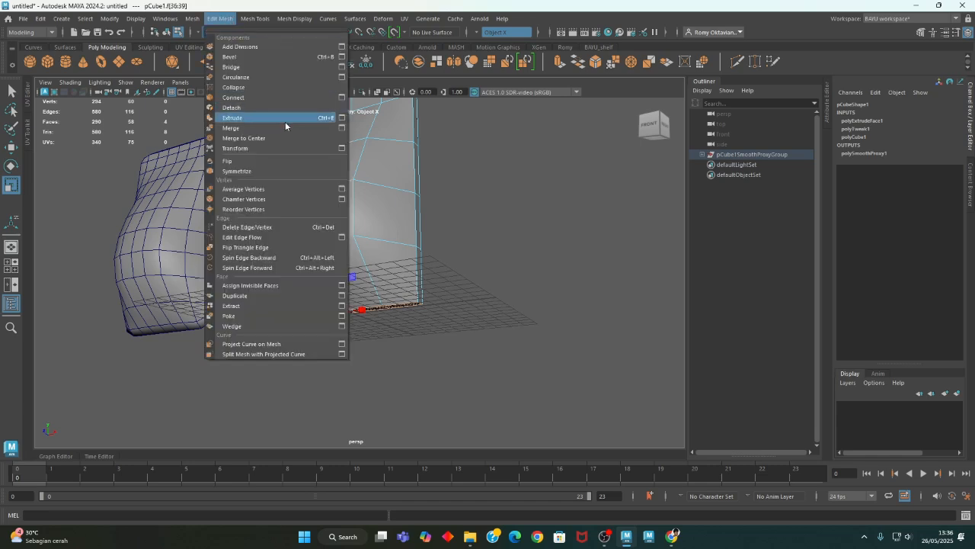
pyautogui.click(285, 121)
pyautogui.moveTo(333, 370)
pyautogui.keyDown('alt'); pyautogui.mouseDown()
pyautogui.moveTo(309, 381)
pyautogui.moveTo(316, 368)
pyautogui.mouseUp(); pyautogui.keyUp('alt')
pyautogui.keyDown('alt'); pyautogui.moveTo(495, 340); pyautogui.dragTo(476, 308); pyautogui.keyUp('alt')
# Step: In wireframe display, move the middle and lower side vertices outward, and the upper side vertices slightly outward
pyautogui.moveTo(499, 220); pyautogui.dragTo(470, 220, button='right')
pyautogui.press('4')
pyautogui.moveTo(456, 214); pyautogui.dragTo(396, 335)
pyautogui.moveTo(443, 328)
pyautogui.keyDown('alt'); pyautogui.mouseDown()
pyautogui.moveTo(423, 338)
pyautogui.moveTo(442, 341)
pyautogui.moveTo(443, 326)
pyautogui.mouseUp(); pyautogui.keyUp('alt')
pyautogui.press('w')
pyautogui.moveTo(453, 288); pyautogui.dragTo(477, 290)
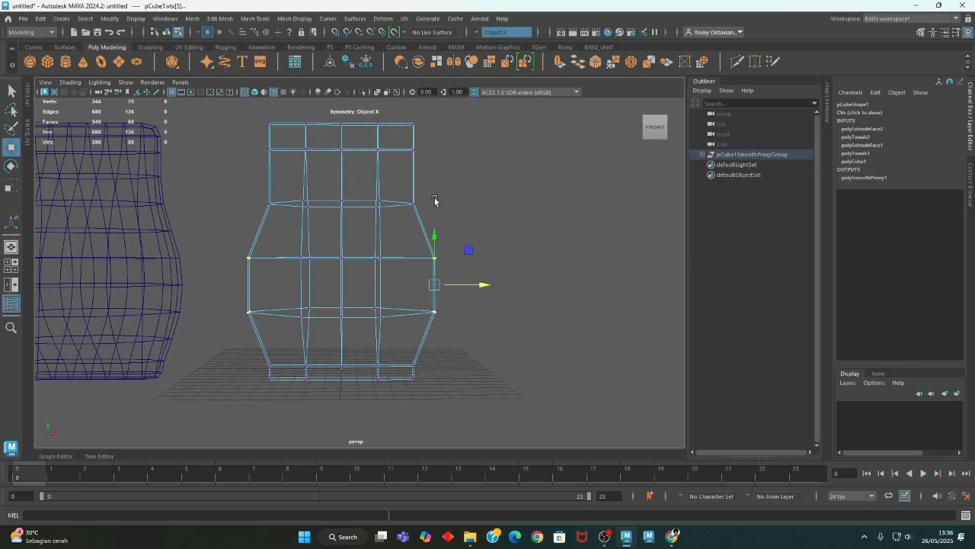
pyautogui.moveTo(408, 215); pyautogui.dragTo(467, 205)
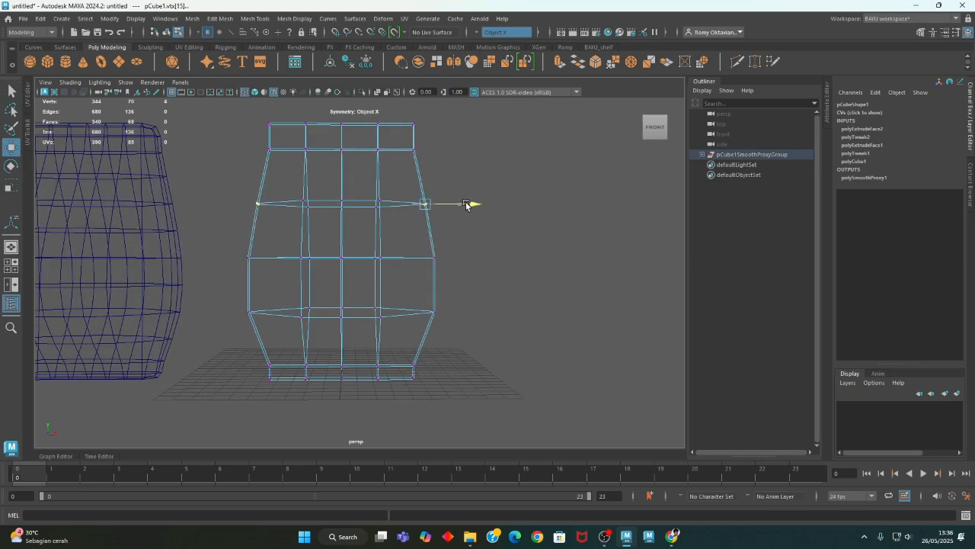
# Step: Move the lower row of inner vertices down, and lower the matching side vertices slightly
pyautogui.keyDown('alt'); pyautogui.moveTo(469, 368); pyautogui.dragTo(488, 312); pyautogui.keyUp('alt')
pyautogui.moveTo(348, 242); pyautogui.dragTo(430, 293)
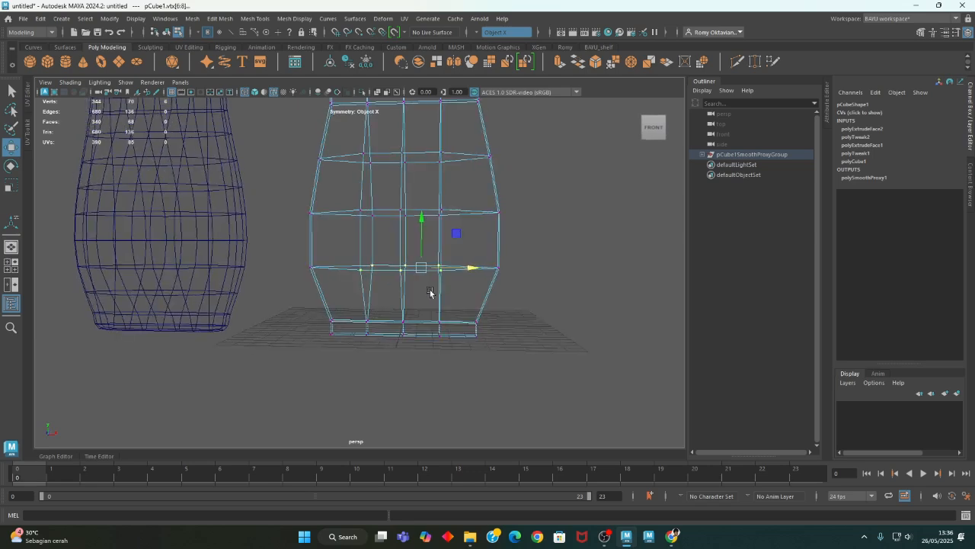
pyautogui.moveTo(425, 246); pyautogui.dragTo(386, 323)
pyautogui.moveTo(393, 267); pyautogui.dragTo(538, 302)
pyautogui.moveTo(516, 251); pyautogui.dragTo(500, 264)
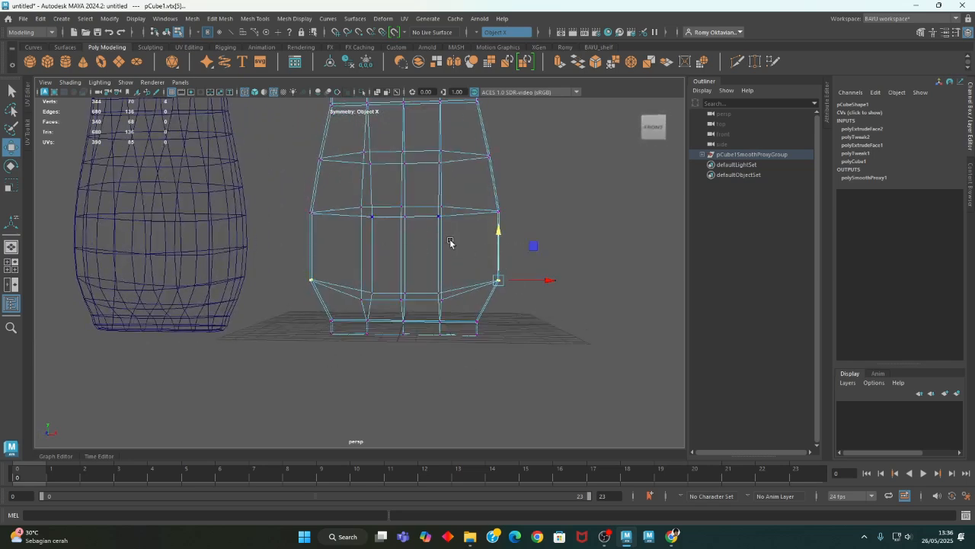
# Step: Select the inner vertices of the middle row and move them down
pyautogui.moveTo(349, 194); pyautogui.dragTo(449, 227)
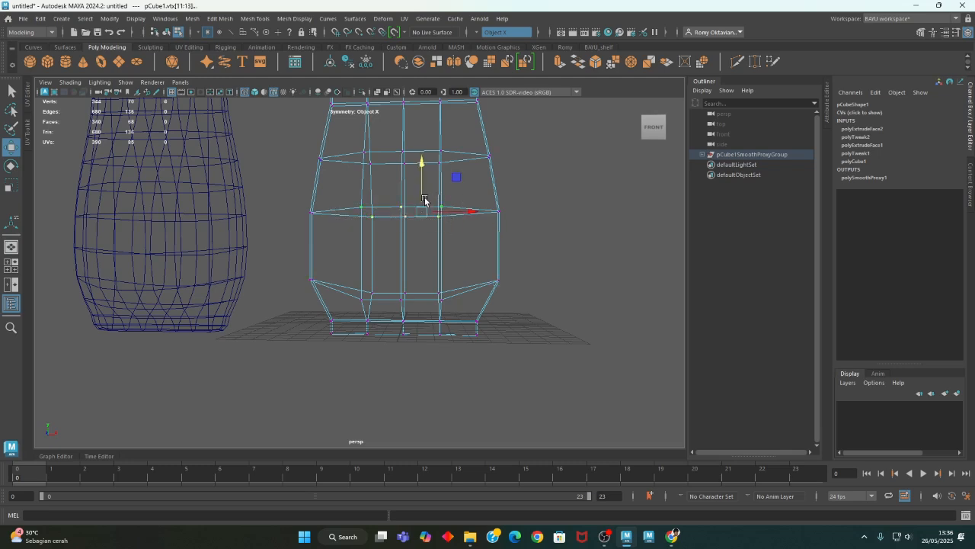
pyautogui.hotkey('ctrl', 'z')
pyautogui.moveTo(424, 195); pyautogui.dragTo(424, 216)
# Step: Select all vertices of the top band and scale them thinner in depth
pyautogui.keyDown('alt'); pyautogui.moveTo(430, 300); pyautogui.dragTo(474, 340, button='middle'); pyautogui.keyUp('alt')
pyautogui.keyDown('alt'); pyautogui.moveTo(474, 339); pyautogui.dragTo(428, 259); pyautogui.keyUp('alt')
pyautogui.keyDown('alt'); pyautogui.moveTo(523, 231); pyautogui.dragTo(505, 220); pyautogui.keyUp('alt')
pyautogui.moveTo(427, 131); pyautogui.dragTo(378, 130, button='right')
pyautogui.moveTo(294, 150); pyautogui.dragTo(417, 275)
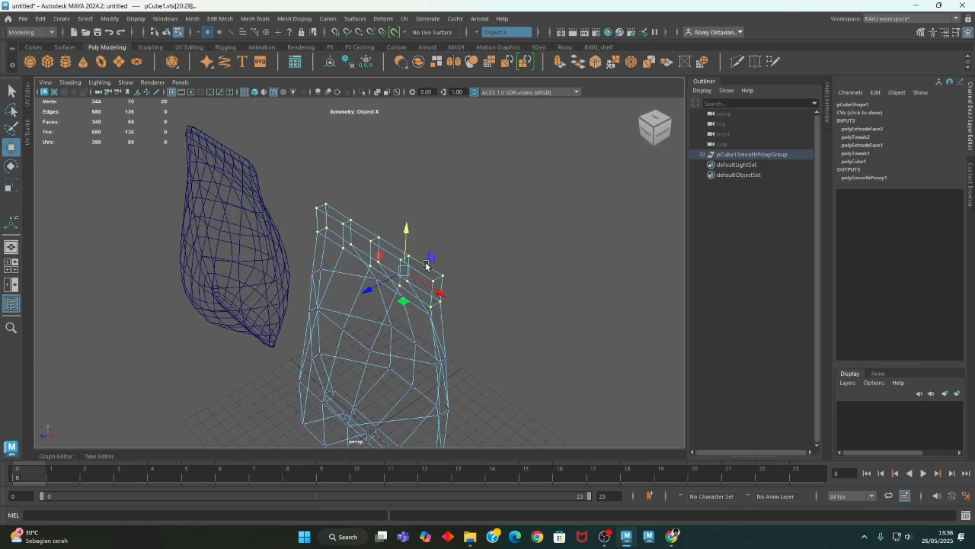
pyautogui.press('r')
pyautogui.moveTo(365, 283); pyautogui.dragTo(438, 278)
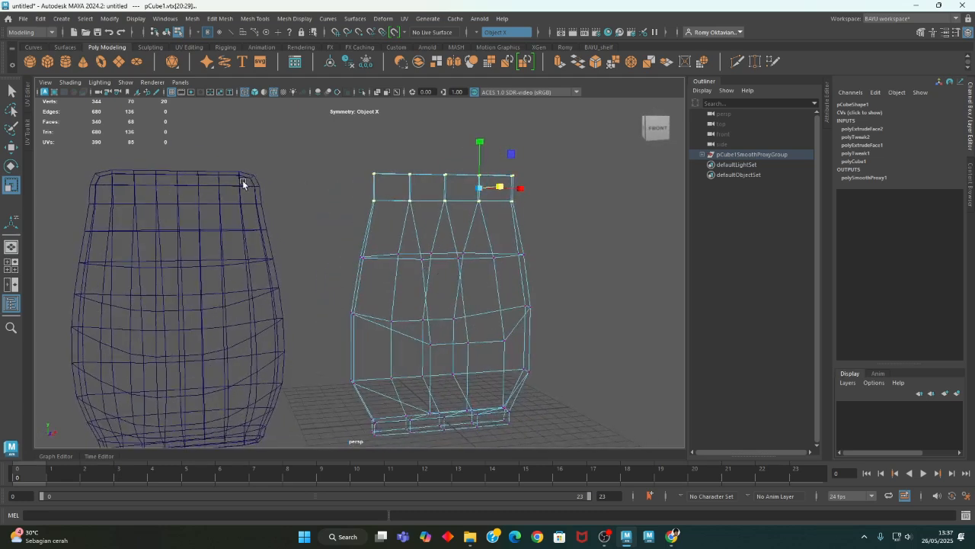
# Step: Select all vertices of the bottom band and scale them thinner in depth
pyautogui.keyDown('alt'); pyautogui.moveTo(387, 217); pyautogui.dragTo(468, 303); pyautogui.keyUp('alt')
pyautogui.moveTo(330, 241); pyautogui.dragTo(620, 301)
pyautogui.keyDown('alt'); pyautogui.moveTo(620, 301); pyautogui.dragTo(392, 307); pyautogui.keyUp('alt')
pyautogui.keyDown('alt'); pyautogui.moveTo(343, 355); pyautogui.dragTo(463, 346); pyautogui.keyUp('alt')
# Step: Insert one edge loop just below the top band's upper edge and another just above its lower edge
pyautogui.keyDown('alt'); pyautogui.moveTo(300, 301); pyautogui.dragTo(457, 266, button='right'); pyautogui.keyUp('alt')
pyautogui.keyDown('alt'); pyautogui.moveTo(472, 256); pyautogui.dragTo(553, 444, button='middle'); pyautogui.keyUp('alt')
pyautogui.keyDown('alt'); pyautogui.moveTo(497, 179); pyautogui.dragTo(476, 293, button='middle'); pyautogui.keyUp('alt')
pyautogui.keyDown('alt'); pyautogui.moveTo(366, 245); pyautogui.dragTo(288, 191, button='middle'); pyautogui.keyUp('alt')
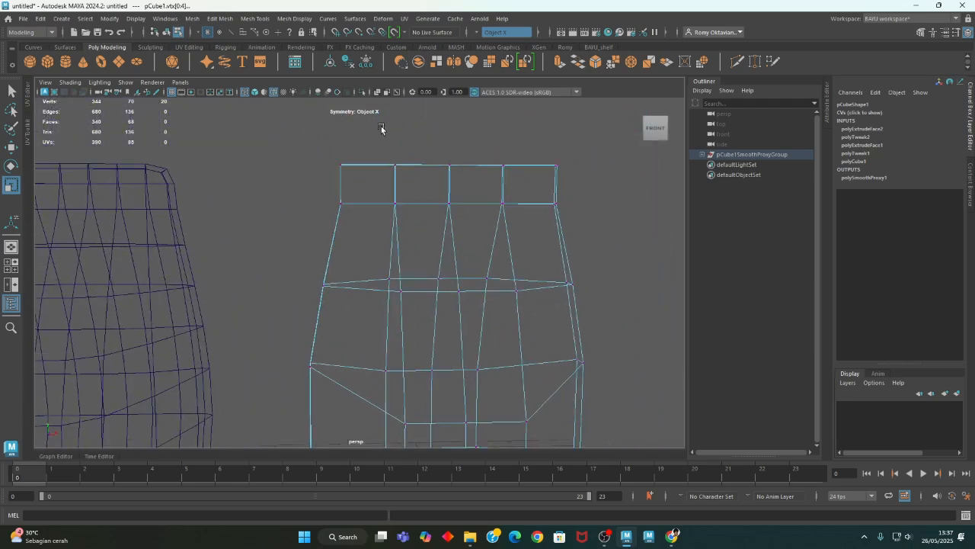
pyautogui.click(255, 19)
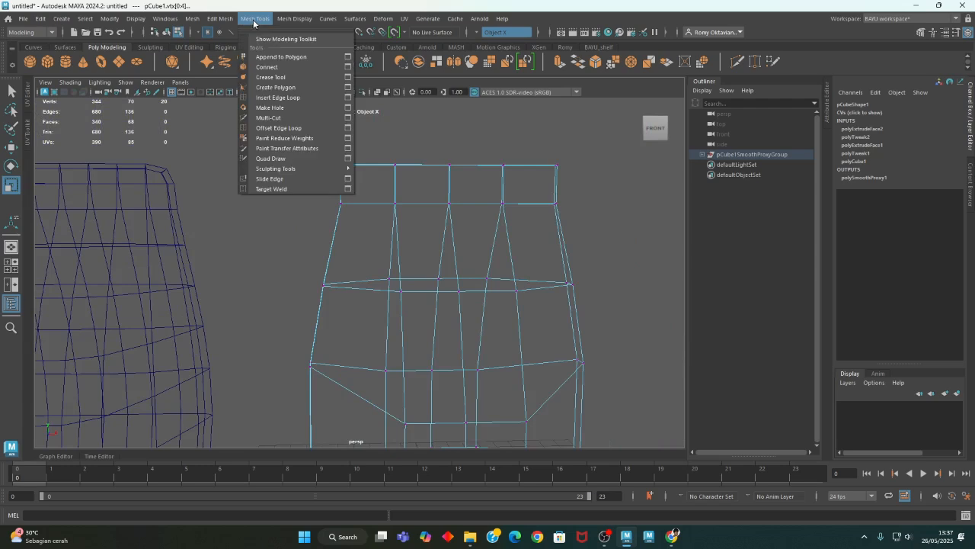
pyautogui.click(307, 96)
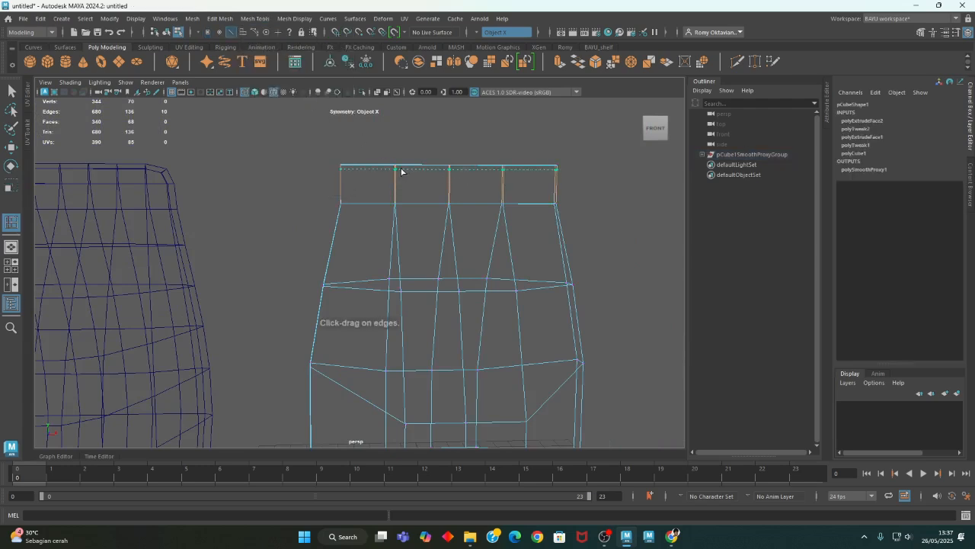
pyautogui.click(402, 169)
pyautogui.keyDown('alt'); pyautogui.moveTo(399, 170); pyautogui.dragTo(496, 224, button='middle'); pyautogui.keyUp('alt')
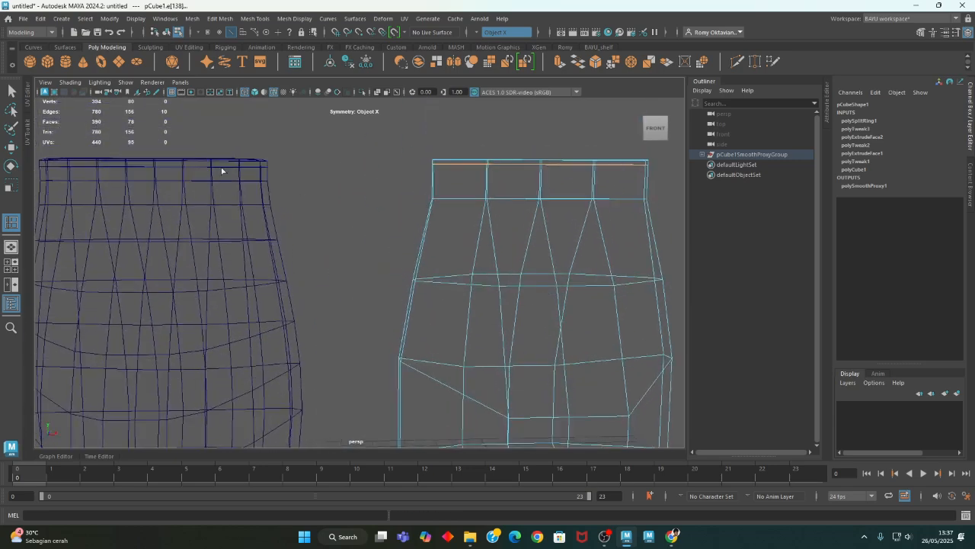
pyautogui.keyDown('alt'); pyautogui.moveTo(572, 221); pyautogui.dragTo(330, 220); pyautogui.keyUp('alt')
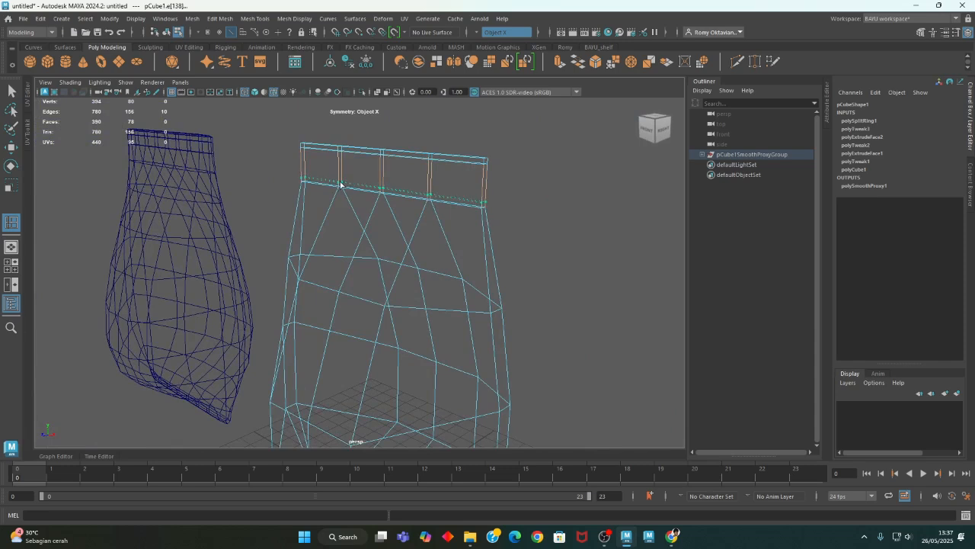
pyautogui.click(341, 185)
# Step: Insert an edge loop close to the lower edge of the bottom band and leave the edge loop tool
pyautogui.keyDown('alt'); pyautogui.moveTo(342, 188); pyautogui.dragTo(300, 328); pyautogui.keyUp('alt')
pyautogui.scroll(3, 305, 324)
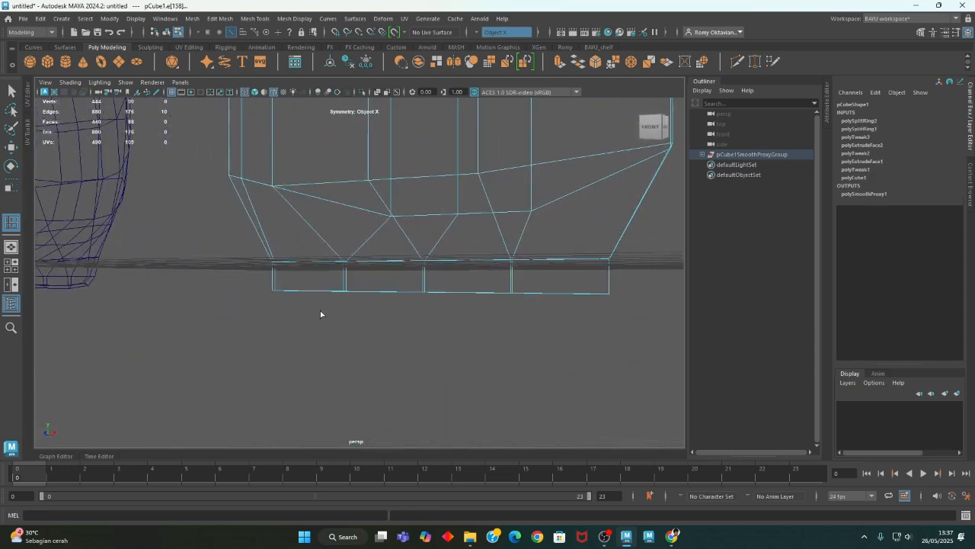
pyautogui.click(276, 286)
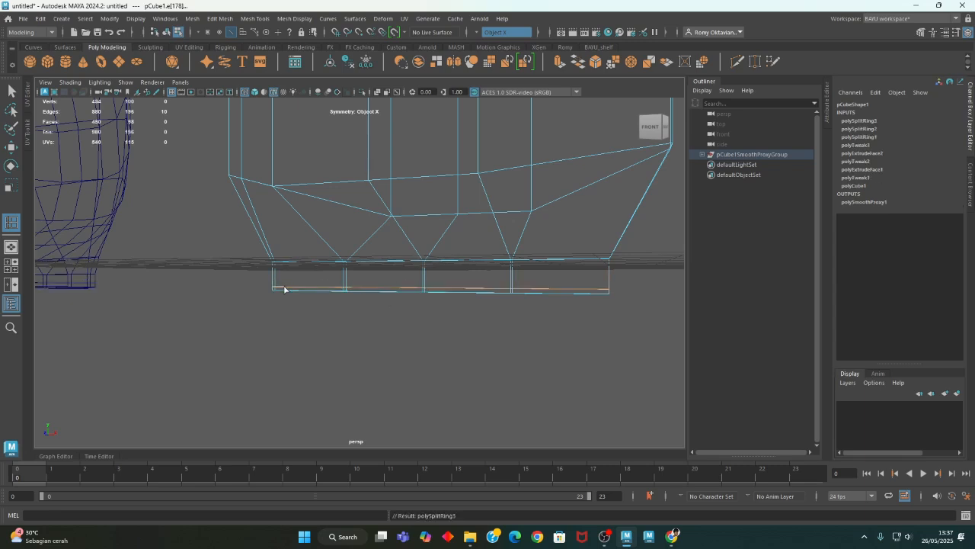
pyautogui.keyDown('alt'); pyautogui.moveTo(521, 314); pyautogui.dragTo(521, 354); pyautogui.keyUp('alt')
pyautogui.scroll(-5, 317, 366)
pyautogui.keyDown('alt'); pyautogui.moveTo(317, 366); pyautogui.dragTo(364, 333); pyautogui.keyUp('alt')
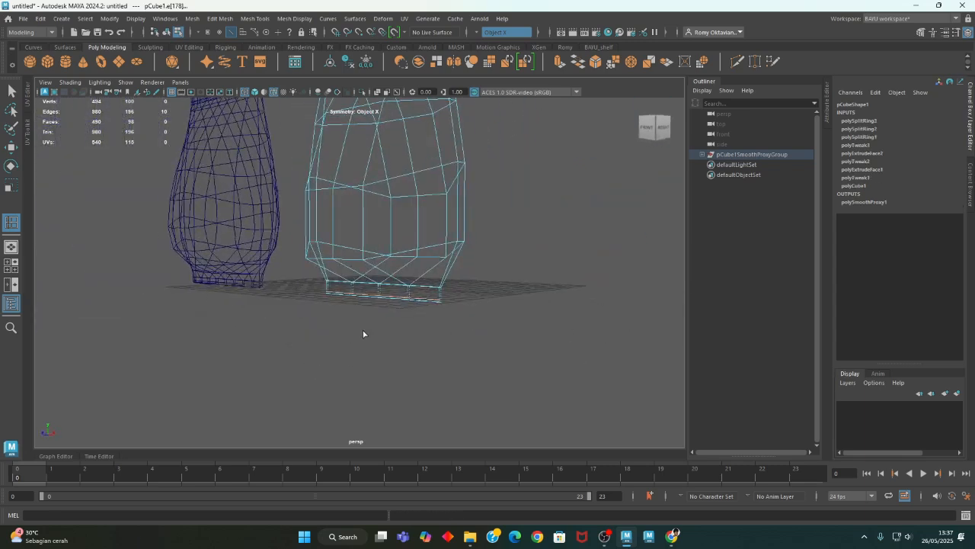
pyautogui.keyDown('alt'); pyautogui.moveTo(364, 333); pyautogui.dragTo(440, 418, button='middle'); pyautogui.keyUp('alt')
pyautogui.press('w')
pyautogui.keyDown('alt'); pyautogui.moveTo(381, 303); pyautogui.dragTo(361, 342, button='middle'); pyautogui.keyUp('alt')
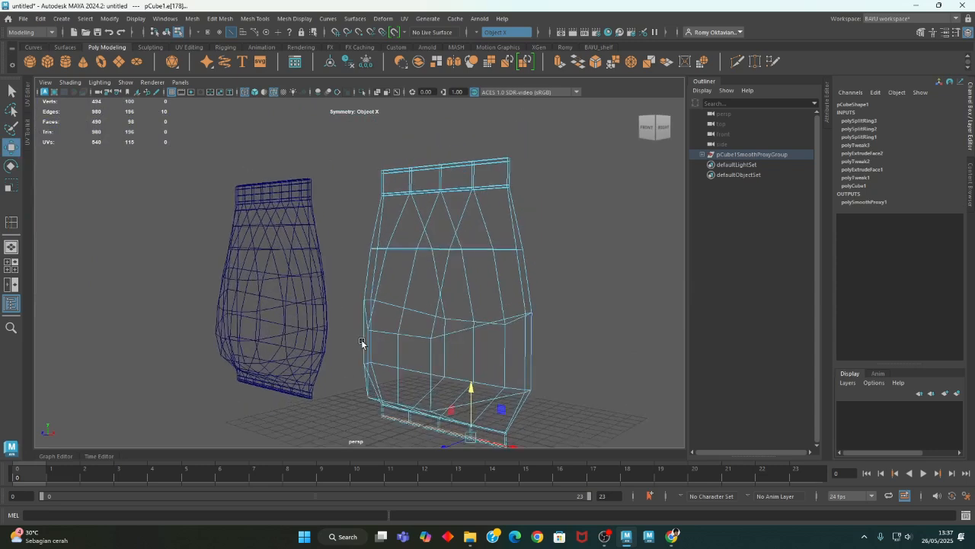
# Step: Move the lower side vertices of the pouch slightly outward and down, checking the shape in shaded display
pyautogui.press('5')
pyautogui.moveTo(528, 335)
pyautogui.keyDown('alt'); pyautogui.mouseDown()
pyautogui.moveTo(477, 348)
pyautogui.moveTo(435, 337)
pyautogui.mouseUp(); pyautogui.keyUp('alt')
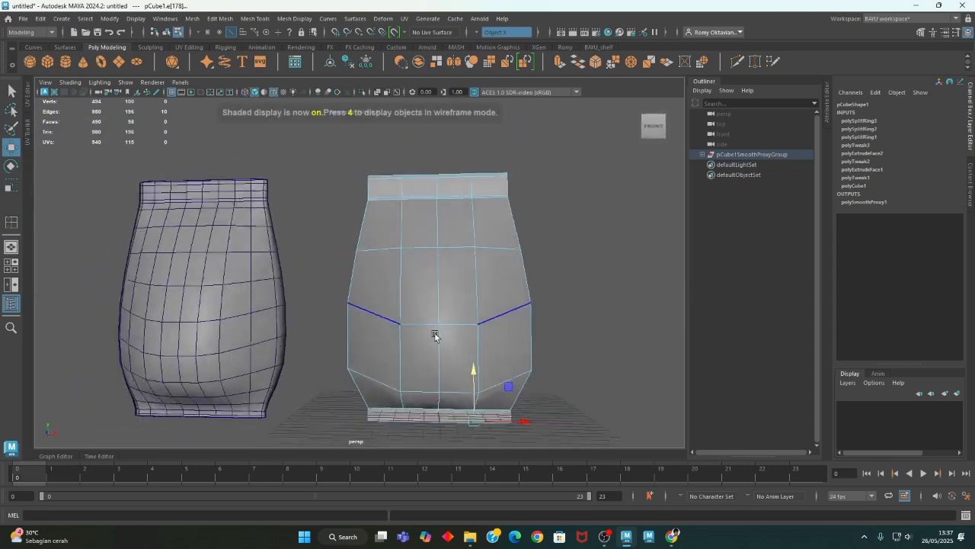
pyautogui.keyDown('alt'); pyautogui.moveTo(472, 336); pyautogui.dragTo(432, 308, button='middle'); pyautogui.keyUp('alt')
pyautogui.press('4')
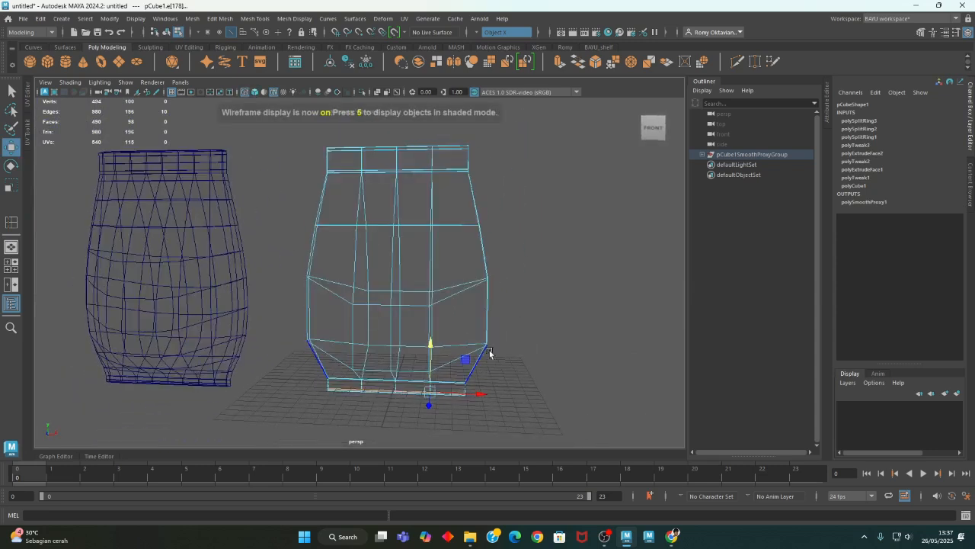
pyautogui.keyDown('alt'); pyautogui.moveTo(458, 353); pyautogui.dragTo(434, 333); pyautogui.keyUp('alt')
pyautogui.moveTo(586, 197); pyautogui.dragTo(520, 207, button='right')
pyautogui.moveTo(340, 270); pyautogui.dragTo(420, 374)
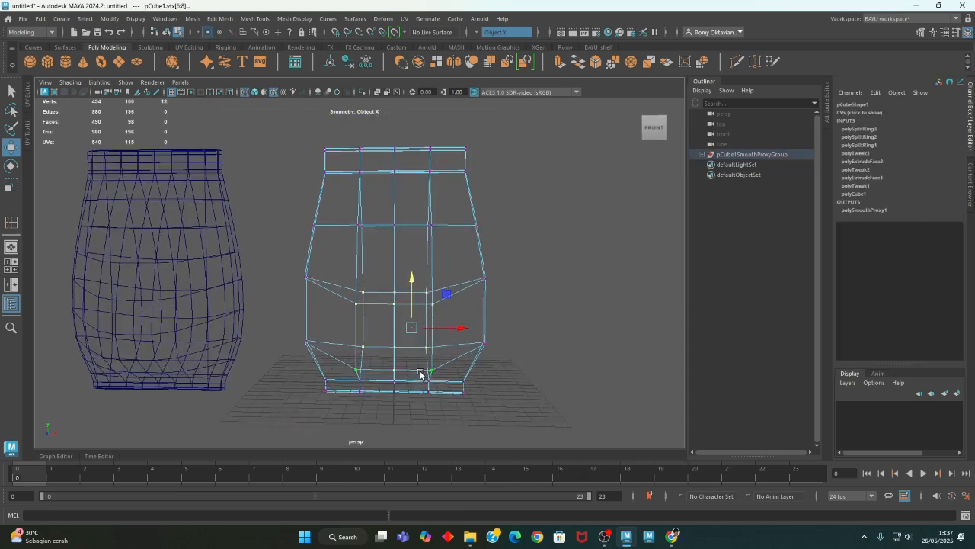
pyautogui.moveTo(469, 329); pyautogui.dragTo(483, 366)
pyautogui.moveTo(523, 314); pyautogui.dragTo(527, 326)
pyautogui.keyDown('alt'); pyautogui.moveTo(353, 279); pyautogui.dragTo(433, 292); pyautogui.keyUp('alt')
pyautogui.keyDown('alt'); pyautogui.moveTo(433, 293); pyautogui.dragTo(424, 308, button='middle'); pyautogui.keyUp('alt')
pyautogui.press('5')
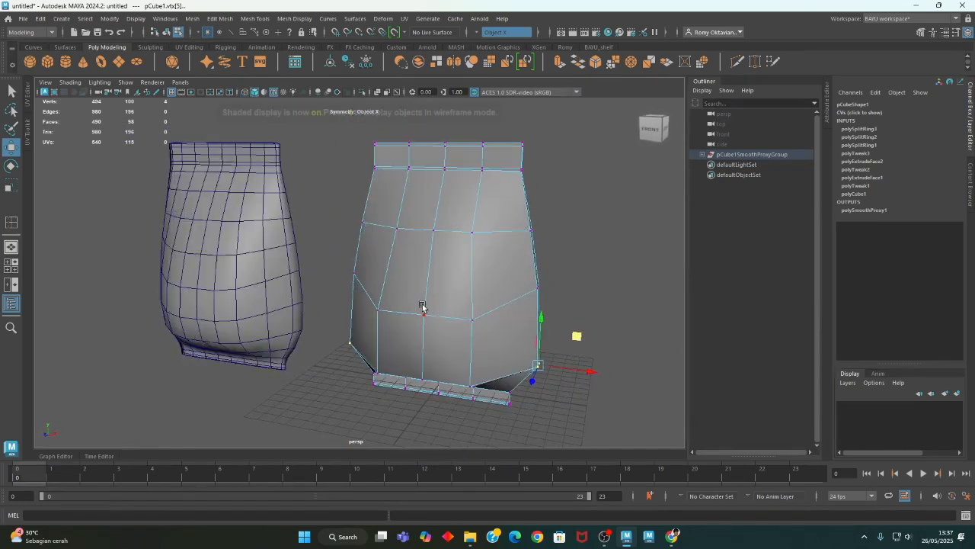
# Step: Select the lower vertical edges on the front of the pouch and pull them outward in depth
pyautogui.rightClick(563, 190)
pyautogui.moveTo(563, 190); pyautogui.dragTo(611, 176, button='right')
pyautogui.click(609, 196)
pyautogui.keyDown('alt'); pyautogui.moveTo(377, 285); pyautogui.dragTo(458, 290); pyautogui.keyUp('alt')
pyautogui.click(458, 288)
pyautogui.moveTo(559, 233); pyautogui.dragTo(557, 197, button='right')
pyautogui.click(421, 314)
pyautogui.keyDown('alt'); pyautogui.moveTo(421, 314); pyautogui.dragTo(312, 342); pyautogui.keyUp('alt')
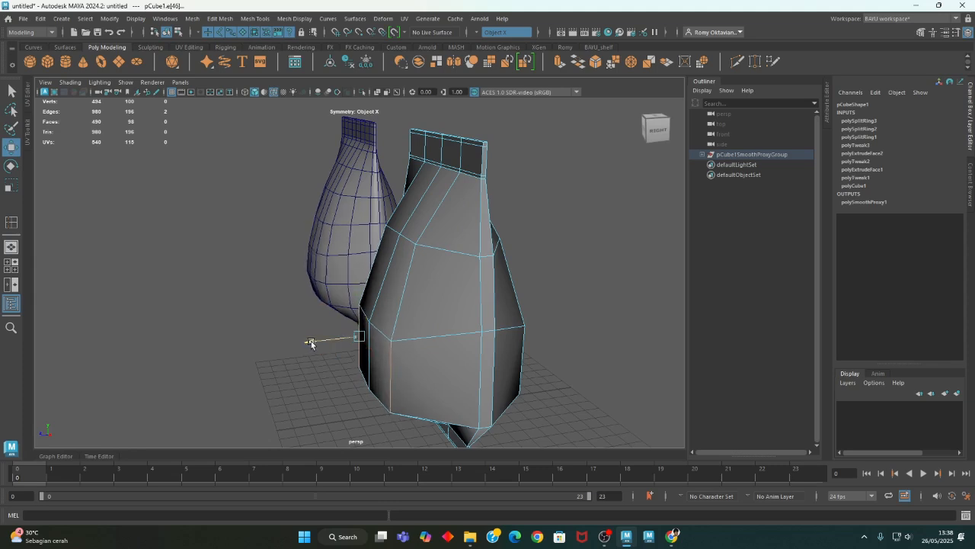
# Step: Select the matching lower vertical edges on the back and pull them outward in depth
pyautogui.keyDown('alt'); pyautogui.moveTo(507, 370); pyautogui.dragTo(495, 328); pyautogui.keyUp('alt')
pyautogui.click(402, 349)
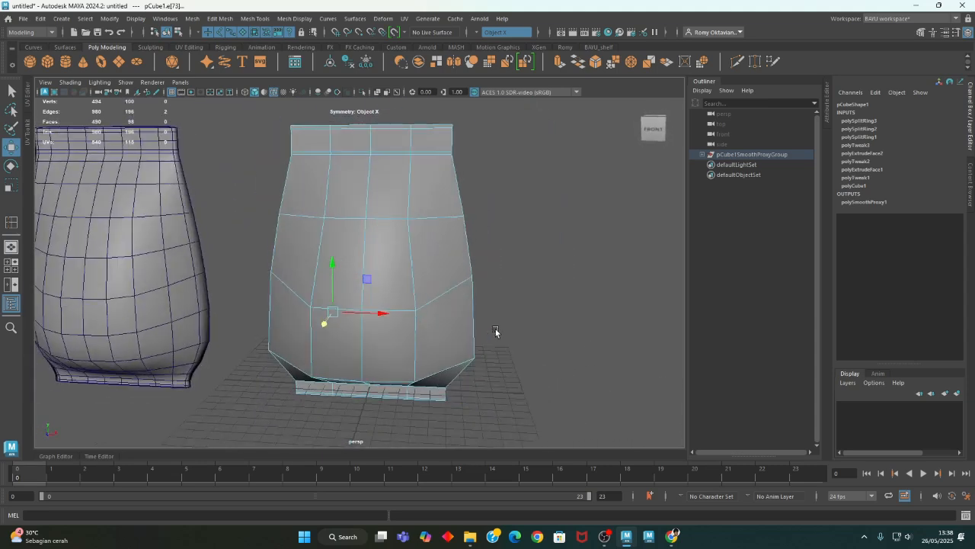
pyautogui.keyDown('alt'); pyautogui.moveTo(551, 277); pyautogui.dragTo(390, 286); pyautogui.keyUp('alt')
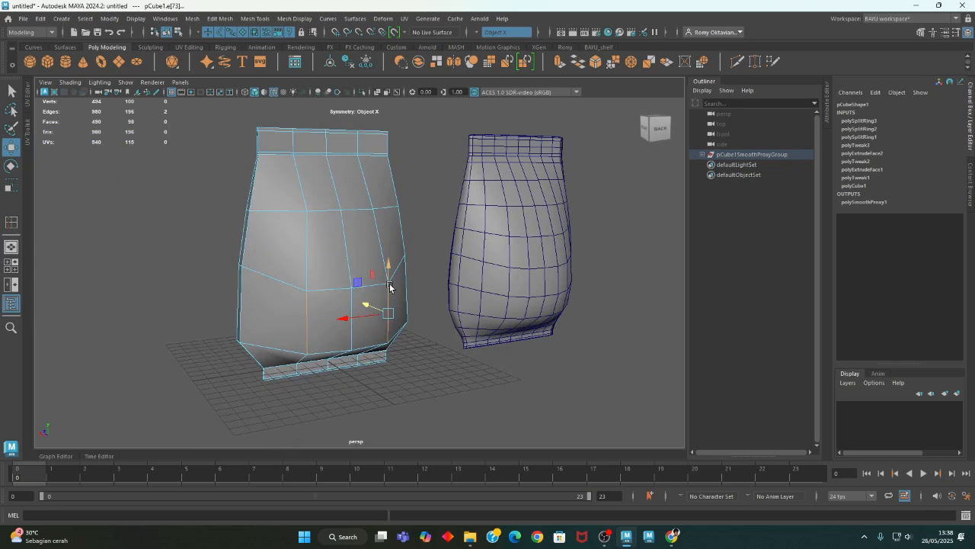
# Step: Shift the inner vertices of the top band slightly downward to give the top edge a shallow dip
pyautogui.moveTo(309, 244)
pyautogui.keyDown('alt'); pyautogui.mouseDown()
pyautogui.moveTo(462, 239)
pyautogui.moveTo(464, 205)
pyautogui.moveTo(464, 240)
pyautogui.mouseUp(); pyautogui.keyUp('alt')
pyautogui.moveTo(328, 148)
pyautogui.mouseDown()
pyautogui.moveTo(388, 185)
pyautogui.moveTo(457, 156)
pyautogui.mouseUp()
pyautogui.moveTo(331, 142); pyautogui.dragTo(446, 242)
pyautogui.moveTo(362, 168); pyautogui.dragTo(389, 189)
# Step: Move the middle side vertices of the pouch slightly outward and down
pyautogui.keyDown('alt'); pyautogui.moveTo(509, 272); pyautogui.dragTo(636, 222, button='middle'); pyautogui.keyUp('alt')
pyautogui.keyDown('alt'); pyautogui.moveTo(566, 248); pyautogui.dragTo(565, 271); pyautogui.keyUp('alt')
pyautogui.keyDown('alt'); pyautogui.moveTo(594, 304); pyautogui.dragTo(514, 278, button='middle'); pyautogui.keyUp('alt')
pyautogui.keyDown('alt'); pyautogui.moveTo(514, 277); pyautogui.dragTo(521, 285); pyautogui.keyUp('alt')
pyautogui.click(544, 232)
pyautogui.moveTo(584, 201); pyautogui.dragTo(587, 206, button='middle')
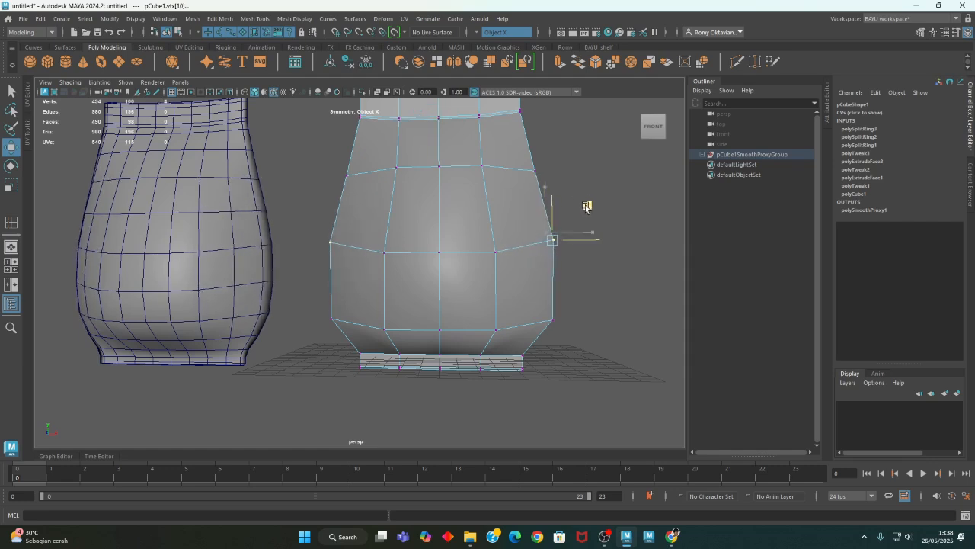
# Step: Select the middle and lower side vertices and scale them wider apart in depth
pyautogui.keyDown('alt'); pyautogui.moveTo(572, 286); pyautogui.dragTo(564, 297); pyautogui.keyUp('alt')
pyautogui.moveTo(593, 357); pyautogui.dragTo(540, 223)
pyautogui.keyDown('alt'); pyautogui.moveTo(587, 322); pyautogui.dragTo(523, 330); pyautogui.keyUp('alt')
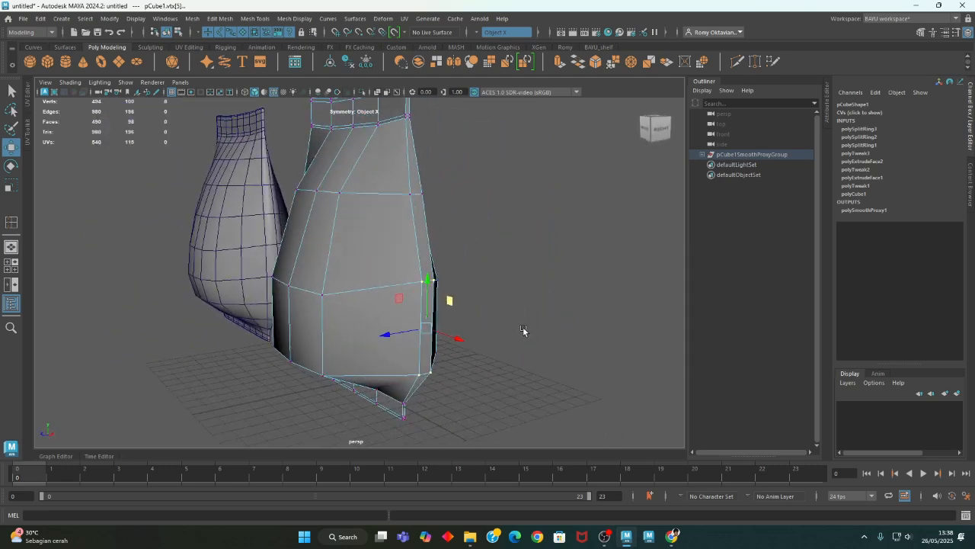
pyautogui.press('r')
pyautogui.moveTo(390, 339); pyautogui.dragTo(281, 349)
# Step: Select the inner vertices in the row below the top band and scale them slightly in width
pyautogui.keyDown('alt'); pyautogui.moveTo(311, 392); pyautogui.dragTo(599, 328); pyautogui.keyUp('alt')
pyautogui.keyDown('alt'); pyautogui.moveTo(600, 328); pyautogui.dragTo(431, 344, button='right'); pyautogui.keyUp('alt')
pyautogui.moveTo(498, 212); pyautogui.dragTo(552, 200, button='right')
pyautogui.click(584, 238)
pyautogui.keyDown('alt'); pyautogui.moveTo(453, 372); pyautogui.dragTo(472, 341, button='middle'); pyautogui.keyUp('alt')
pyautogui.keyDown('alt'); pyautogui.moveTo(472, 341); pyautogui.dragTo(482, 351); pyautogui.keyUp('alt')
pyautogui.keyDown('alt'); pyautogui.moveTo(492, 306); pyautogui.dragTo(489, 324, button='middle'); pyautogui.keyUp('alt')
pyautogui.click(445, 300)
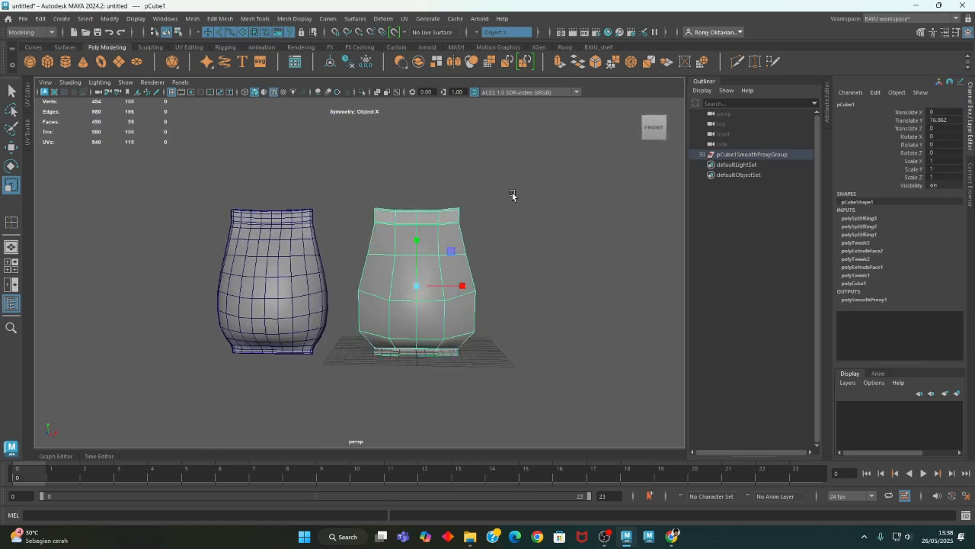
pyautogui.press('4')
pyautogui.moveTo(537, 136); pyautogui.dragTo(480, 140, button='right')
pyautogui.moveTo(430, 261); pyautogui.dragTo(432, 261)
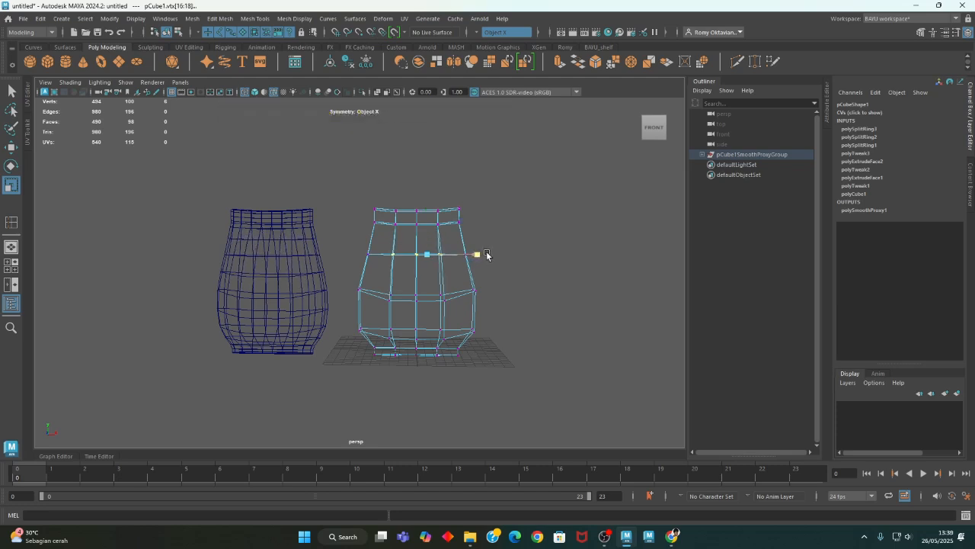
pyautogui.keyDown('alt'); pyautogui.moveTo(593, 283); pyautogui.dragTo(564, 292); pyautogui.keyUp('alt')
# Step: Return to object mode and clear the selection
pyautogui.press('w')
pyautogui.moveTo(561, 225); pyautogui.dragTo(586, 213, button='right')
pyautogui.click(566, 324)
pyautogui.keyDown('alt'); pyautogui.moveTo(566, 325); pyautogui.dragTo(466, 326); pyautogui.keyUp('alt')
pyautogui.keyDown('alt'); pyautogui.moveTo(466, 326); pyautogui.dragTo(512, 346, button='right'); pyautogui.keyUp('alt')
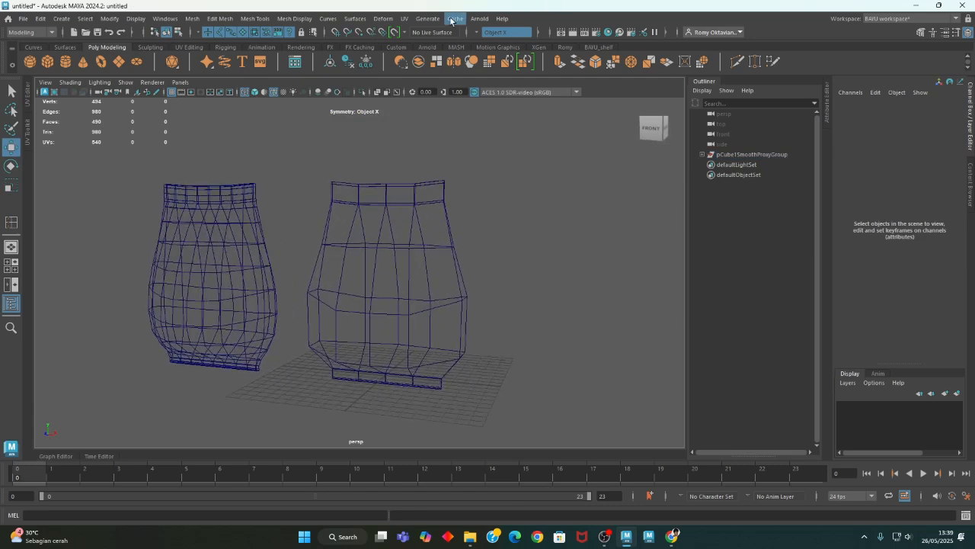
pyautogui.click(381, 21)
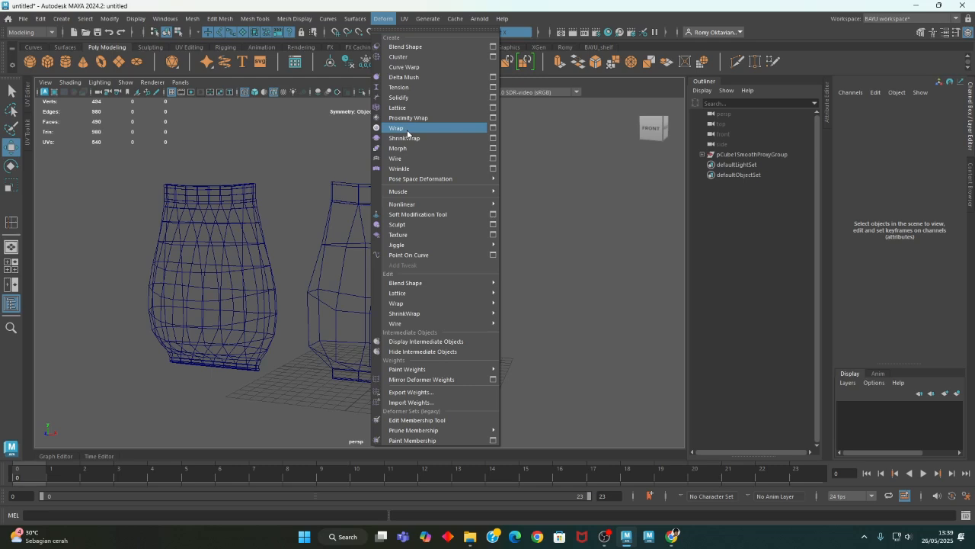
pyautogui.click(613, 88)
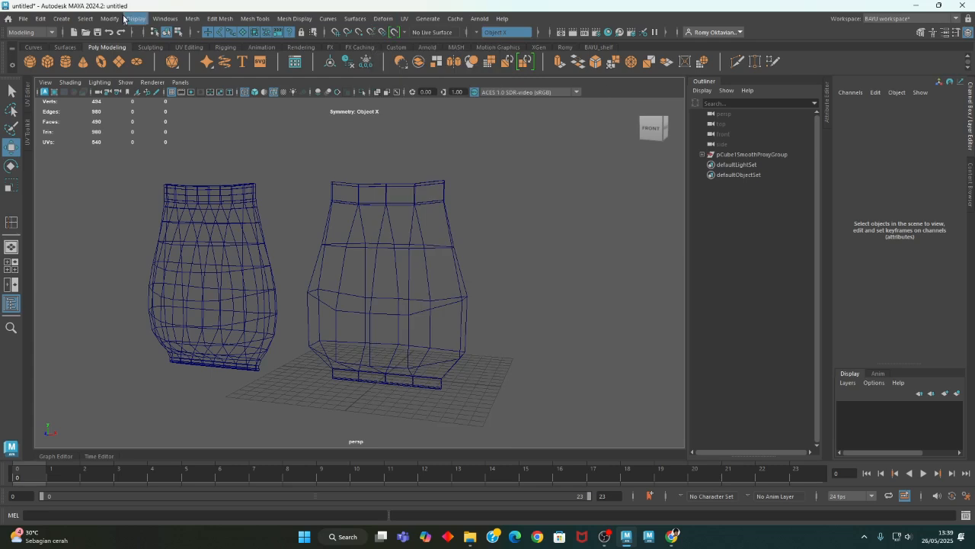
# Step: Create a NURBS plane on the Z axis with width 1, length 1, cubic degree and one patch in U and V
pyautogui.click(55, 20)
pyautogui.moveTo(94, 46)
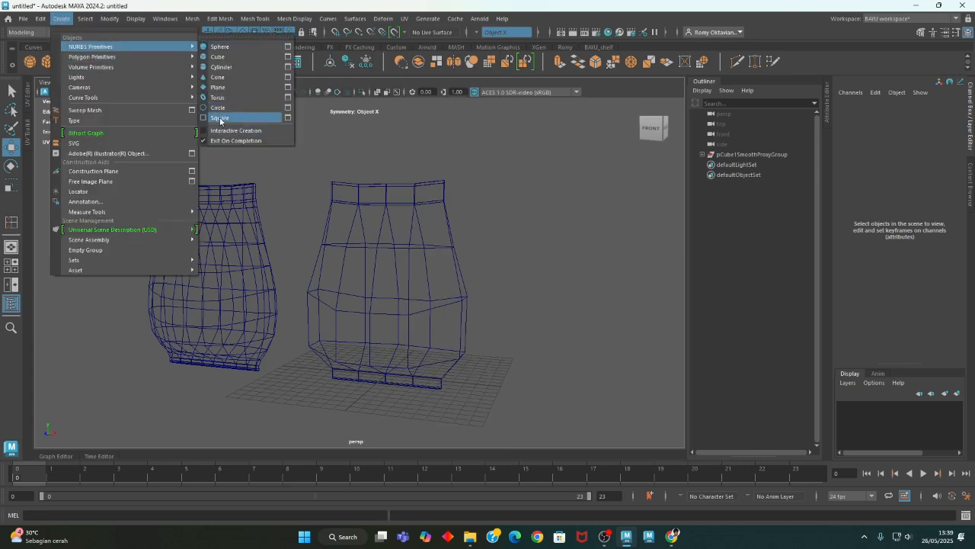
pyautogui.click(290, 88)
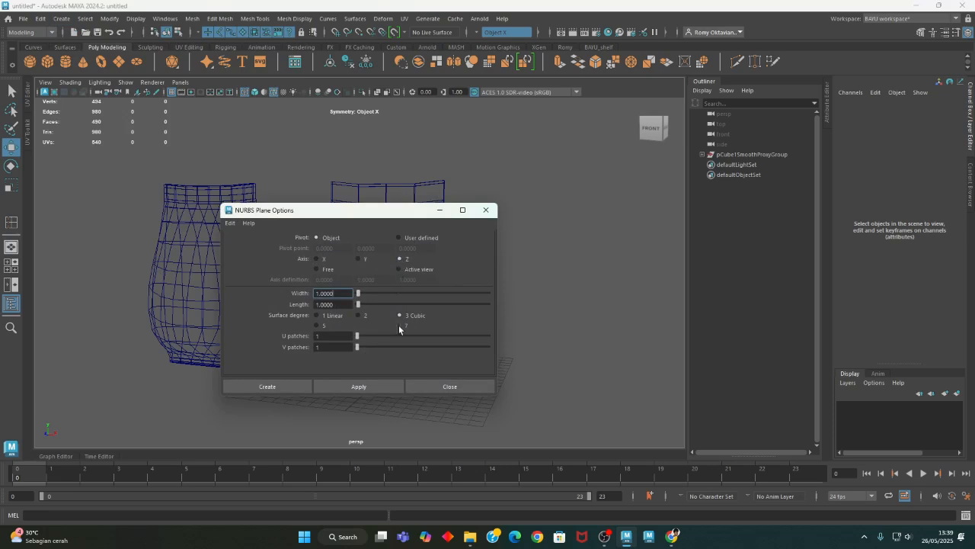
pyautogui.click(280, 388)
# Step: Move the NURBS plane up to the middle of the pouch, at about X 4.6 and Y 79.1
pyautogui.keyDown('alt'); pyautogui.moveTo(468, 356); pyautogui.dragTo(412, 378); pyautogui.keyUp('alt')
pyautogui.moveTo(444, 335); pyautogui.dragTo(446, 246, button='middle')
pyautogui.keyDown('alt'); pyautogui.moveTo(447, 246); pyautogui.dragTo(570, 326); pyautogui.keyUp('alt')
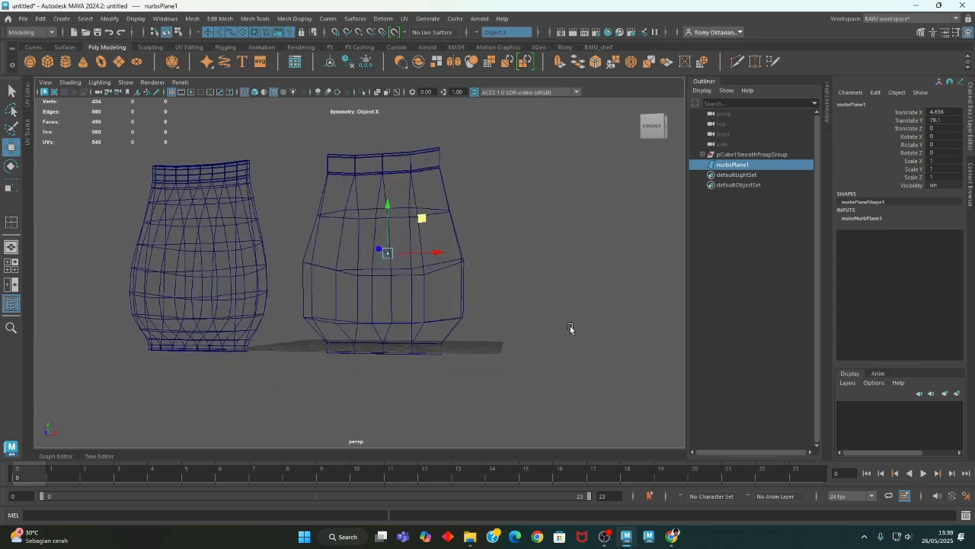
# Step: Set the NURBS plane's width to 150 and shift it to about X 0.67 so it is centred on the pouch
pyautogui.click(863, 218)
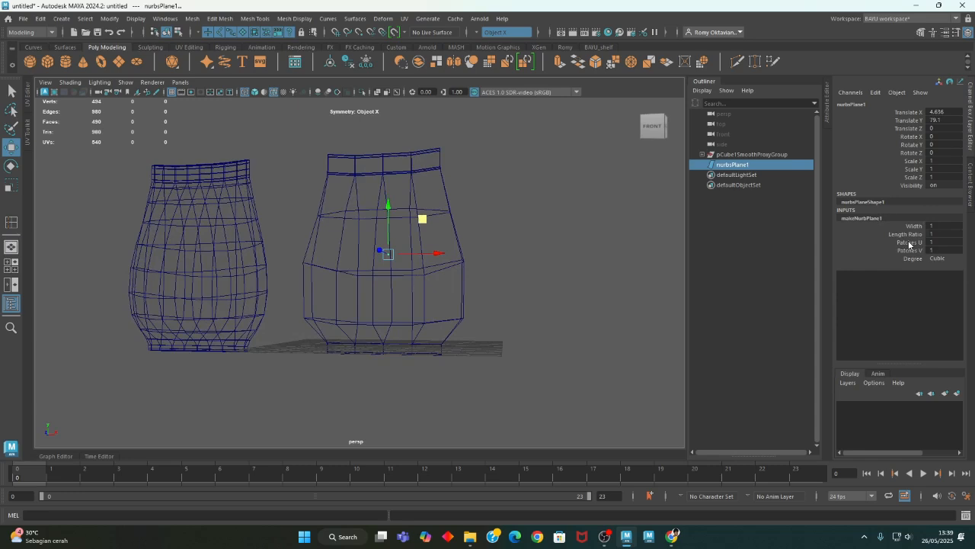
pyautogui.moveTo(909, 242); pyautogui.dragTo(907, 251)
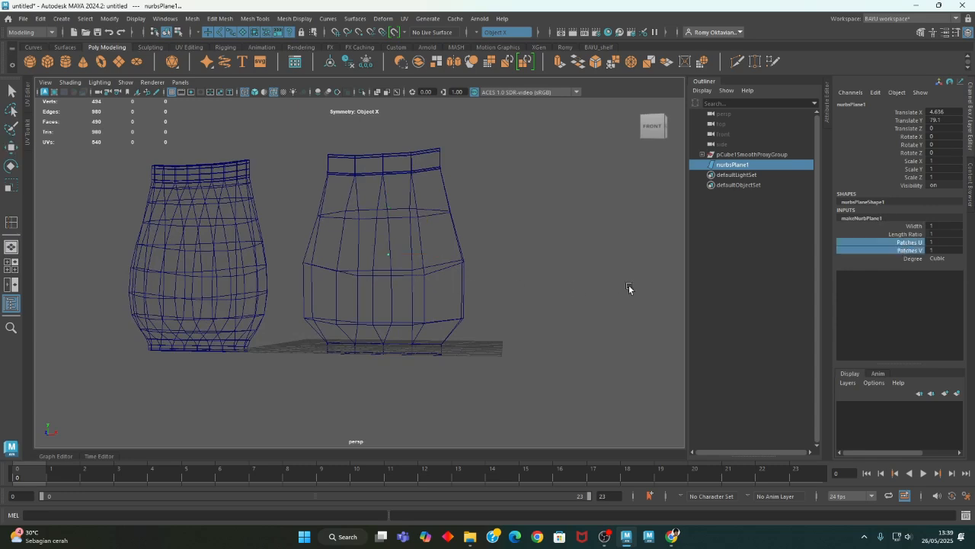
pyautogui.click(899, 235)
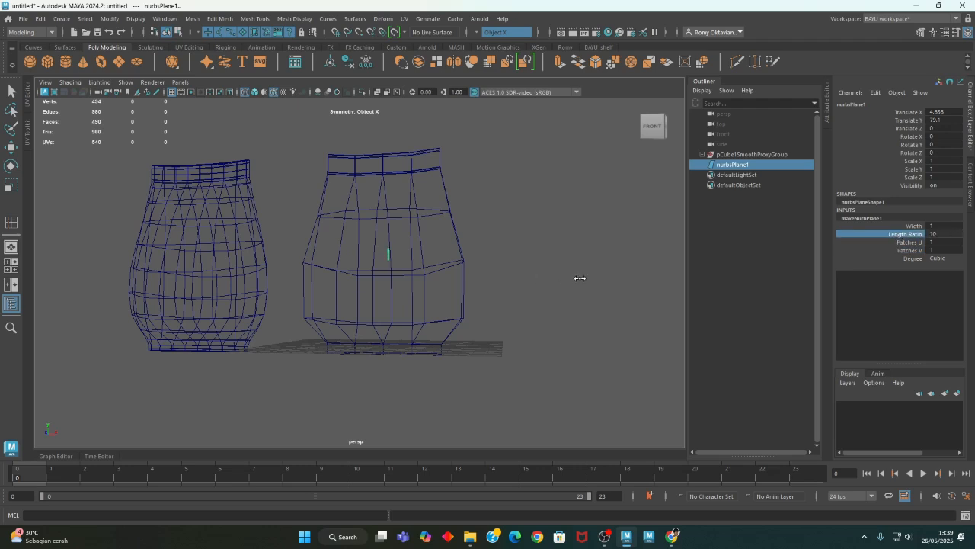
pyautogui.click(914, 227)
pyautogui.moveTo(539, 274); pyautogui.dragTo(973, 306, button='middle')
pyautogui.moveTo(421, 329)
pyautogui.keyDown('alt'); pyautogui.mouseDown()
pyautogui.moveTo(450, 333)
pyautogui.moveTo(437, 333)
pyautogui.mouseUp(); pyautogui.keyUp('alt')
pyautogui.moveTo(595, 311); pyautogui.dragTo(658, 309, button='middle')
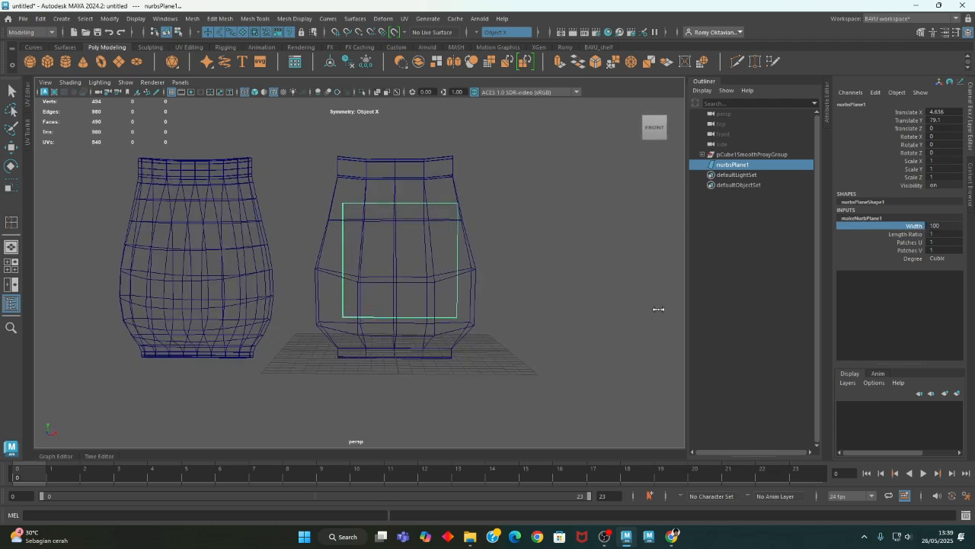
pyautogui.doubleClick(944, 226)
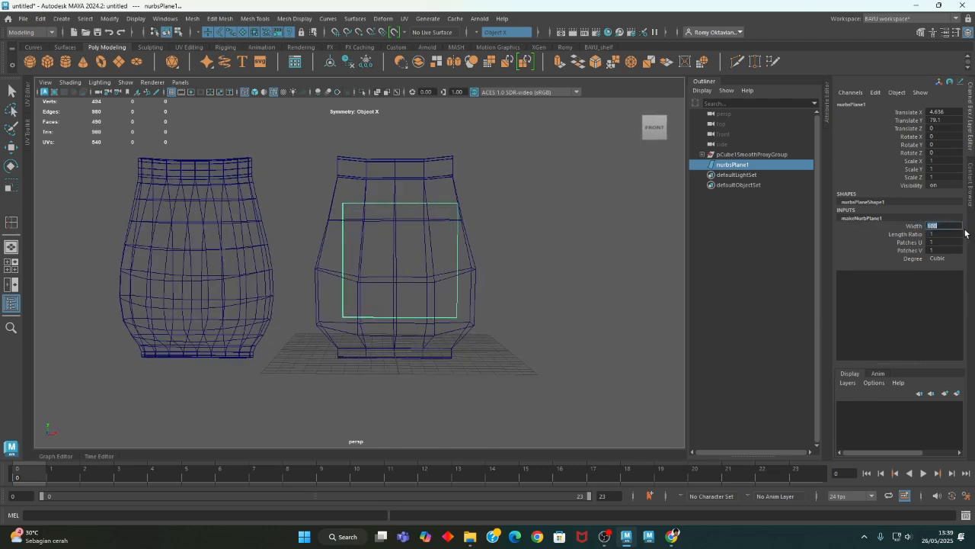
pyautogui.press('Return')
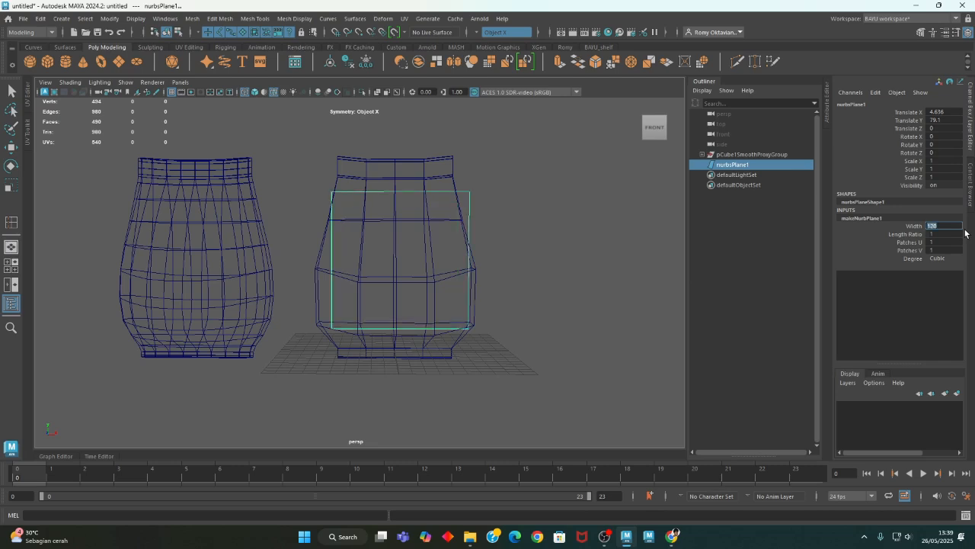
pyautogui.press('Return')
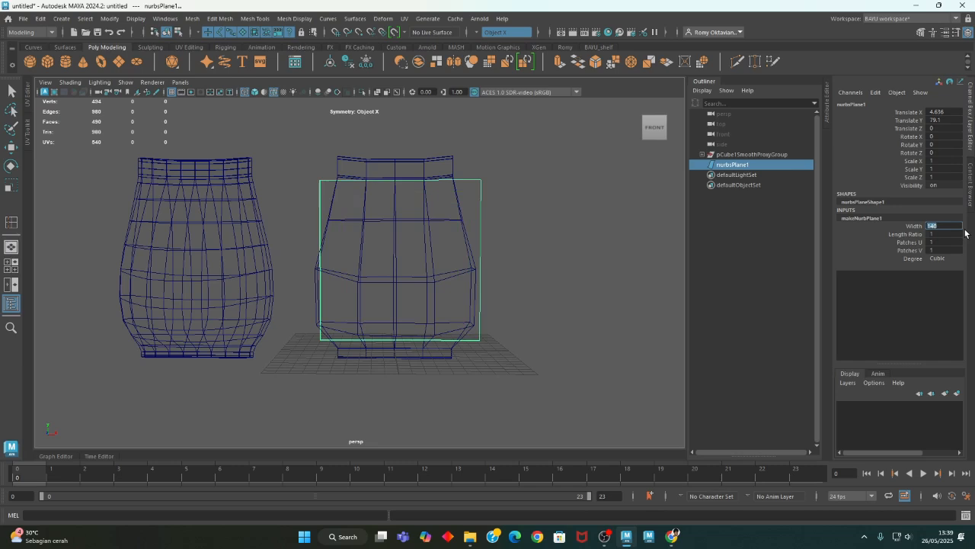
pyautogui.press('Return')
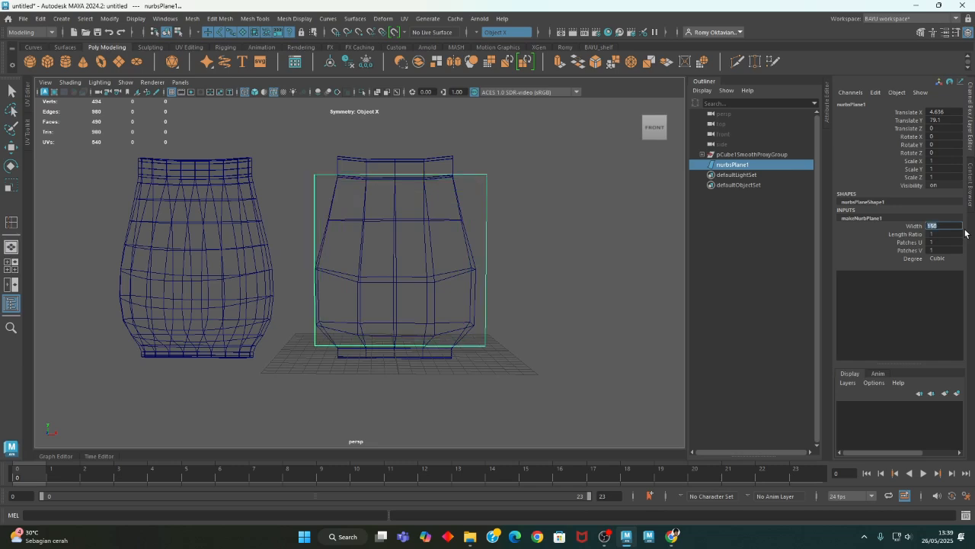
pyautogui.moveTo(512, 276)
pyautogui.keyDown('alt'); pyautogui.mouseDown()
pyautogui.moveTo(487, 274)
pyautogui.moveTo(505, 266)
pyautogui.moveTo(513, 275)
pyautogui.mouseUp(); pyautogui.keyUp('alt')
pyautogui.press('w')
pyautogui.moveTo(447, 257); pyautogui.dragTo(444, 256)
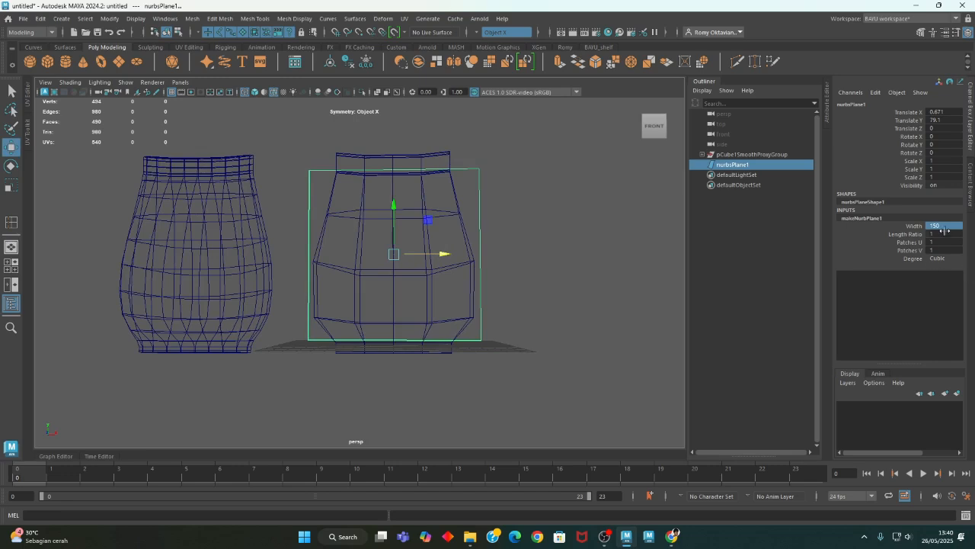
# Step: Set the NURBS plane's length ratio to 1.3
pyautogui.click(897, 235)
pyautogui.moveTo(541, 325); pyautogui.dragTo(546, 315, button='middle')
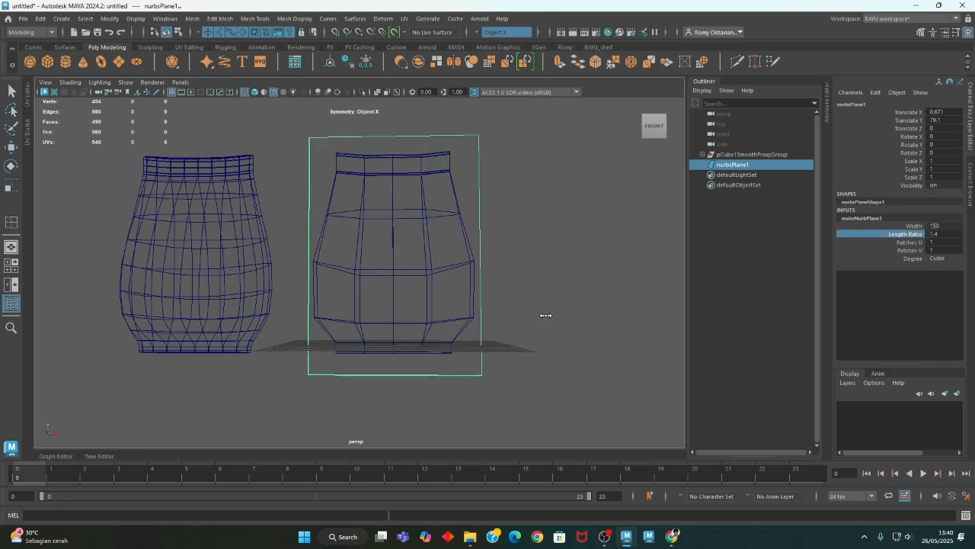
pyautogui.keyDown('alt'); pyautogui.moveTo(545, 315); pyautogui.dragTo(619, 333); pyautogui.keyUp('alt')
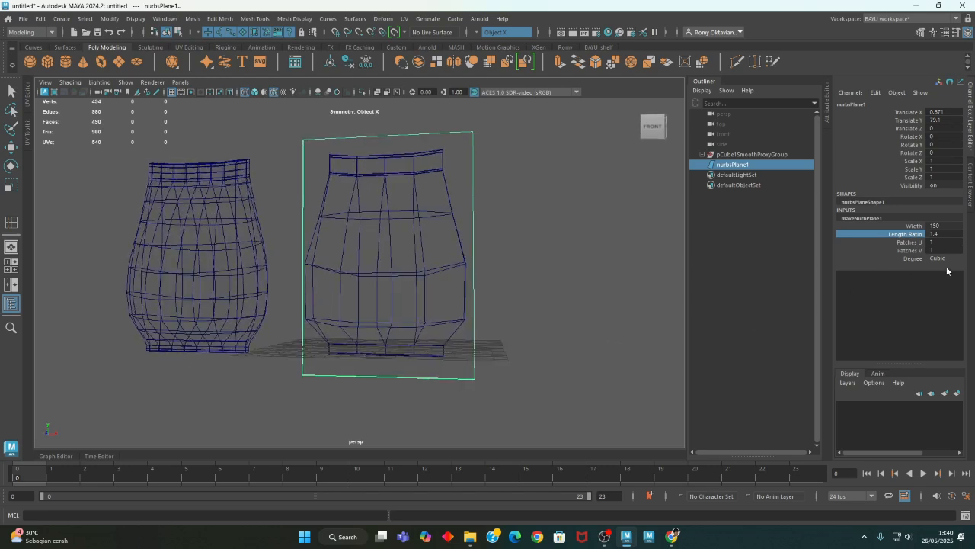
pyautogui.doubleClick(949, 235)
pyautogui.write('1')
pyautogui.press('Return')
# Step: Compare the plane with the pouch in the front view and set its width to 155 and length ratio to 1.2
pyautogui.keyDown('alt'); pyautogui.moveTo(405, 245); pyautogui.dragTo(404, 240); pyautogui.keyUp('alt')
pyautogui.press('space')
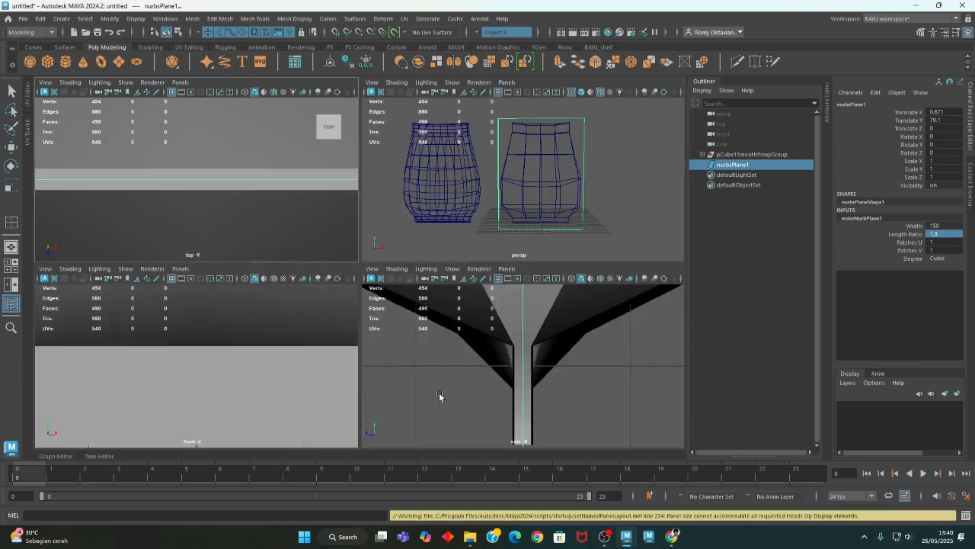
pyautogui.press('f')
pyautogui.press('f')
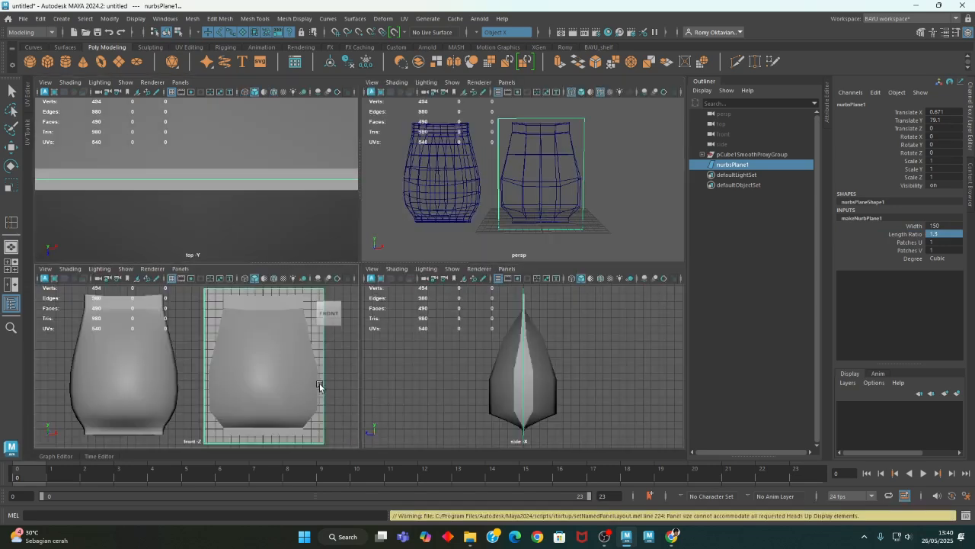
pyautogui.press('space')
pyautogui.scroll(2, 460, 317)
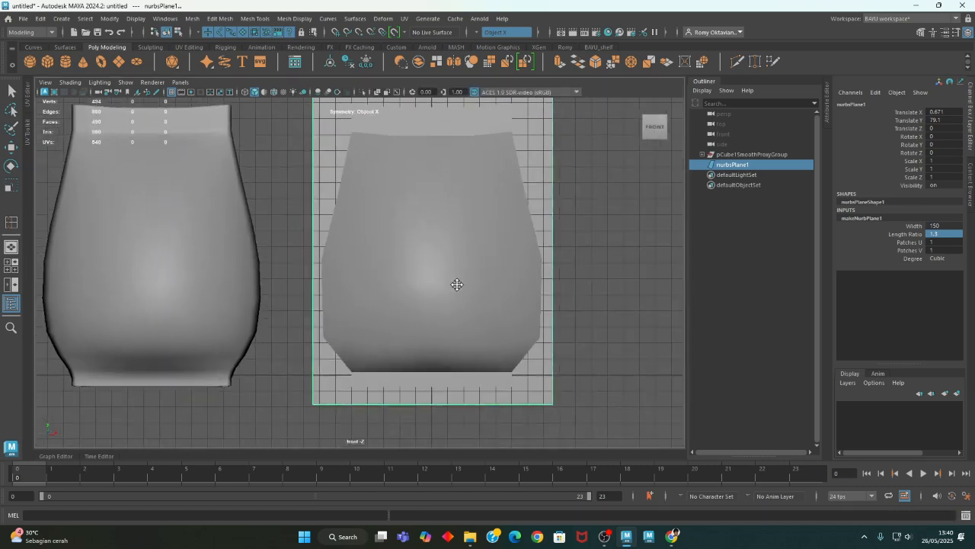
pyautogui.doubleClick(955, 226)
pyautogui.write('155')
pyautogui.press('Return')
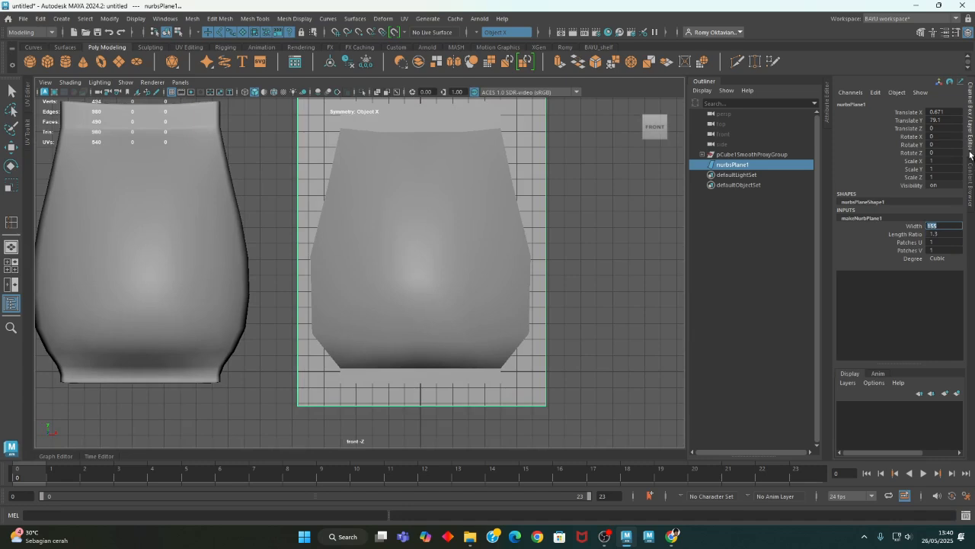
pyautogui.press('Tab')
pyautogui.write('1.2')
pyautogui.press('Return')
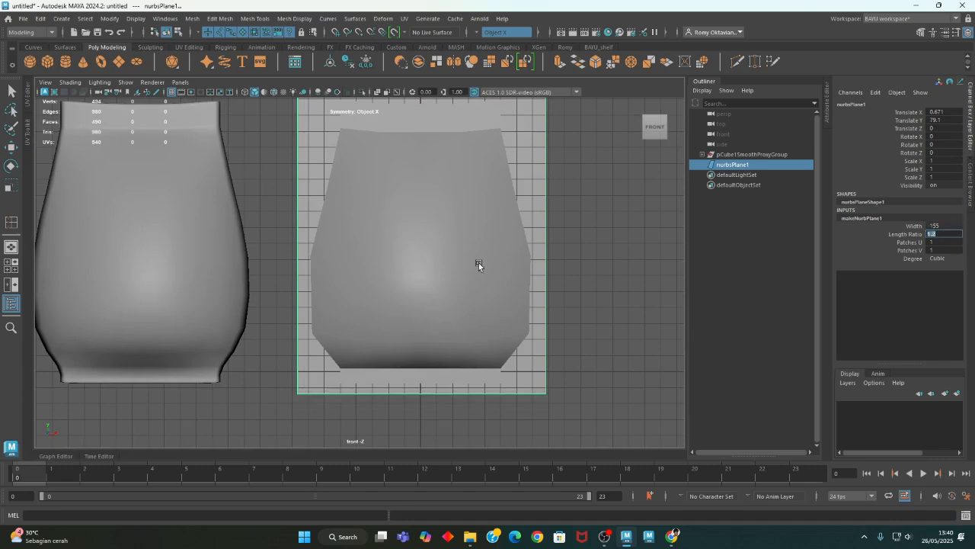
# Step: Refine the NURBS plane's length ratio to 1.255 and return to the perspective view
pyautogui.keyDown('alt'); pyautogui.moveTo(478, 264); pyautogui.dragTo(474, 311, button='middle'); pyautogui.keyUp('alt')
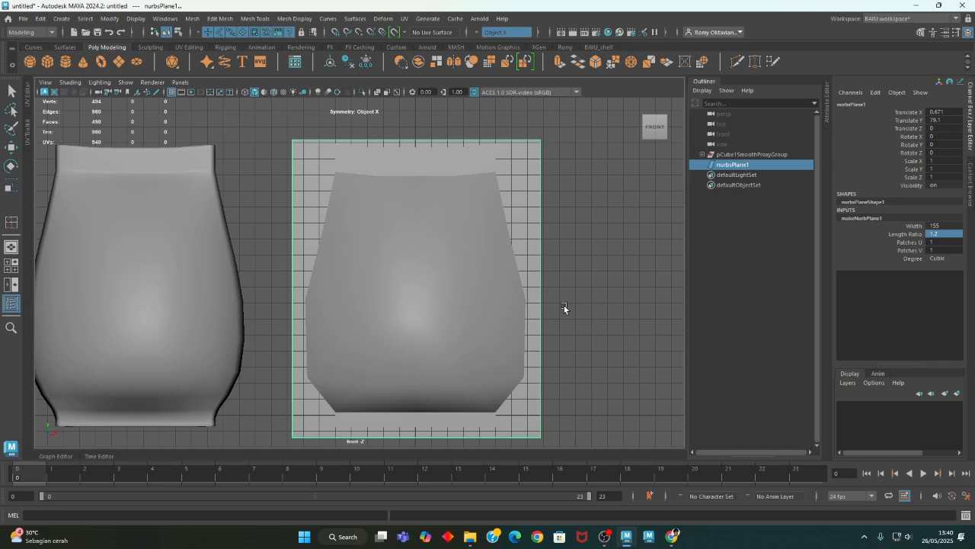
pyautogui.keyDown('alt'); pyautogui.moveTo(531, 322); pyautogui.dragTo(534, 307, button='middle'); pyautogui.keyUp('alt')
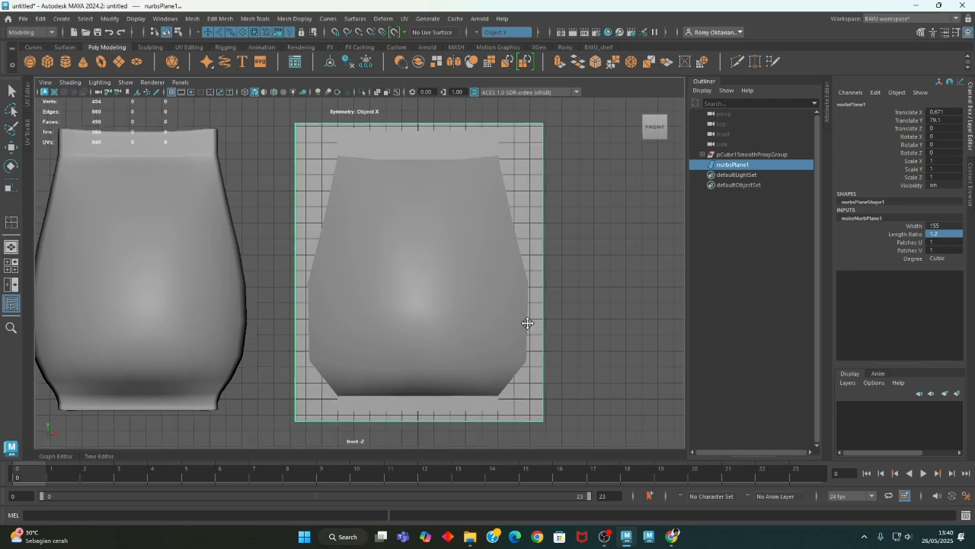
pyautogui.doubleClick(952, 235)
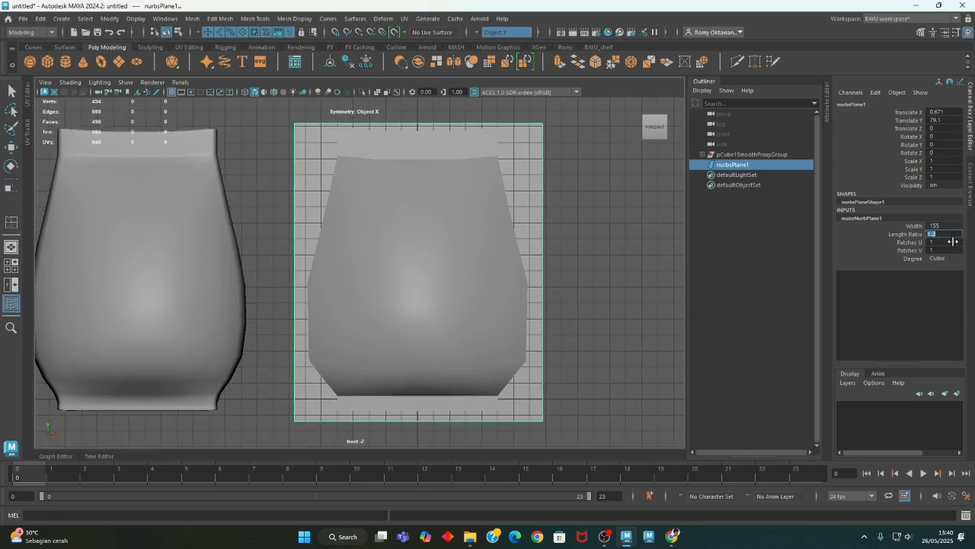
pyautogui.write('1.255')
pyautogui.press('Return')
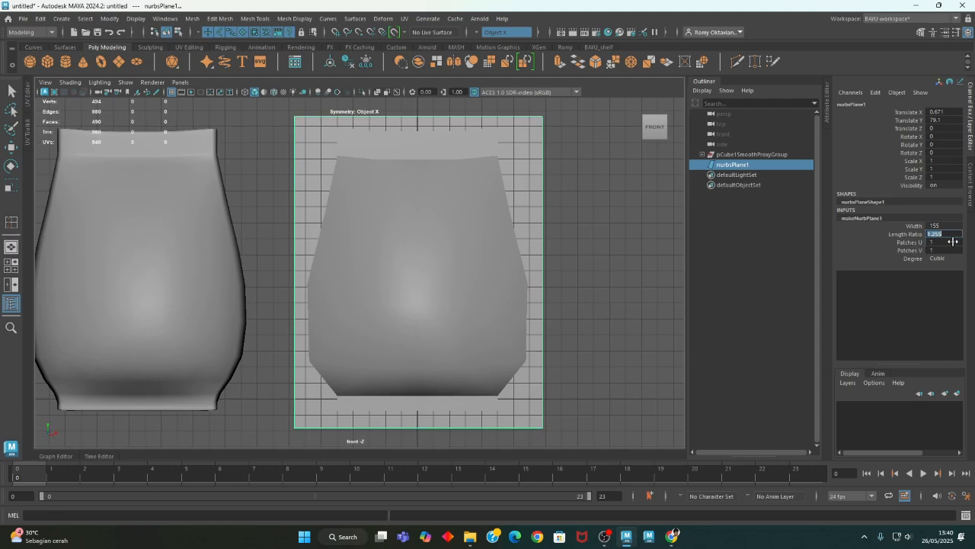
pyautogui.scroll(5, 568, 299)
pyautogui.press('space')
pyautogui.press('space')
pyautogui.keyDown('alt'); pyautogui.moveTo(457, 327); pyautogui.dragTo(193, 162); pyautogui.keyUp('alt')
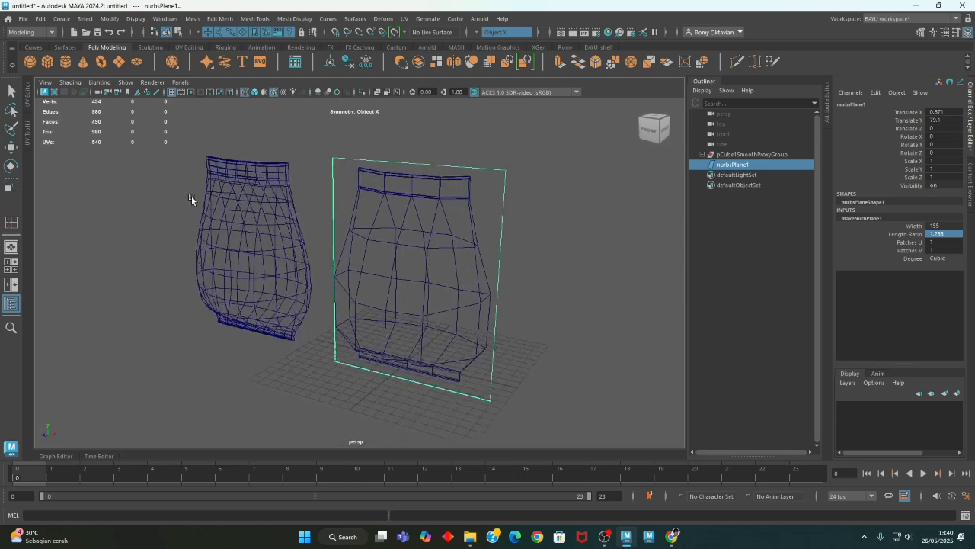
pyautogui.click(256, 217)
pyautogui.press('w')
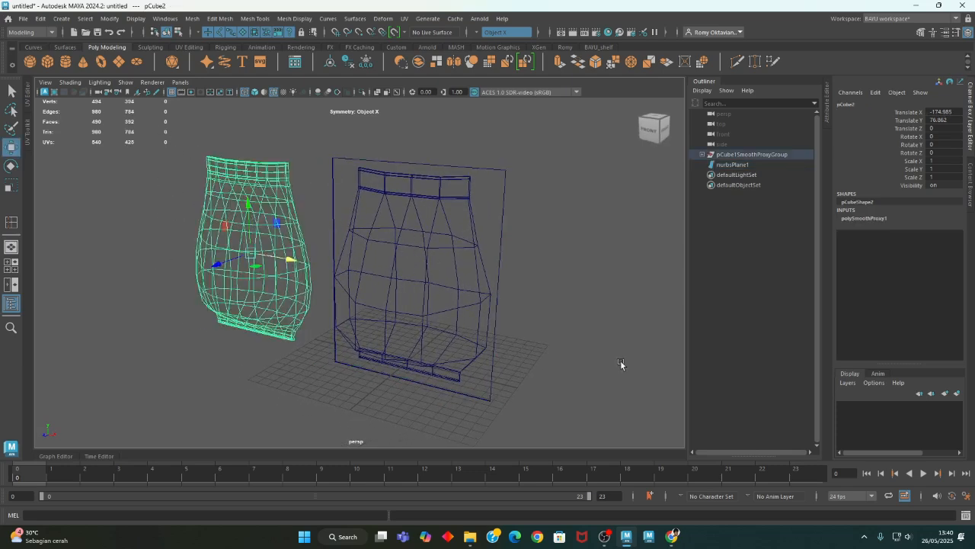
pyautogui.click(621, 299)
pyautogui.keyDown('alt'); pyautogui.moveTo(621, 299); pyautogui.dragTo(425, 337); pyautogui.keyUp('alt')
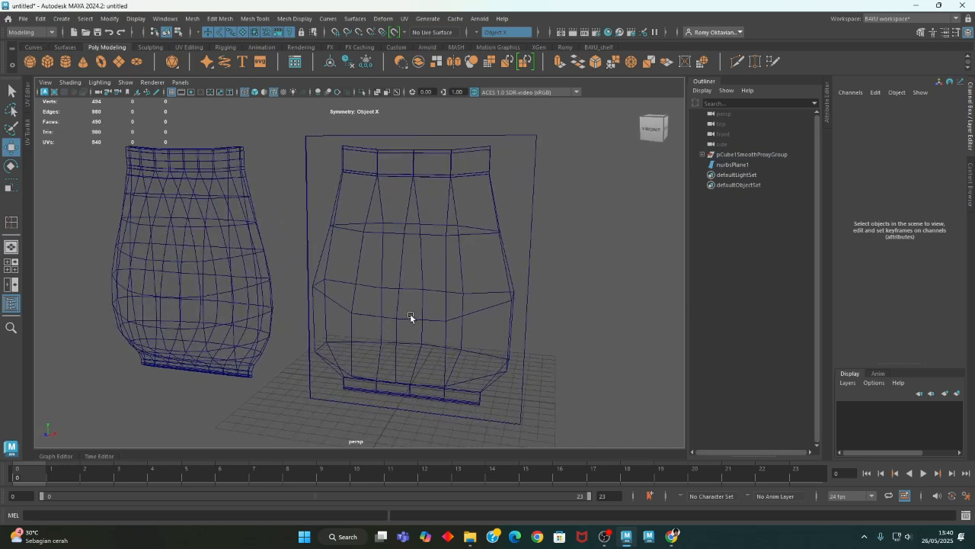
pyautogui.click(489, 234)
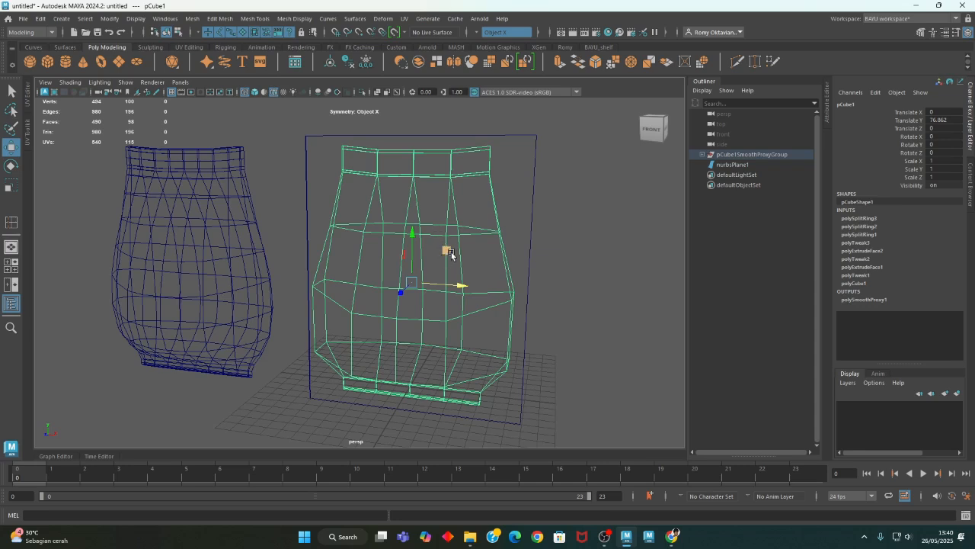
pyautogui.click(533, 187)
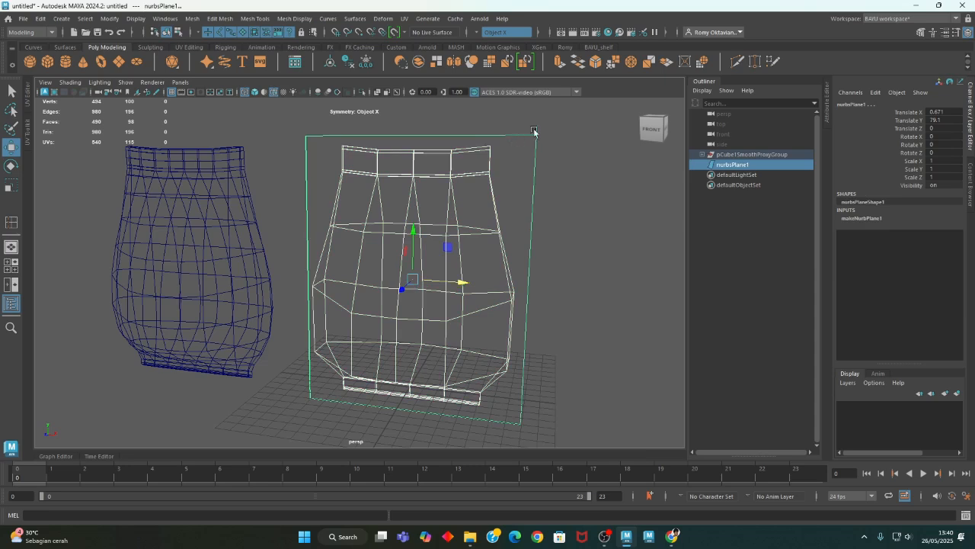
pyautogui.click(601, 206)
# Step: Select the NURBS plane and divide it into two patches in both U and V
pyautogui.click(533, 183)
pyautogui.doubleClick(861, 218)
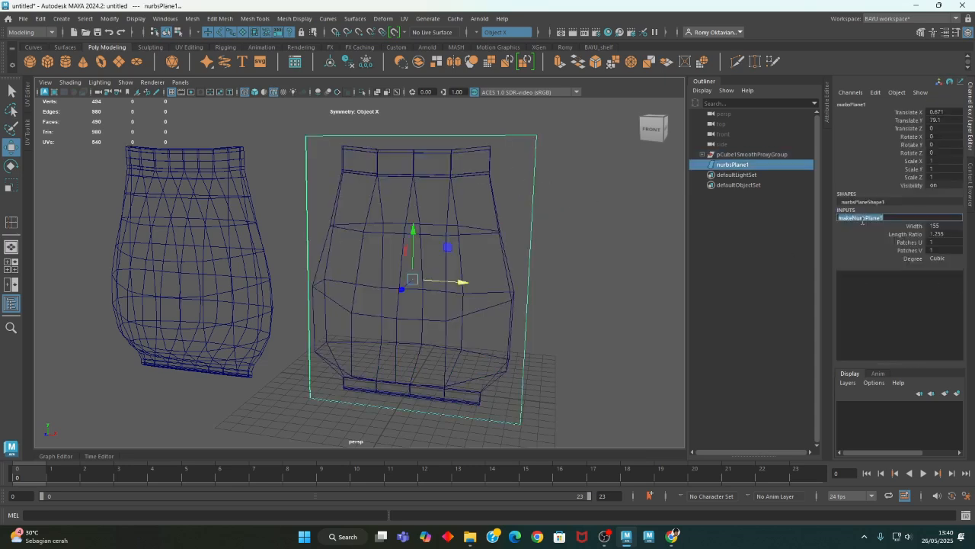
pyautogui.moveTo(916, 242); pyautogui.dragTo(916, 250)
pyautogui.moveTo(599, 303); pyautogui.dragTo(604, 303, button='middle')
pyautogui.keyDown('alt'); pyautogui.moveTo(551, 318); pyautogui.dragTo(551, 352); pyautogui.keyUp('alt')
pyautogui.keyDown('alt'); pyautogui.moveTo(573, 370); pyautogui.dragTo(561, 363, button='middle'); pyautogui.keyUp('alt')
# Step: Select the low-poly pouch and then the NURBS plane, and create a Wrap deformer with its options reset to defaults
pyautogui.click(458, 241)
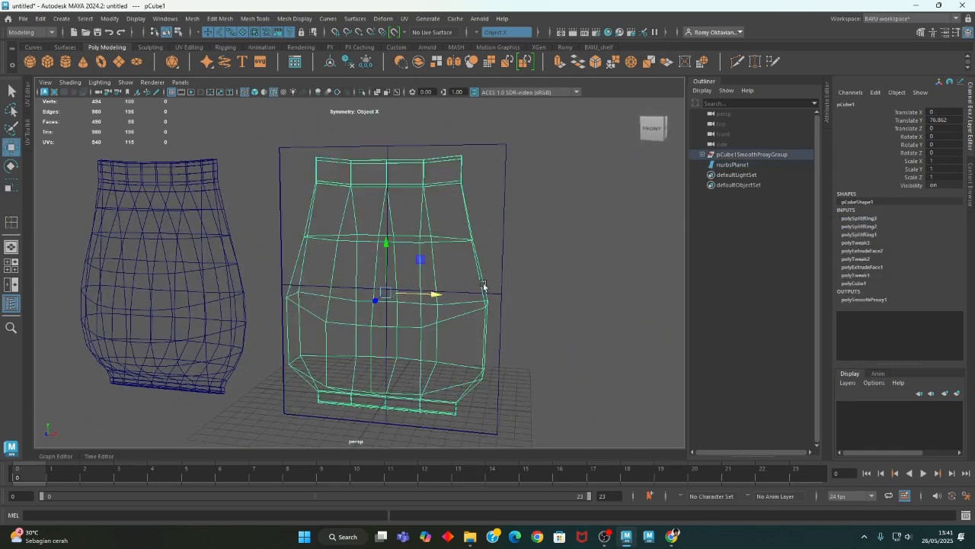
pyautogui.click(505, 208)
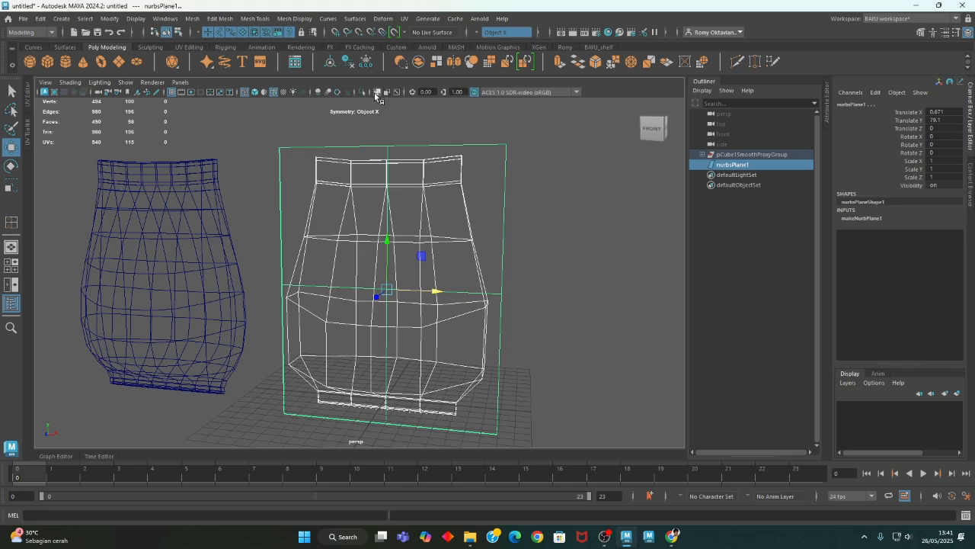
pyautogui.click(384, 18)
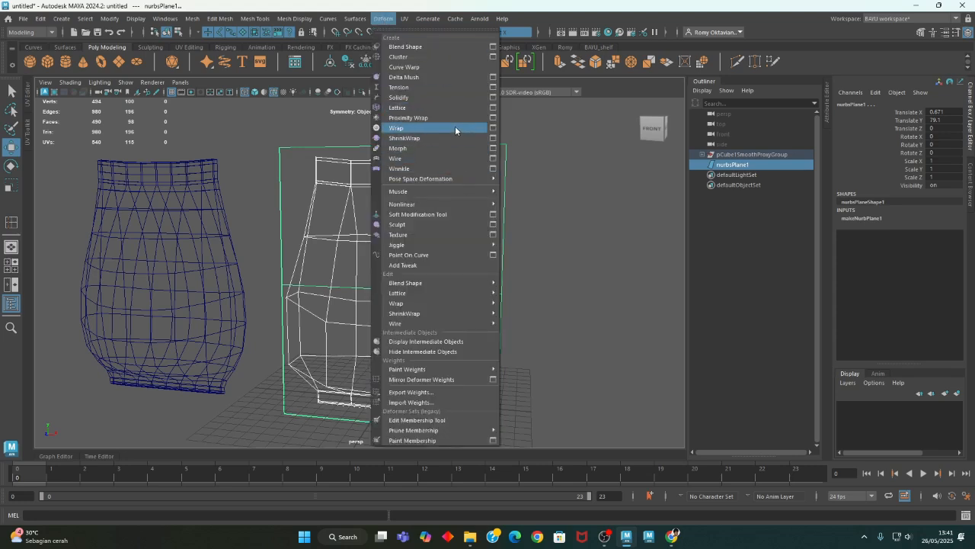
pyautogui.click(493, 127)
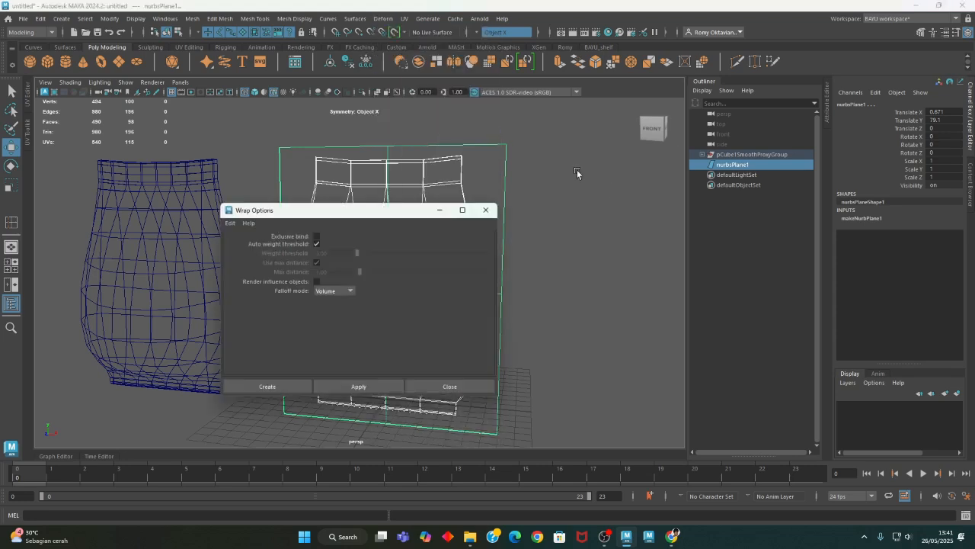
pyautogui.click(229, 223)
pyautogui.click(228, 243)
pyautogui.click(229, 223)
pyautogui.click(237, 242)
pyautogui.click(295, 386)
# Step: Show the plane's control vertices and try moving its upper-right corner vertices with X symmetry on, undoing the move
pyautogui.moveTo(516, 179); pyautogui.dragTo(492, 170)
pyautogui.keyDown('alt'); pyautogui.moveTo(538, 248); pyautogui.dragTo(521, 261, button='middle'); pyautogui.keyUp('alt')
pyautogui.keyDown('alt'); pyautogui.moveTo(516, 183); pyautogui.dragTo(539, 178); pyautogui.keyUp('alt')
pyautogui.moveTo(540, 179); pyautogui.dragTo(525, 220, button='right')
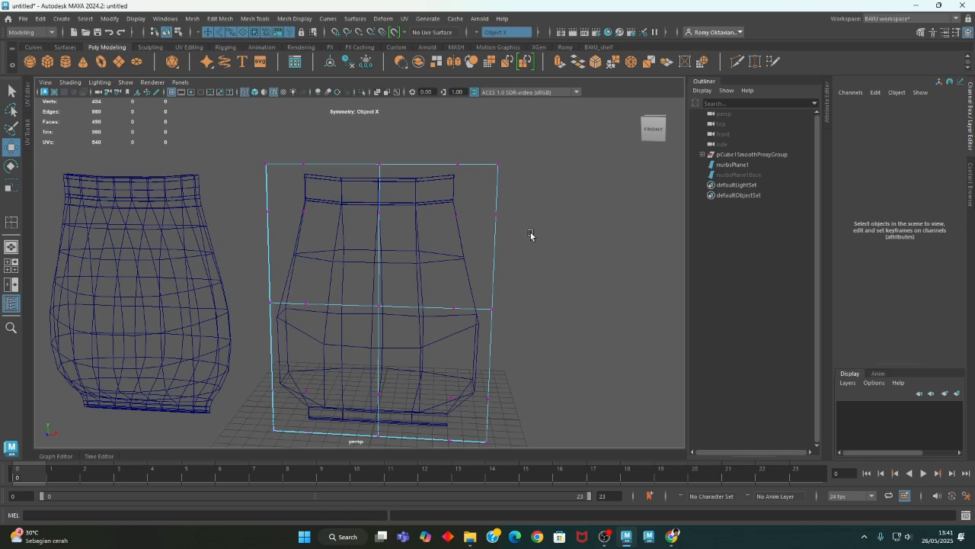
pyautogui.moveTo(531, 124); pyautogui.dragTo(436, 249)
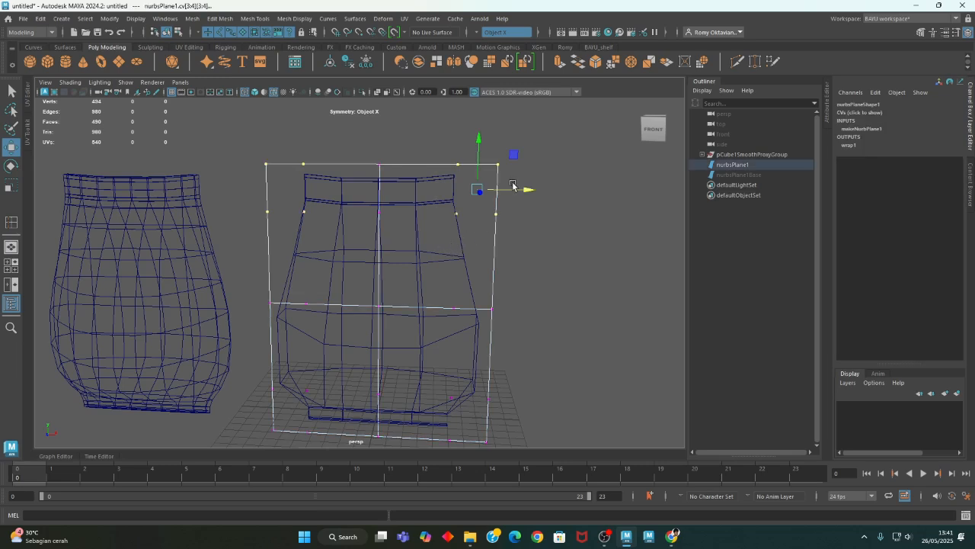
pyautogui.moveTo(515, 154); pyautogui.dragTo(539, 174)
pyautogui.hotkey('ctrl', 'z')
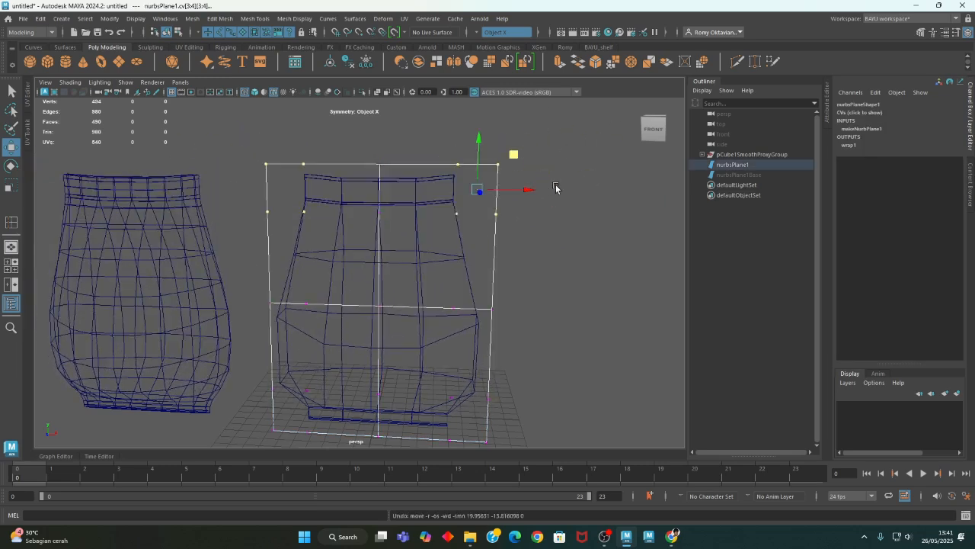
# Step: Turn off symmetry and clear the control vertex selection
pyautogui.click(483, 34)
pyautogui.click(496, 37)
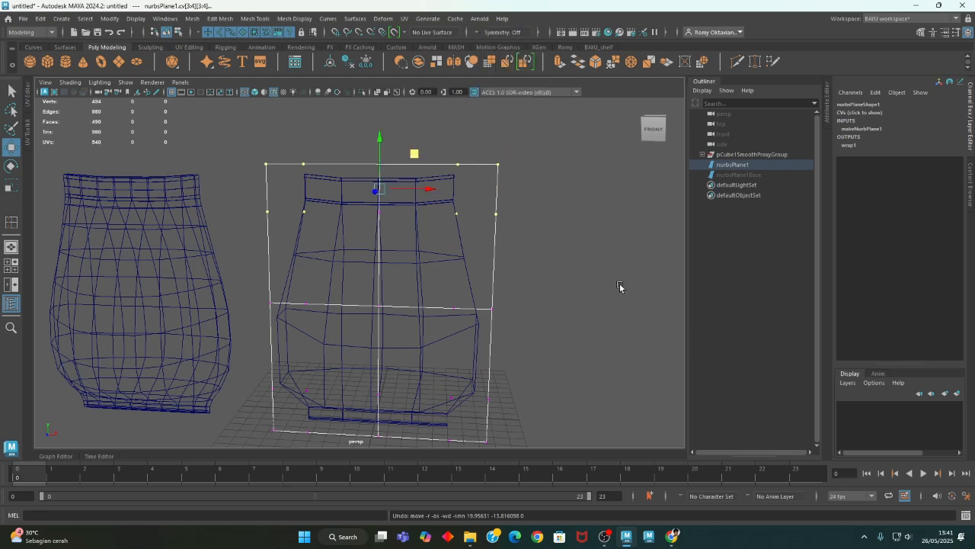
pyautogui.click(619, 286)
# Step: Try pulling only the upper-right control vertices of the plane outward to test the wrap deformation, and undo the move
pyautogui.moveTo(562, 153); pyautogui.dragTo(442, 241)
pyautogui.keyDown('alt'); pyautogui.moveTo(588, 220); pyautogui.dragTo(576, 237, button='middle'); pyautogui.keyUp('alt')
pyautogui.moveTo(503, 174); pyautogui.dragTo(522, 183, button='middle')
pyautogui.moveTo(520, 181); pyautogui.dragTo(598, 157)
pyautogui.hotkey('ctrl', 'z')
# Step: Leave control vertex editing on the NURBS plane and return to object mode
pyautogui.keyDown('alt'); pyautogui.moveTo(522, 389); pyautogui.dragTo(532, 339, button='middle'); pyautogui.keyUp('alt')
pyautogui.keyDown('alt'); pyautogui.moveTo(579, 318); pyautogui.dragTo(503, 294, button='right'); pyautogui.keyUp('alt')
pyautogui.keyDown('alt'); pyautogui.moveTo(545, 314); pyautogui.dragTo(510, 330); pyautogui.keyUp('alt')
pyautogui.keyDown('alt'); pyautogui.moveTo(531, 236); pyautogui.dragTo(559, 236); pyautogui.keyUp('alt')
pyautogui.moveTo(557, 164); pyautogui.dragTo(590, 145, button='right')
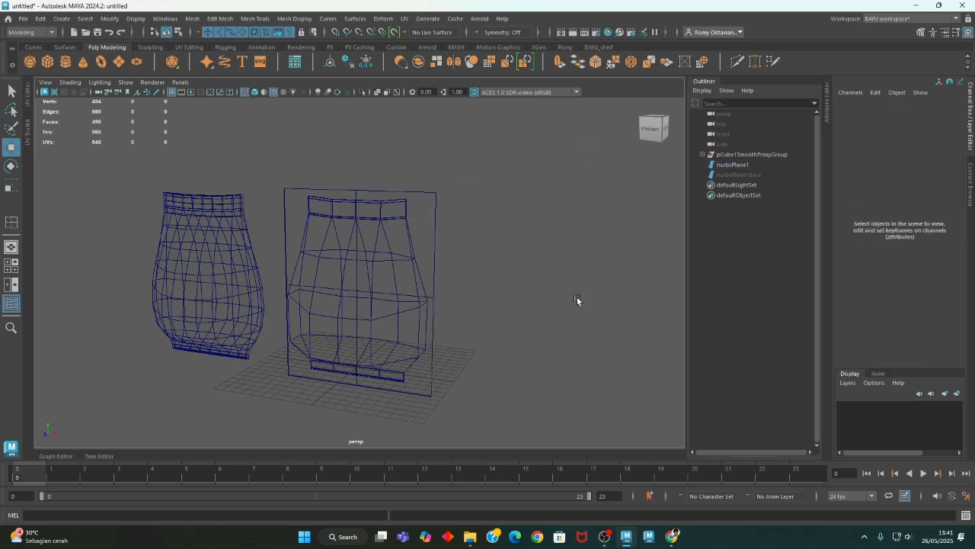
# Step: Switch the viewport to shaded display and select the NURBS plane around the pouch
pyautogui.press('5')
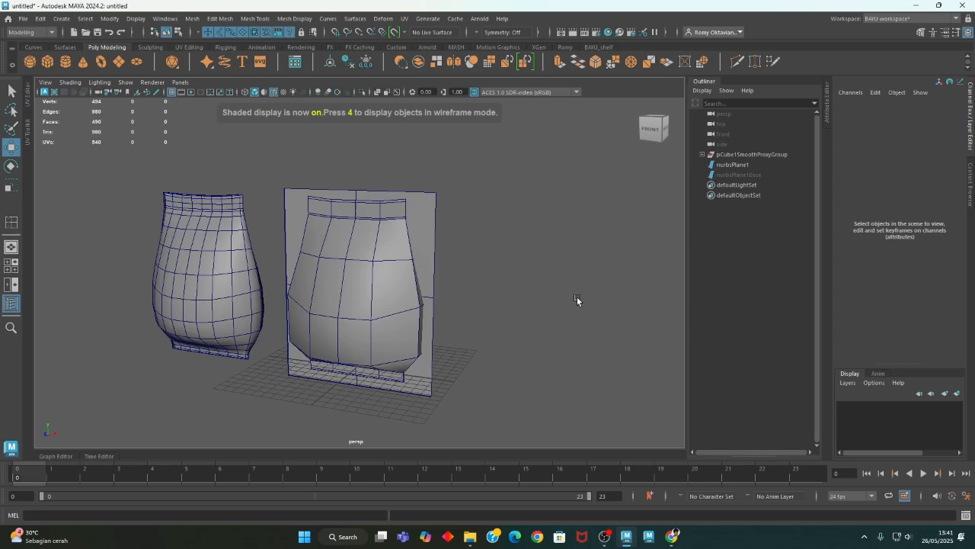
pyautogui.click(376, 307)
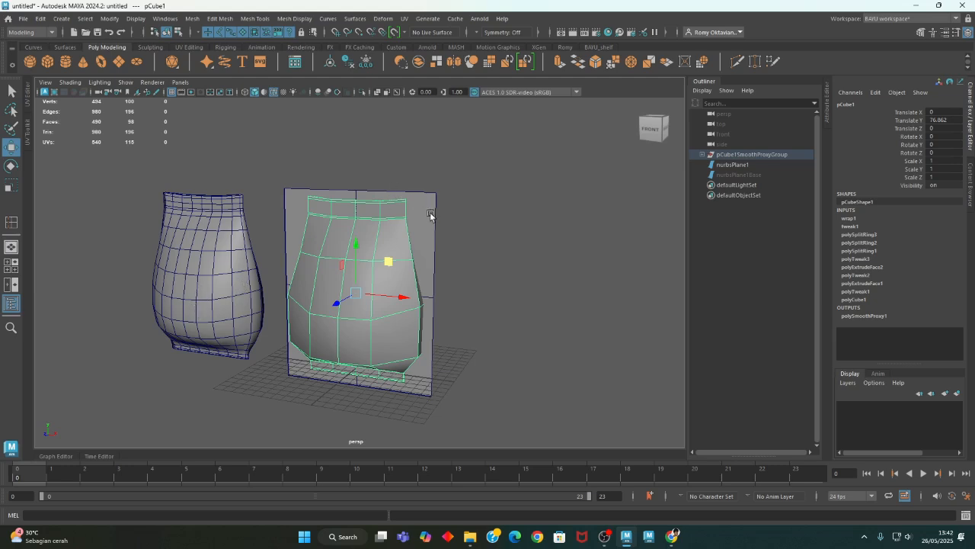
pyautogui.click(499, 288)
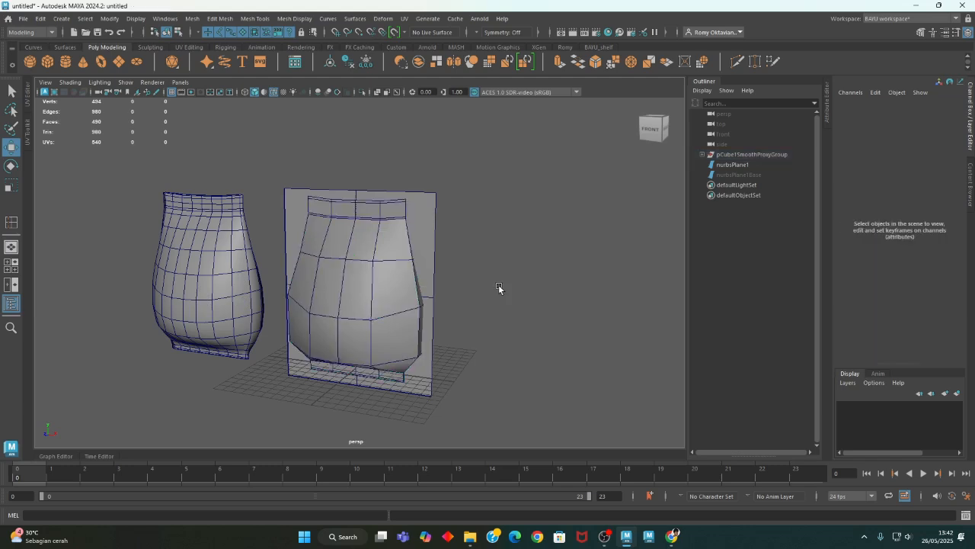
pyautogui.press('a')
pyautogui.click(457, 199)
pyautogui.keyDown('alt'); pyautogui.moveTo(527, 231); pyautogui.dragTo(481, 294); pyautogui.keyUp('alt')
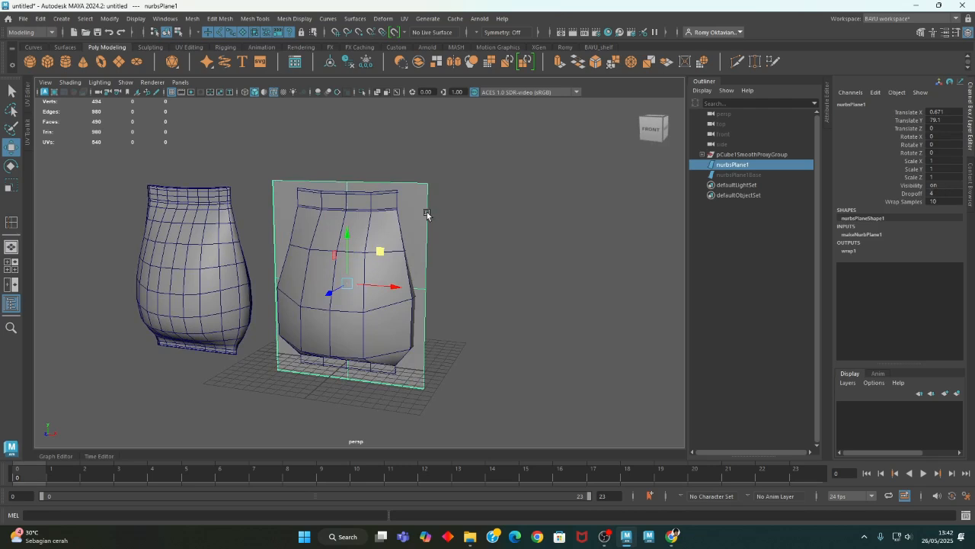
pyautogui.keyDown('alt'); pyautogui.moveTo(416, 230); pyautogui.dragTo(433, 262); pyautogui.keyUp('alt')
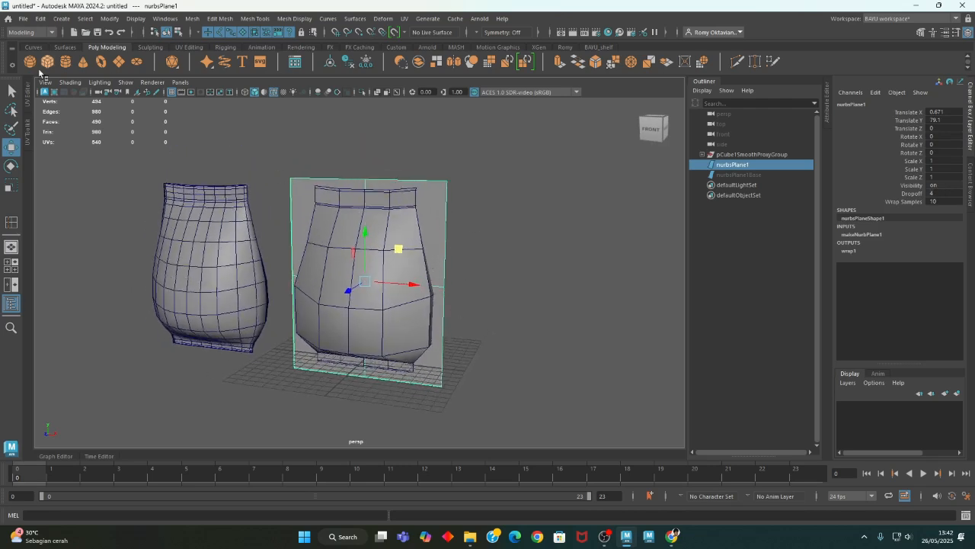
# Step: Create a NURBS circle from reset options, with normal axis Y and radius 3
pyautogui.click(61, 23)
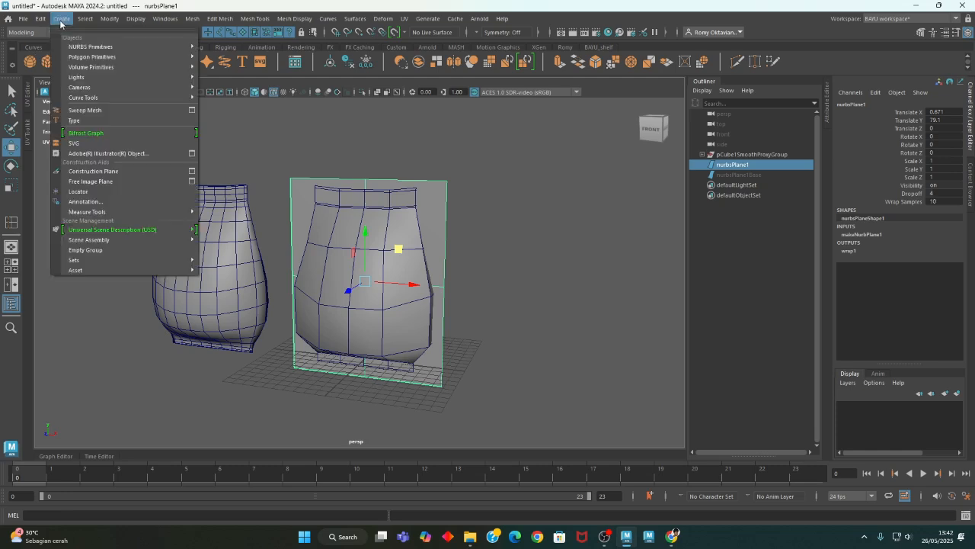
pyautogui.moveTo(134, 47)
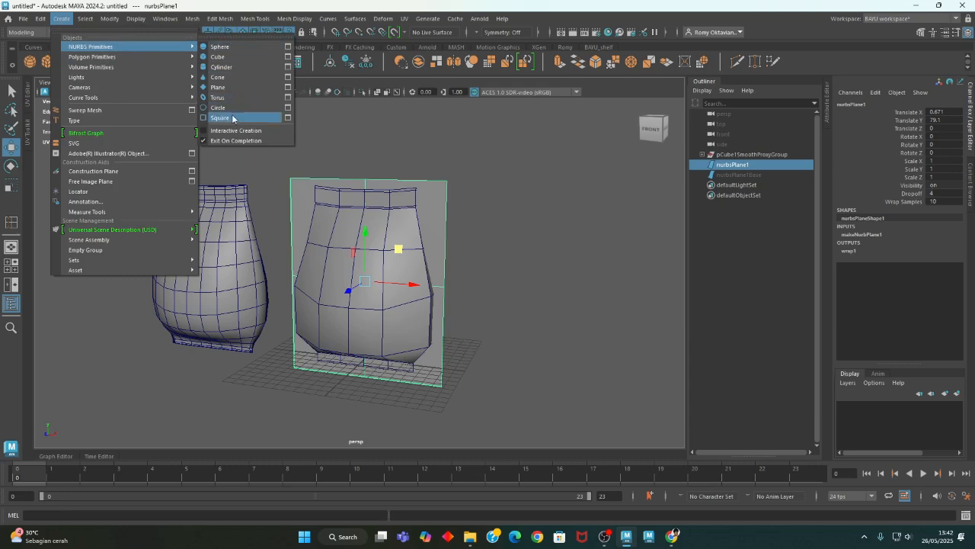
pyautogui.click(289, 107)
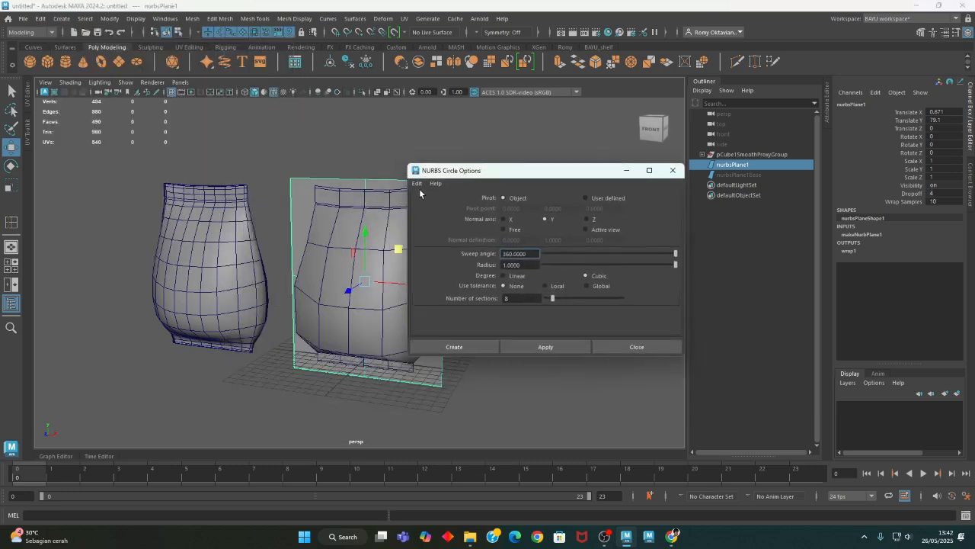
pyautogui.click(418, 184)
pyautogui.click(423, 204)
pyautogui.doubleClick(528, 264)
pyautogui.write('3')
pyautogui.press('Return')
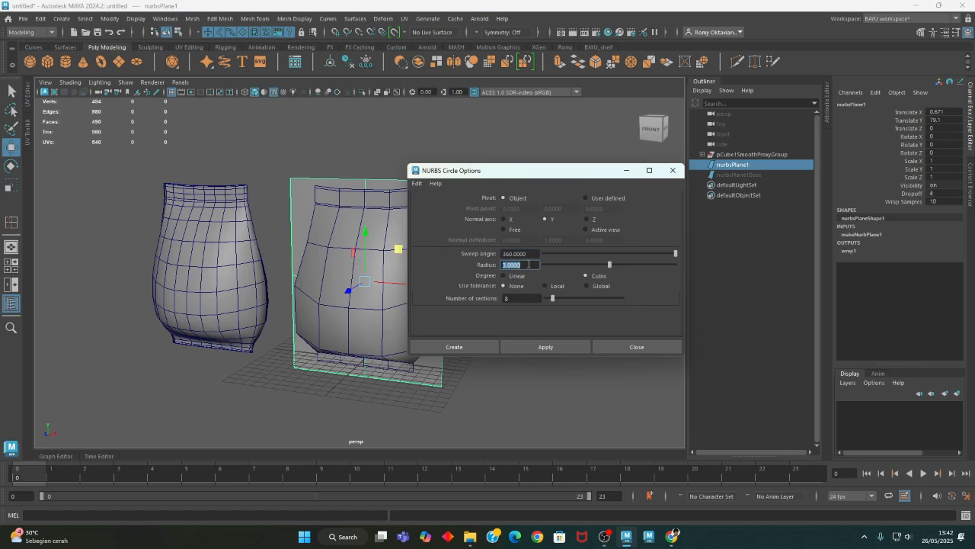
pyautogui.click(472, 348)
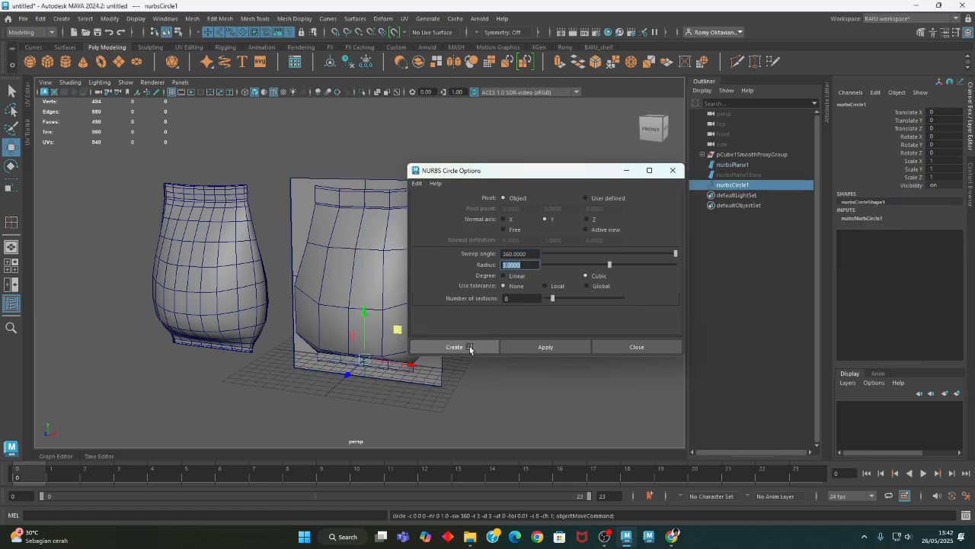
# Step: Move the circle along X to the plane's lower-right corner, at about Translate X 77.4
pyautogui.moveTo(372, 409)
pyautogui.keyDown('alt'); pyautogui.mouseDown()
pyautogui.moveTo(374, 388)
pyautogui.moveTo(386, 405)
pyautogui.mouseUp(); pyautogui.keyUp('alt')
pyautogui.moveTo(425, 357); pyautogui.dragTo(511, 369)
pyautogui.keyDown('alt'); pyautogui.moveTo(570, 395); pyautogui.dragTo(548, 420); pyautogui.keyUp('alt')
pyautogui.scroll(3, 503, 411)
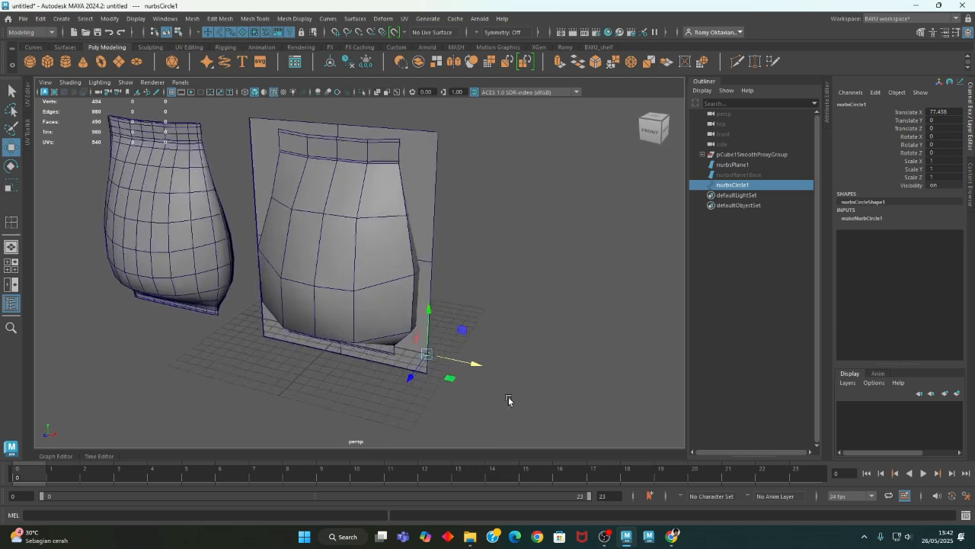
# Step: Enlarge the circle by raising the radius in its construction history, trying values such as 10 and 30
pyautogui.click(862, 218)
pyautogui.doubleClick(952, 276)
pyautogui.press('Return')
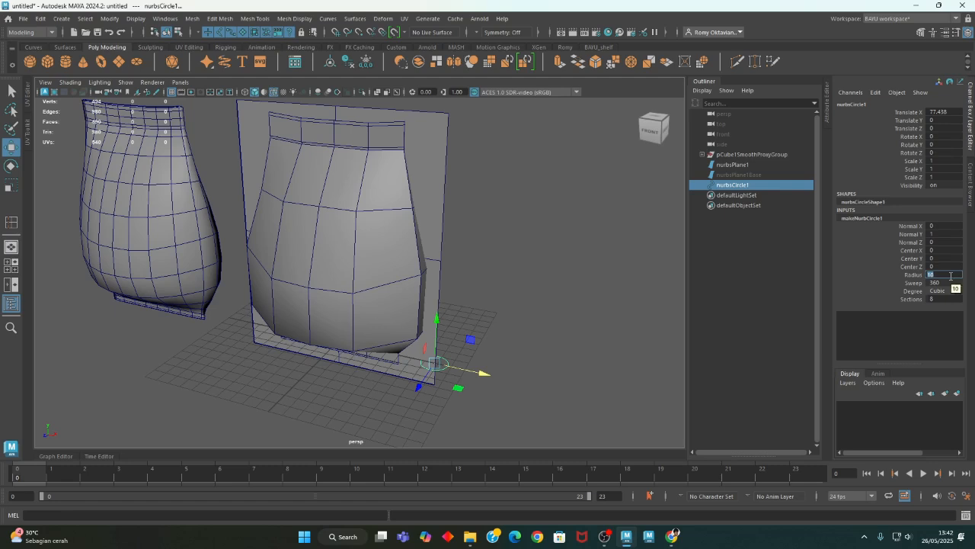
pyautogui.write('500')
pyautogui.press('Return')
pyautogui.write('30')
pyautogui.press('Return')
pyautogui.press('Return')
pyautogui.keyDown('alt'); pyautogui.moveTo(474, 305); pyautogui.dragTo(492, 368); pyautogui.keyUp('alt')
pyautogui.moveTo(447, 221); pyautogui.dragTo(406, 223, button='right')
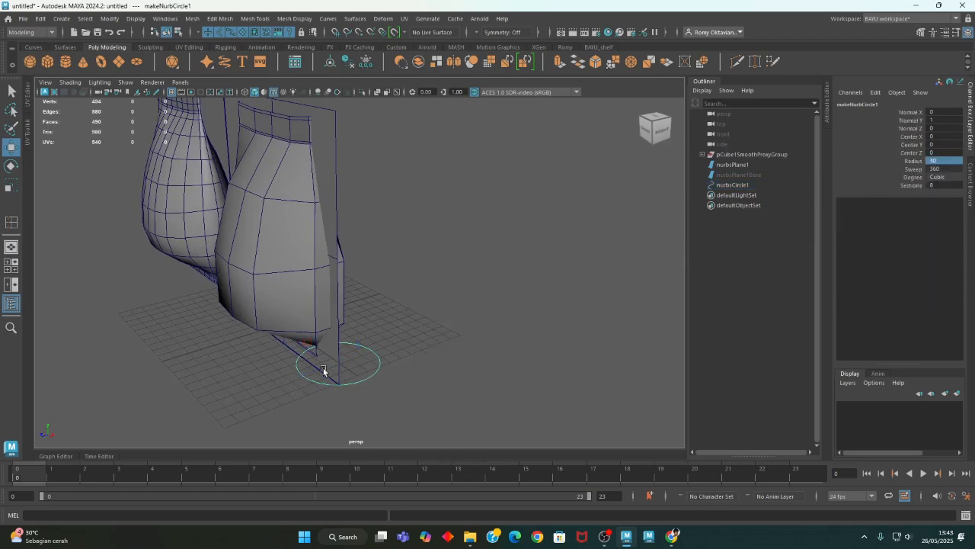
pyautogui.moveTo(426, 299); pyautogui.dragTo(478, 271, button='right')
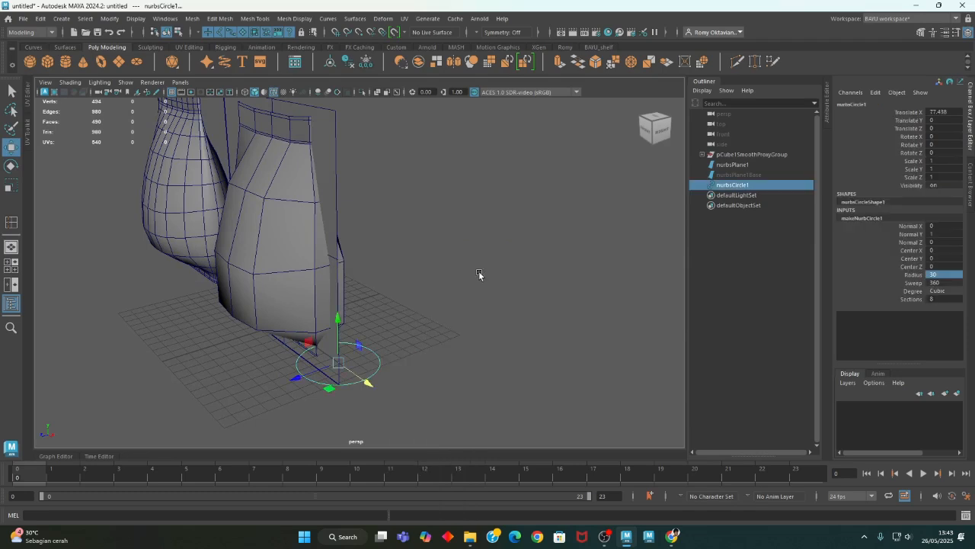
pyautogui.click(943, 274)
pyautogui.press('Return')
# Step: Show the circle's control vertices, select an outer one, and turn on Object X symmetry
pyautogui.keyDown('alt'); pyautogui.moveTo(489, 364); pyautogui.dragTo(457, 234); pyautogui.keyUp('alt')
pyautogui.moveTo(457, 229); pyautogui.dragTo(445, 234, button='right')
pyautogui.keyDown('alt'); pyautogui.moveTo(462, 382); pyautogui.dragTo(378, 409); pyautogui.keyUp('alt')
pyautogui.moveTo(259, 377); pyautogui.dragTo(387, 407)
pyautogui.keyDown('alt'); pyautogui.moveTo(332, 388); pyautogui.dragTo(448, 423); pyautogui.keyUp('alt')
pyautogui.click(476, 34)
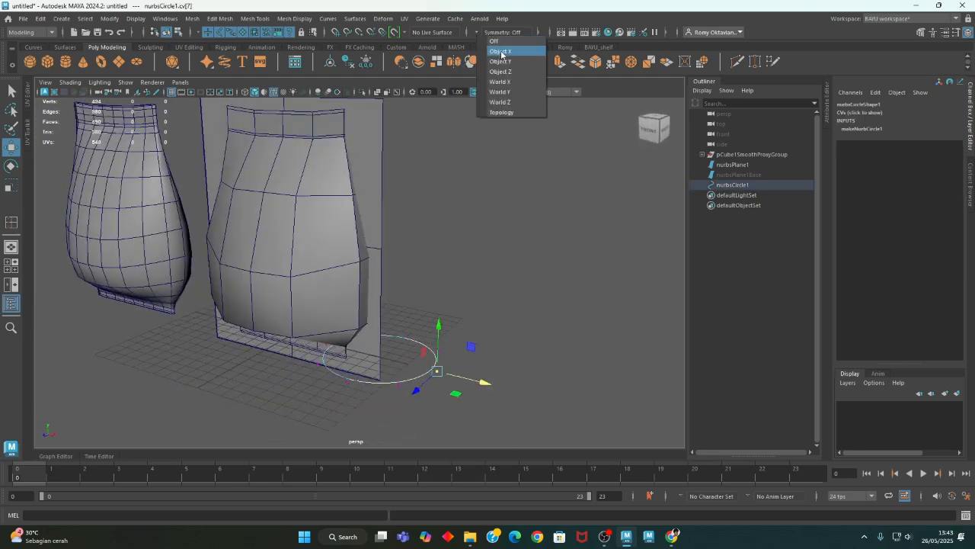
pyautogui.click(501, 51)
# Step: Reshape the circle by adjusting its control vertices with Object X symmetry, and return to object mode
pyautogui.moveTo(480, 383); pyautogui.dragTo(355, 434)
pyautogui.moveTo(391, 300); pyautogui.dragTo(280, 407)
pyautogui.moveTo(235, 345); pyautogui.dragTo(244, 342)
pyautogui.keyDown('alt'); pyautogui.moveTo(243, 342); pyautogui.dragTo(505, 385); pyautogui.keyUp('alt')
pyautogui.keyDown('alt'); pyautogui.moveTo(505, 386); pyautogui.dragTo(478, 369, button='middle'); pyautogui.keyUp('alt')
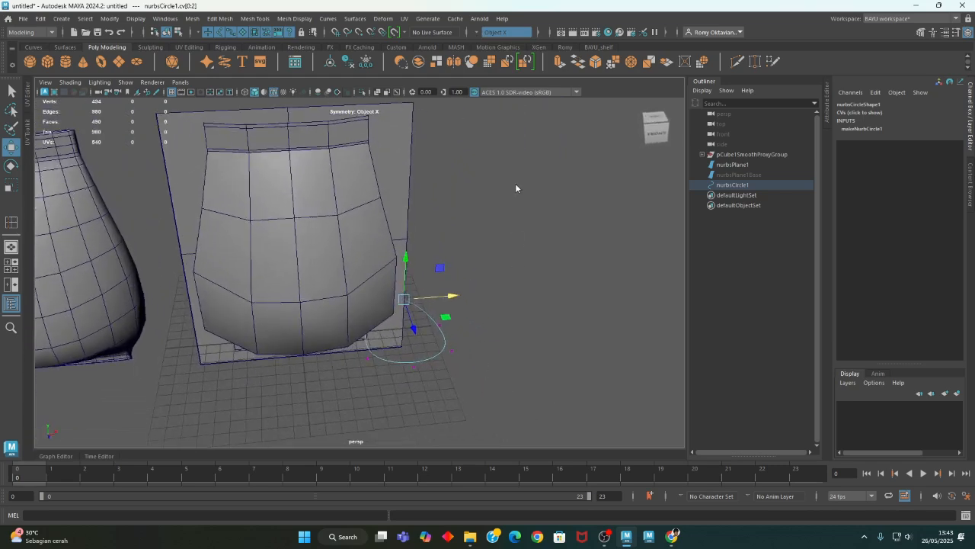
pyautogui.moveTo(516, 188); pyautogui.dragTo(551, 171, button='right')
# Step: Duplicate the circle and mirror the copy to the plane's lower-left corner with Translate X -77.438
pyautogui.keyDown('alt'); pyautogui.moveTo(528, 388); pyautogui.dragTo(398, 368); pyautogui.keyUp('alt')
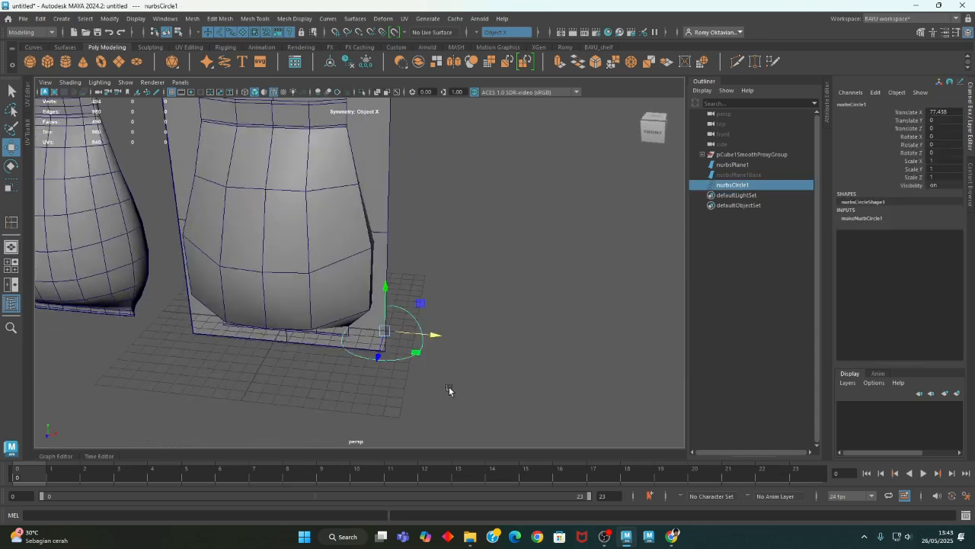
pyautogui.keyDown('alt'); pyautogui.moveTo(513, 203); pyautogui.dragTo(514, 283); pyautogui.keyUp('alt')
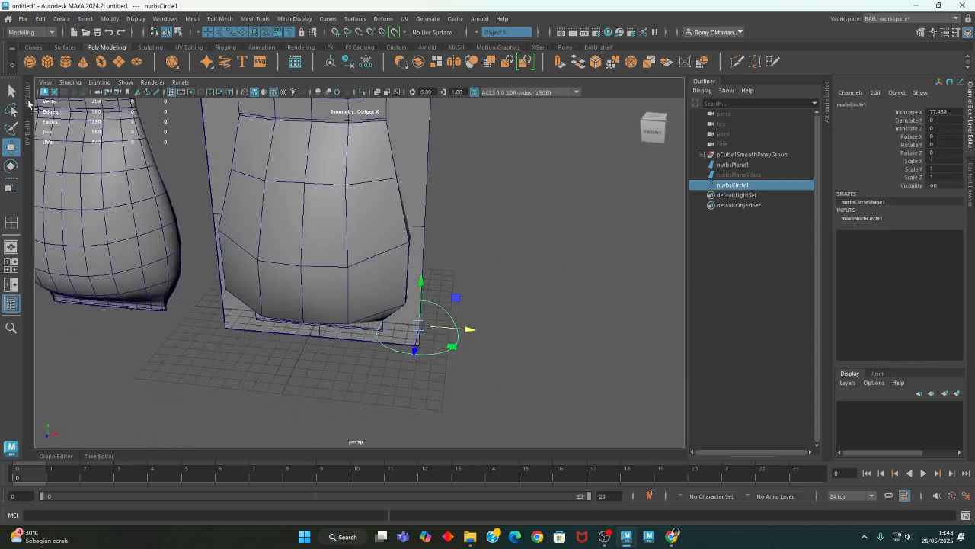
pyautogui.click(40, 18)
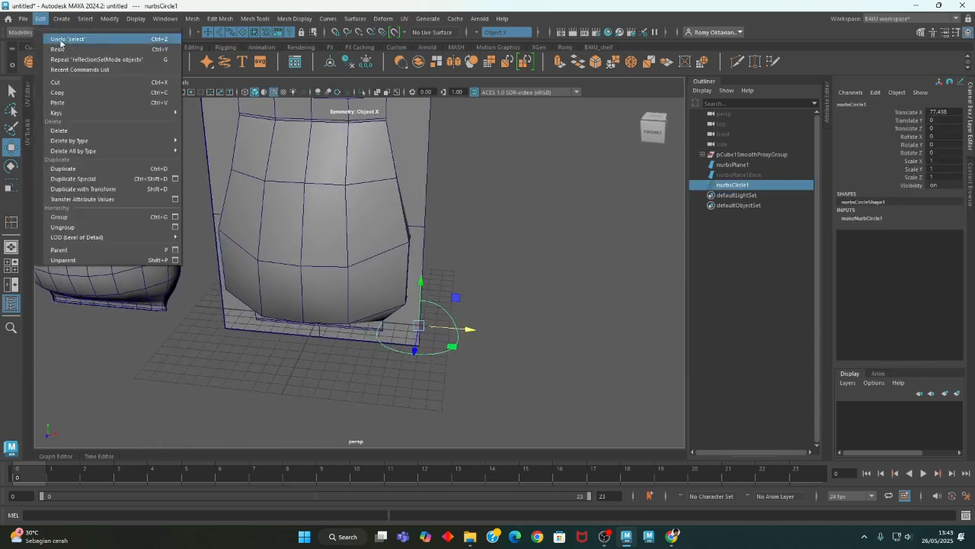
pyautogui.click(77, 169)
pyautogui.doubleClick(944, 112)
pyautogui.click(939, 112)
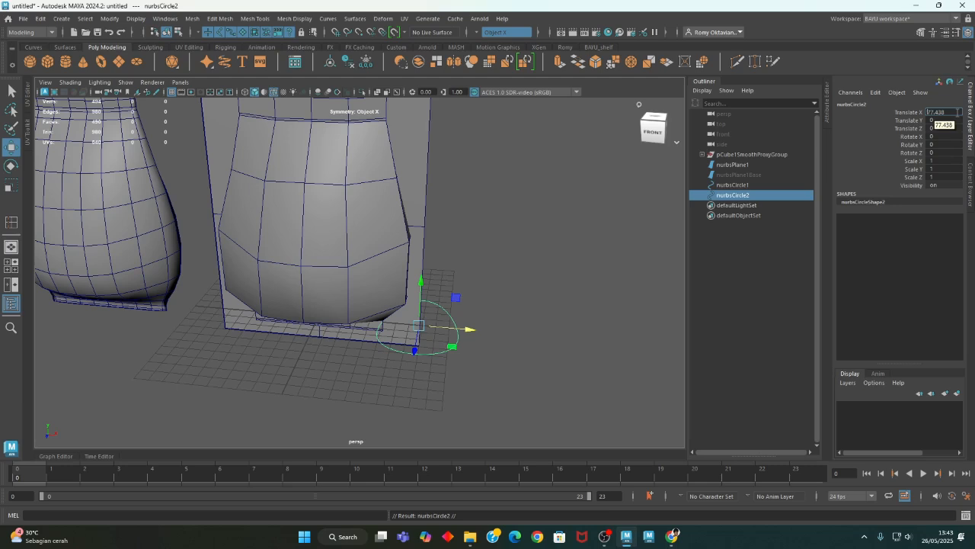
pyautogui.write('-')
pyautogui.press('Return')
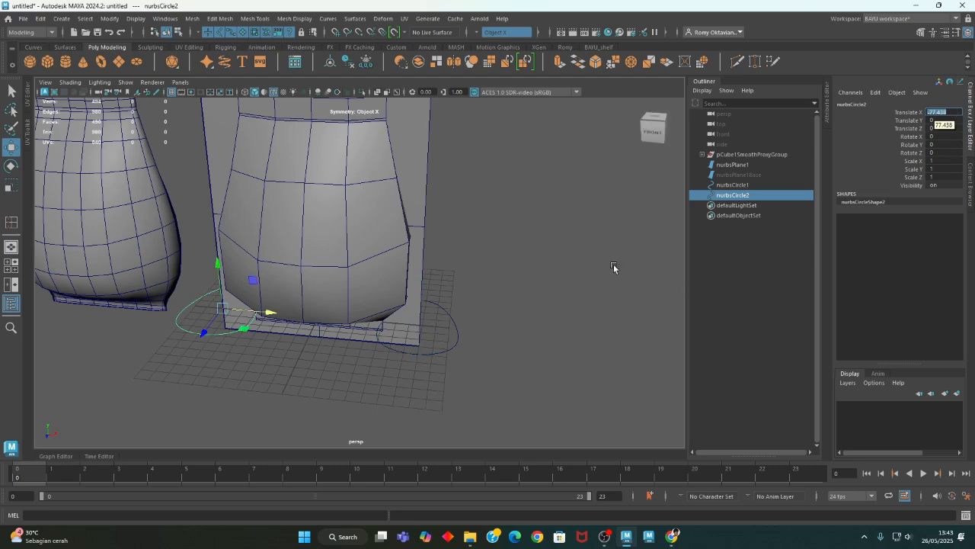
pyautogui.keyDown('alt'); pyautogui.moveTo(406, 265); pyautogui.dragTo(478, 311, button='middle'); pyautogui.keyUp('alt')
pyautogui.keyDown('alt'); pyautogui.moveTo(481, 314); pyautogui.dragTo(529, 313); pyautogui.keyUp('alt')
pyautogui.click(553, 310)
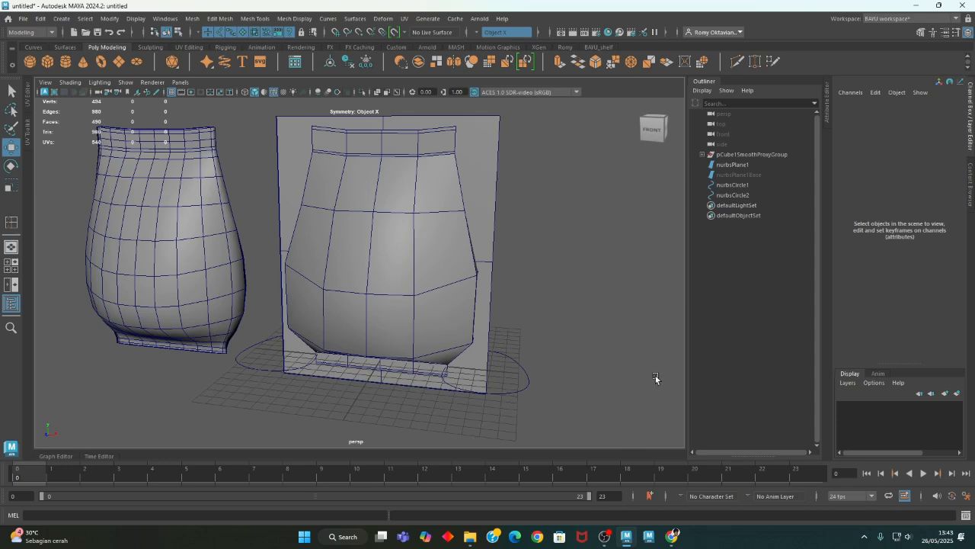
# Step: Create an upright NURBS circle with normal axis Z and radius 40
pyautogui.click(61, 19)
pyautogui.moveTo(79, 46)
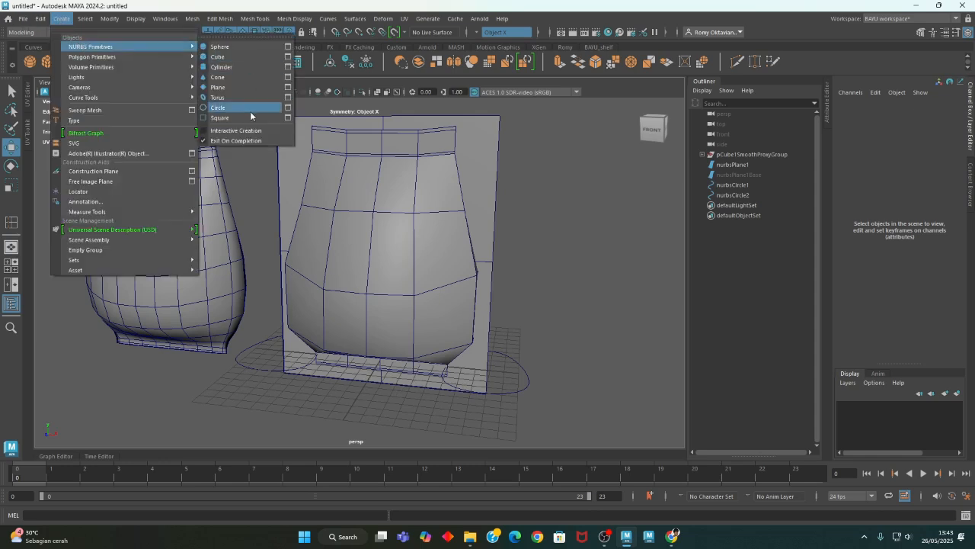
pyautogui.click(287, 107)
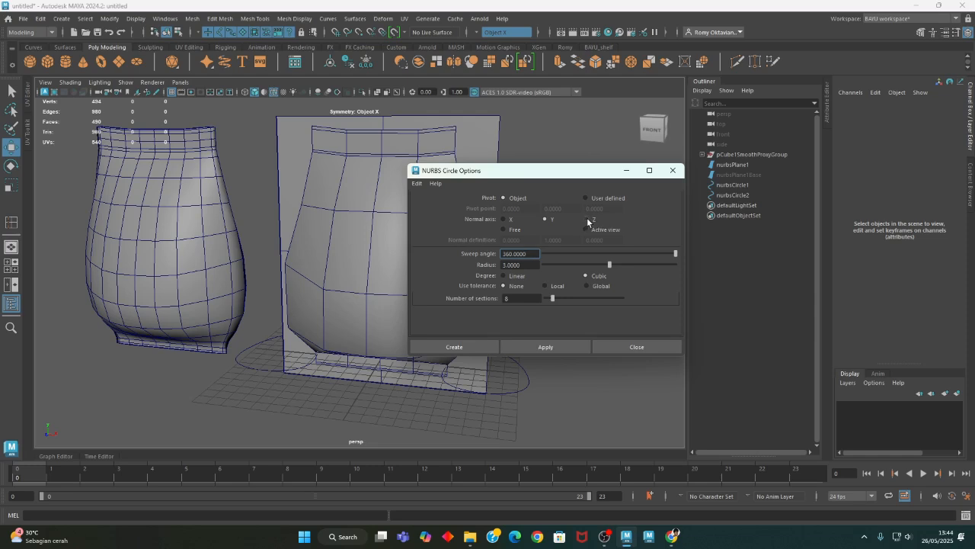
pyautogui.click(529, 264)
pyautogui.write('3')
pyautogui.write('0')
pyautogui.press('Return')
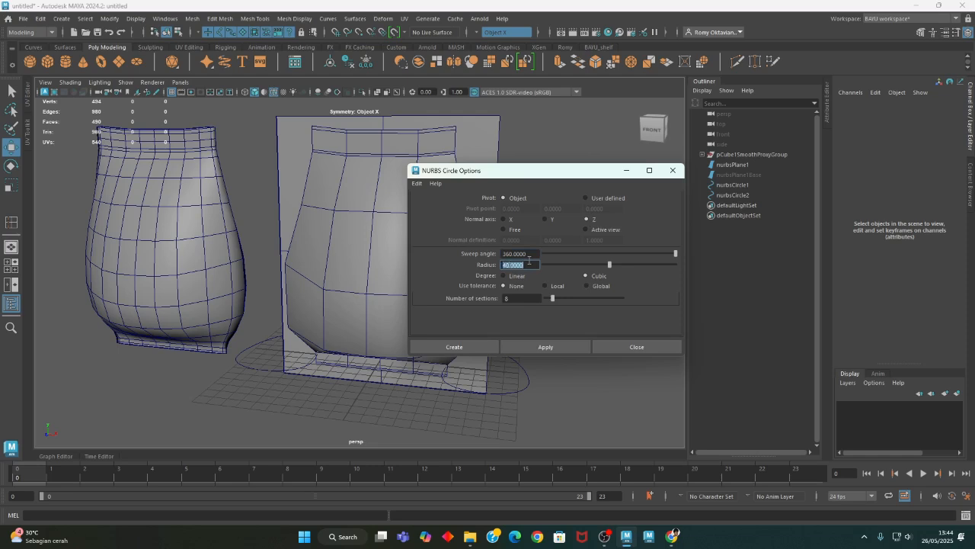
pyautogui.click(481, 345)
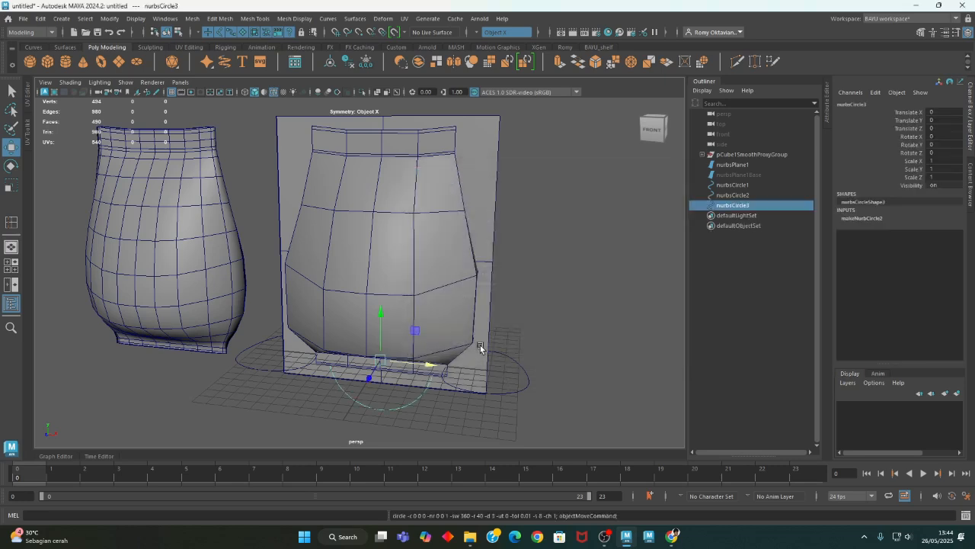
# Step: Move the upright circle to the plane's upper-right corner, at about Translate X 62.6 and Translate Y 162.8
pyautogui.keyDown('alt'); pyautogui.moveTo(378, 358); pyautogui.dragTo(426, 336); pyautogui.keyUp('alt')
pyautogui.keyDown('alt'); pyautogui.moveTo(457, 268); pyautogui.dragTo(401, 295, button='middle'); pyautogui.keyUp('alt')
pyautogui.moveTo(386, 350); pyautogui.dragTo(473, 124)
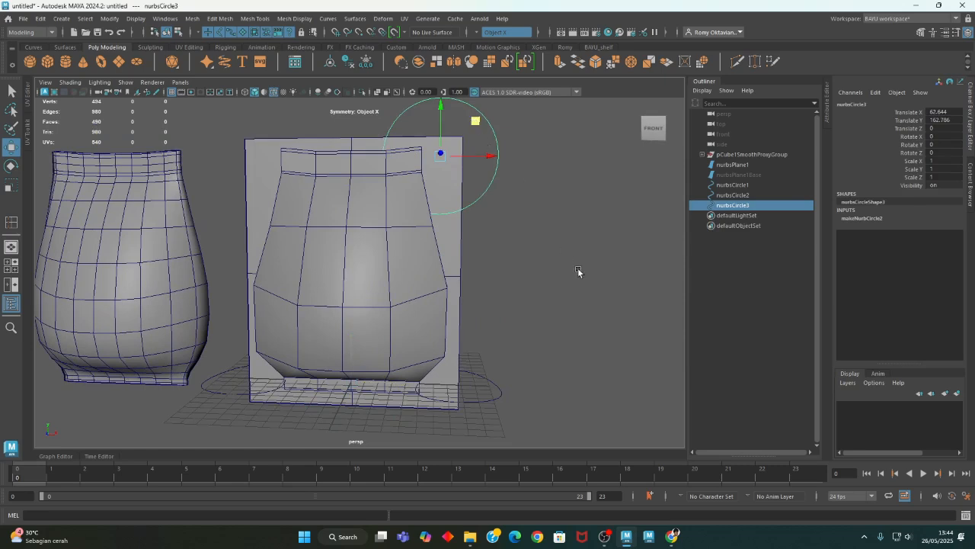
pyautogui.keyDown('alt'); pyautogui.moveTo(579, 272); pyautogui.dragTo(600, 305, button='middle'); pyautogui.keyUp('alt')
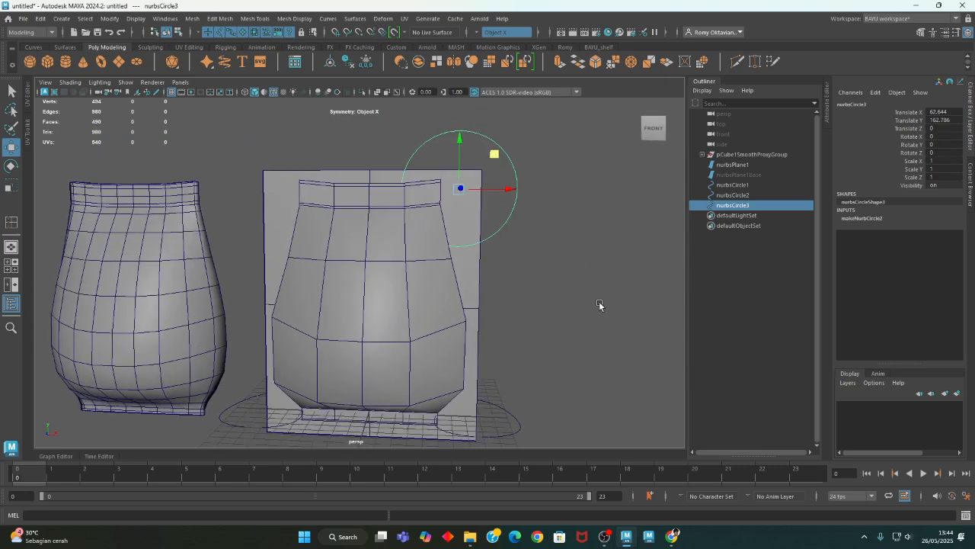
# Step: Duplicate the upright circle and mirror the copy to the plane's upper-left corner with Translate X -62.644
pyautogui.click(41, 18)
pyautogui.click(72, 169)
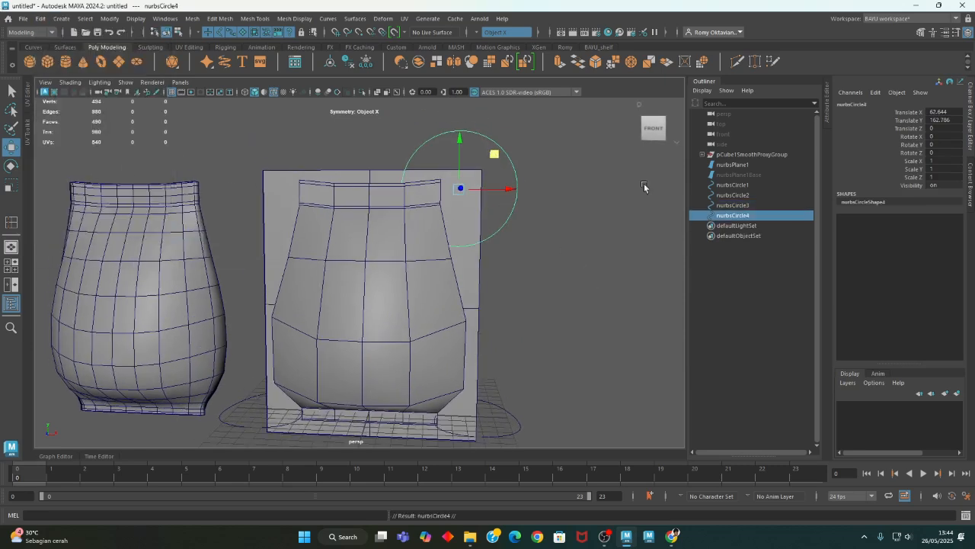
pyautogui.click(955, 111)
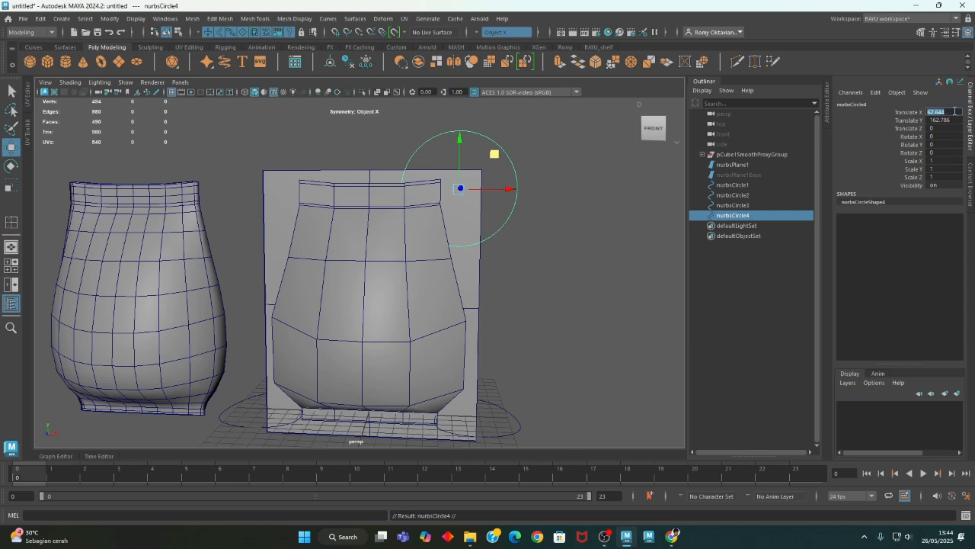
pyautogui.press('Left')
pyautogui.write('-')
pyautogui.press('Return')
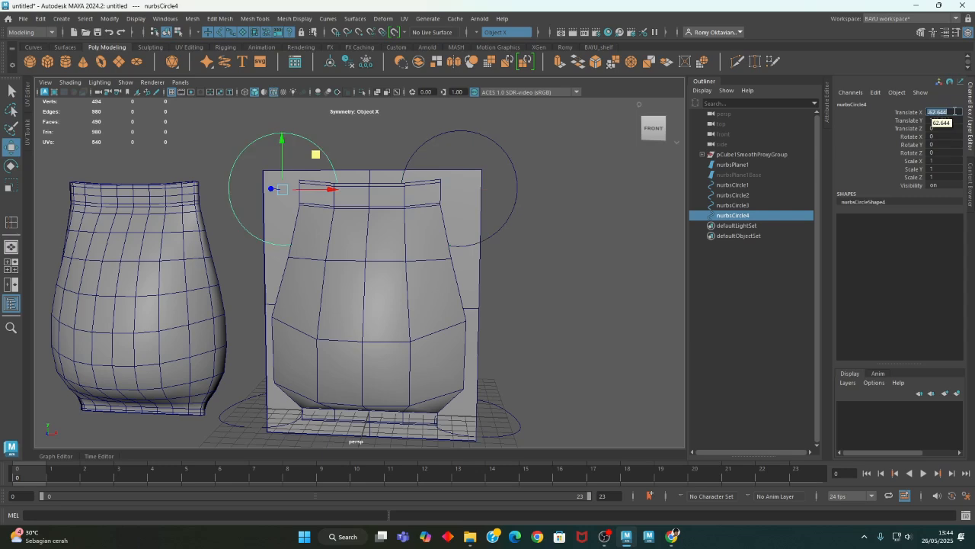
pyautogui.keyDown('alt'); pyautogui.moveTo(609, 233); pyautogui.dragTo(547, 358); pyautogui.keyUp('alt')
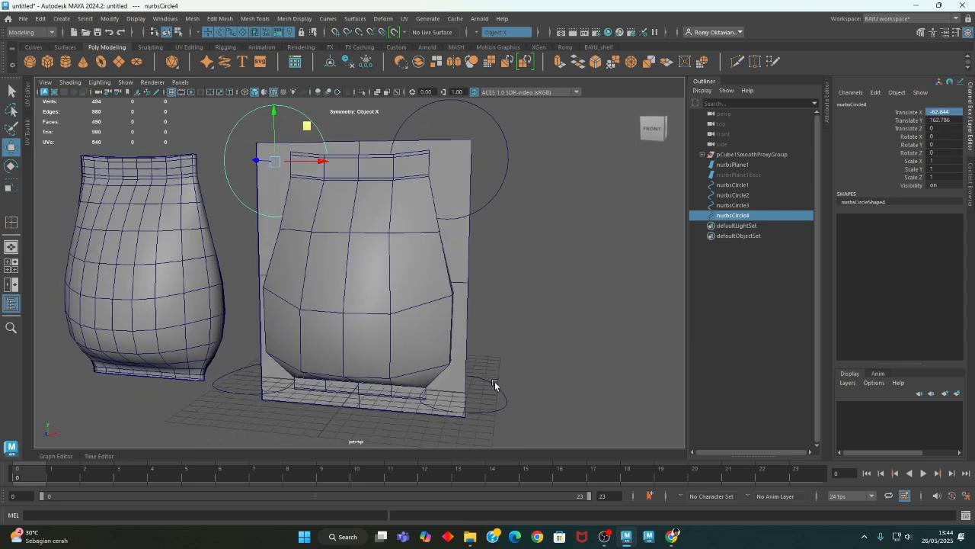
pyautogui.click(501, 299)
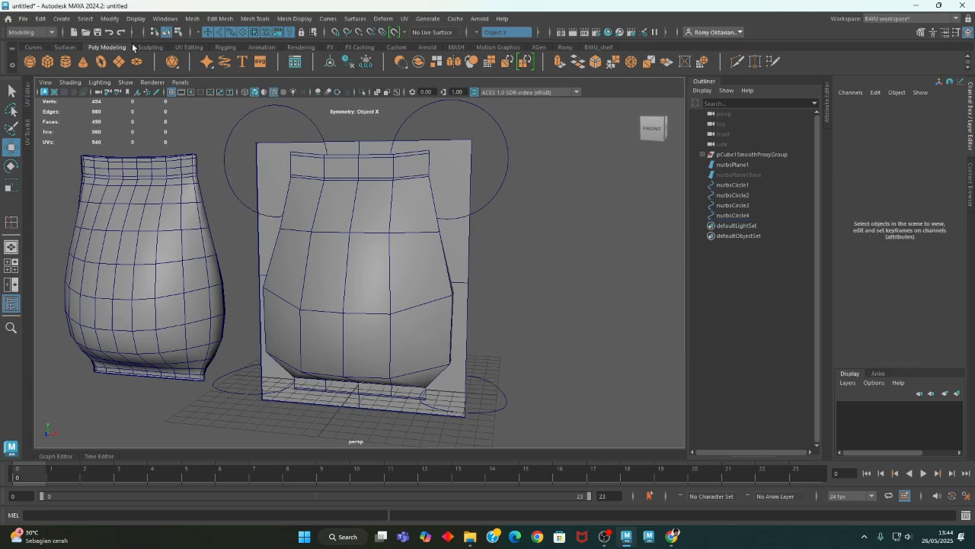
# Step: Create a horizontal NURBS circle with normal axis Y and raise it to the plane's middle, at about Translate Y 83
pyautogui.click(61, 18)
pyautogui.moveTo(144, 69)
pyautogui.moveTo(144, 45)
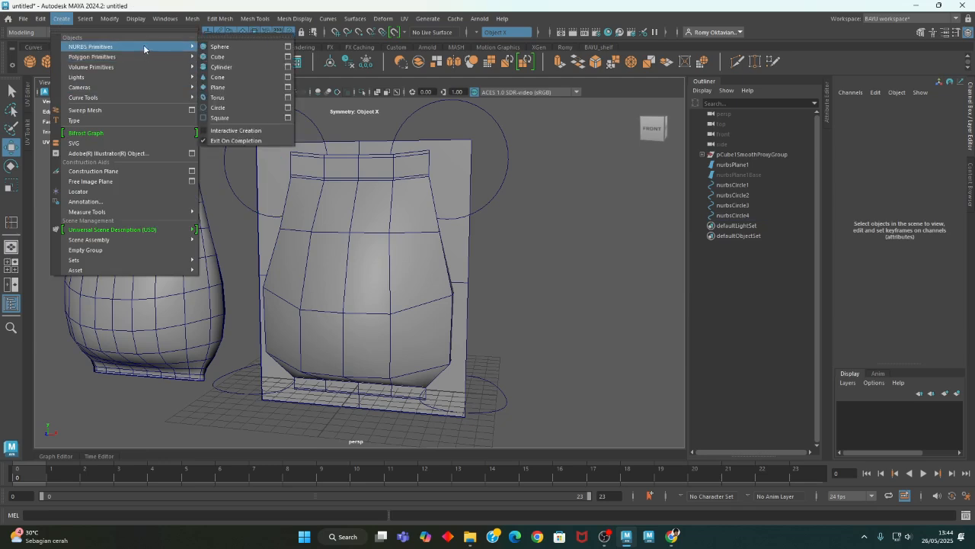
pyautogui.click(288, 110)
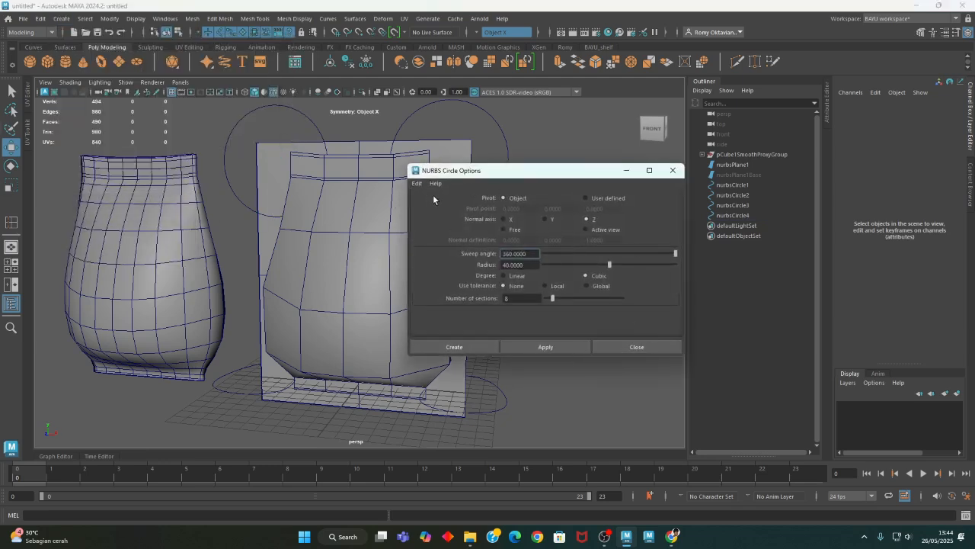
pyautogui.click(479, 346)
pyautogui.moveTo(356, 365); pyautogui.dragTo(358, 252)
pyautogui.keyDown('alt'); pyautogui.moveTo(440, 357); pyautogui.dragTo(585, 355); pyautogui.keyUp('alt')
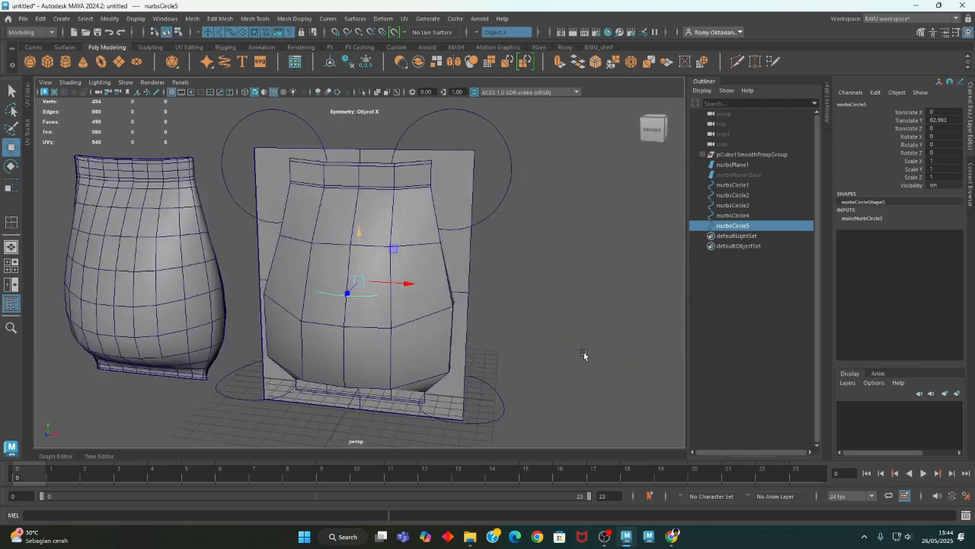
# Step: Set the middle circle's radius to 50
pyautogui.click(871, 221)
pyautogui.doubleClick(948, 275)
pyautogui.write('50')
pyautogui.press('Return')
pyautogui.moveTo(574, 365)
pyautogui.keyDown('alt'); pyautogui.mouseDown()
pyautogui.moveTo(496, 383)
pyautogui.moveTo(568, 367)
pyautogui.mouseUp(); pyautogui.keyUp('alt')
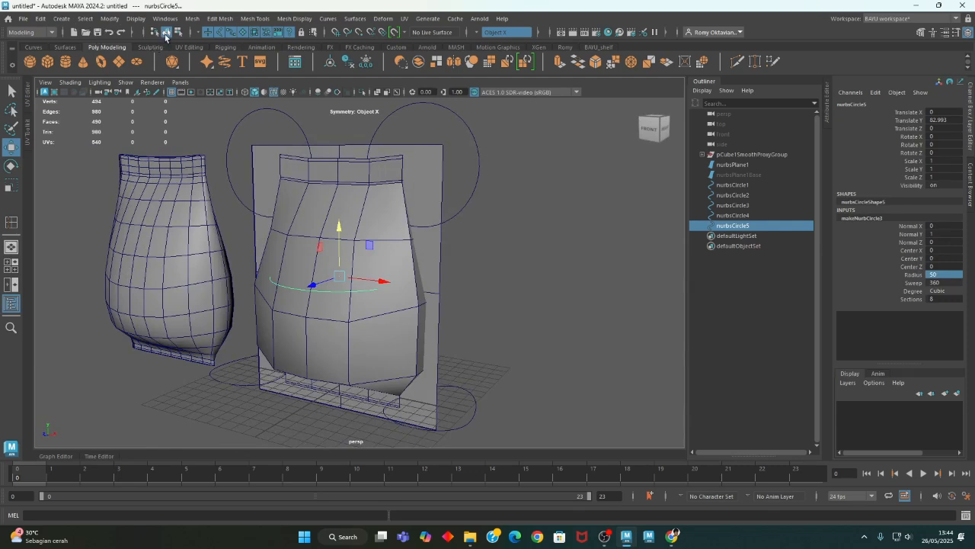
# Step: Widen the middle circle beyond the plane's side edges by moving its control vertices symmetrically
pyautogui.click(531, 268)
pyautogui.keyDown('alt'); pyautogui.moveTo(531, 268); pyautogui.dragTo(566, 303); pyautogui.keyUp('alt')
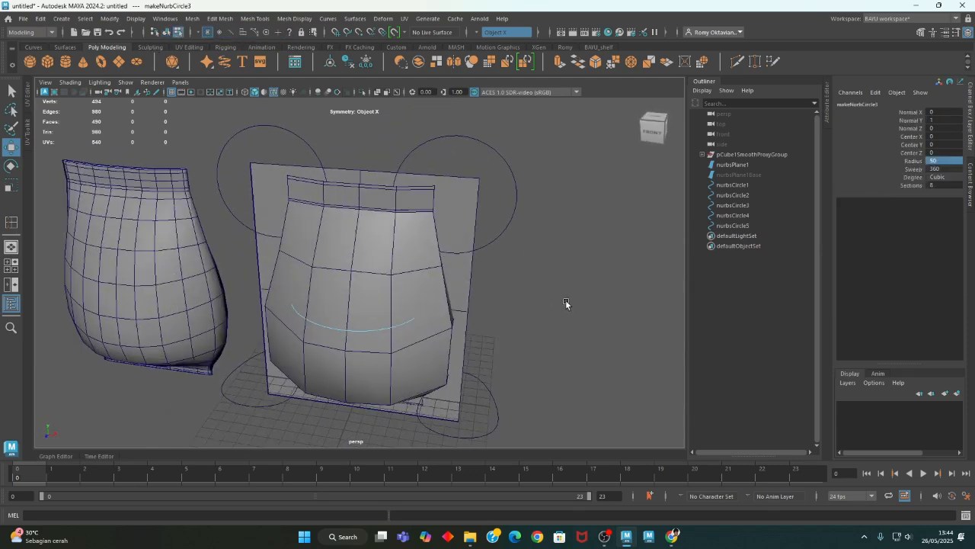
pyautogui.rightClick(569, 244)
pyautogui.click(530, 245)
pyautogui.keyDown('alt'); pyautogui.moveTo(530, 247); pyautogui.dragTo(425, 340); pyautogui.keyUp('alt')
pyautogui.press('4')
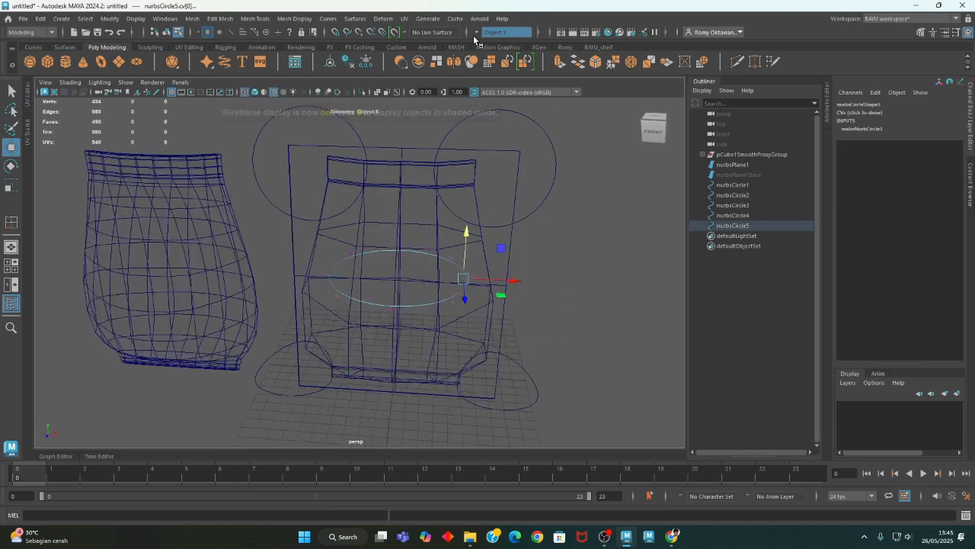
pyautogui.moveTo(516, 281); pyautogui.dragTo(279, 386)
pyautogui.moveTo(388, 236); pyautogui.dragTo(394, 284)
pyautogui.moveTo(414, 359)
pyautogui.keyDown('alt'); pyautogui.mouseDown()
pyautogui.moveTo(420, 320)
pyautogui.moveTo(588, 387)
pyautogui.moveTo(535, 347)
pyautogui.mouseUp(); pyautogui.keyUp('alt')
pyautogui.press('5')
pyautogui.moveTo(543, 174); pyautogui.dragTo(579, 157, button='right')
pyautogui.click(537, 228)
pyautogui.moveTo(381, 331)
pyautogui.keyDown('alt'); pyautogui.mouseDown()
pyautogui.moveTo(453, 377)
pyautogui.moveTo(539, 351)
pyautogui.moveTo(509, 360)
pyautogui.mouseUp(); pyautogui.keyUp('alt')
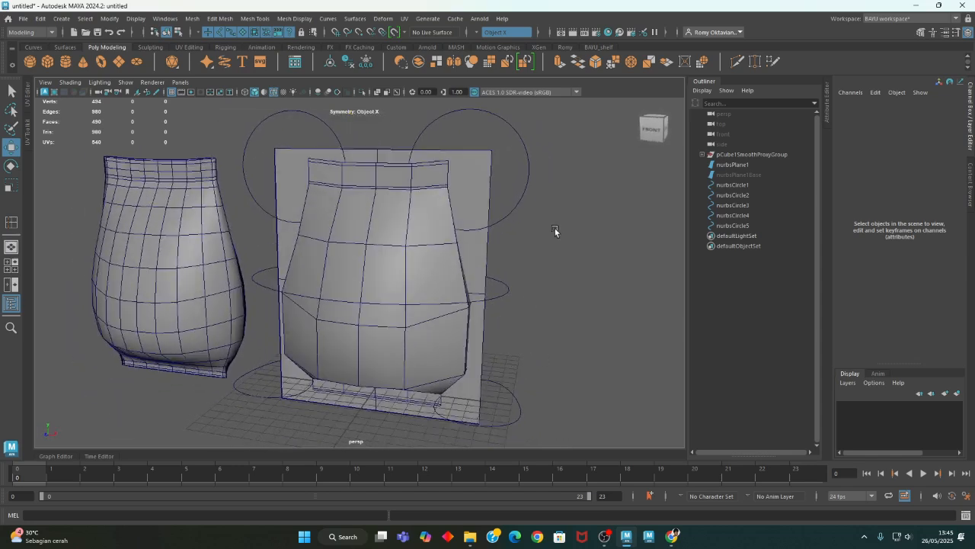
# Step: Set the wireframe color of all five NURBS circles to yellow
pyautogui.click(521, 208)
pyautogui.keyDown('alt'); pyautogui.moveTo(535, 231); pyautogui.dragTo(252, 180); pyautogui.keyUp('alt')
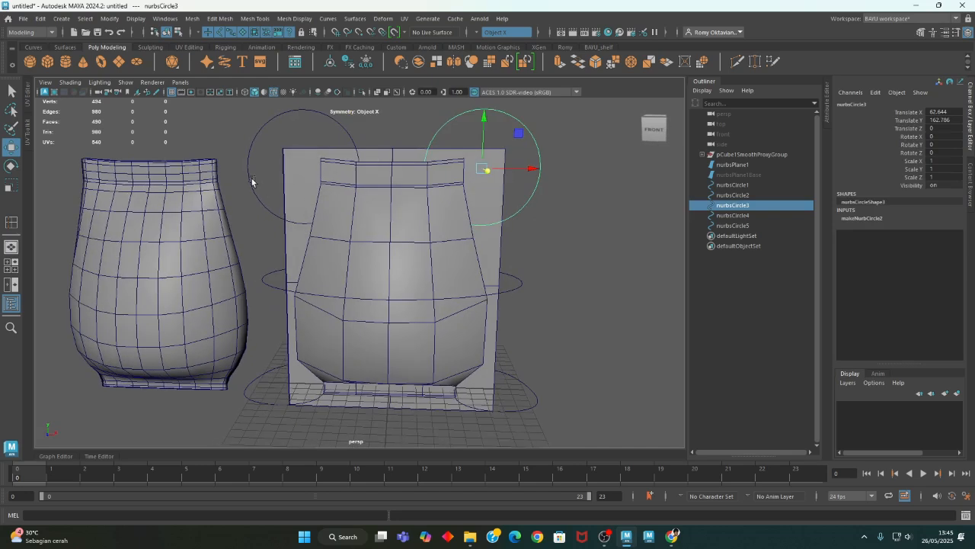
pyautogui.keyDown('shift'); pyautogui.click(250, 187); pyautogui.keyUp('shift')
pyautogui.keyDown('shift'); pyautogui.click(276, 276); pyautogui.keyUp('shift')
pyautogui.keyDown('shift'); pyautogui.click(272, 388); pyautogui.keyUp('shift')
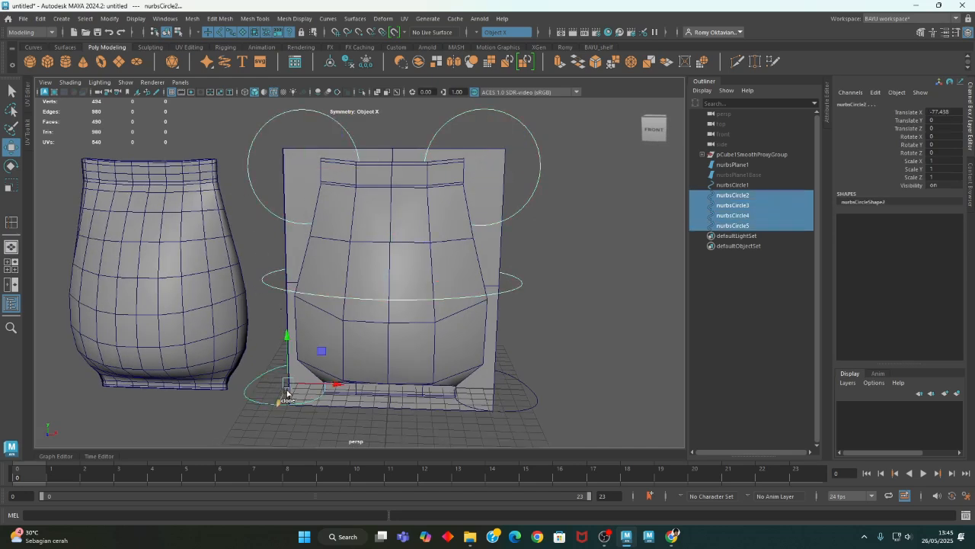
pyautogui.keyDown('shift'); pyautogui.click(533, 400); pyautogui.keyUp('shift')
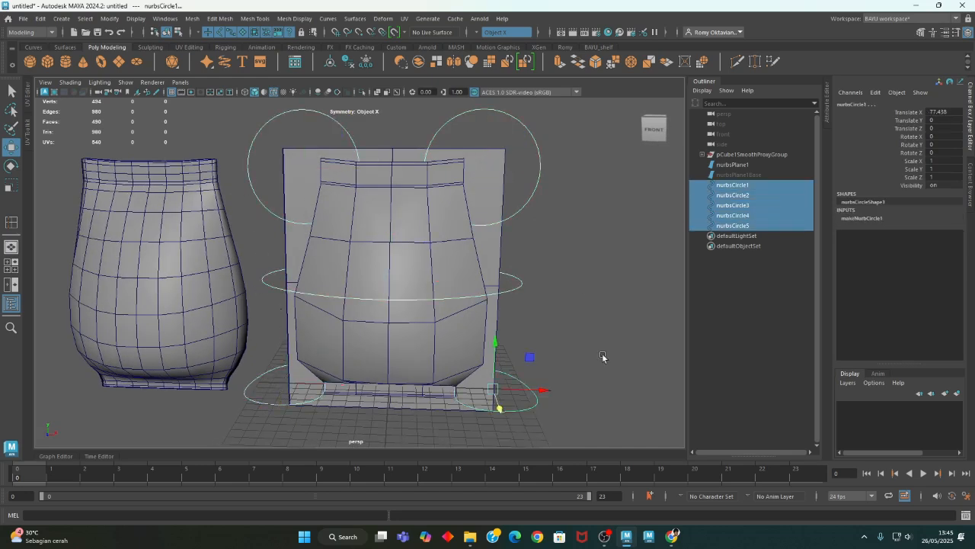
pyautogui.click(135, 18)
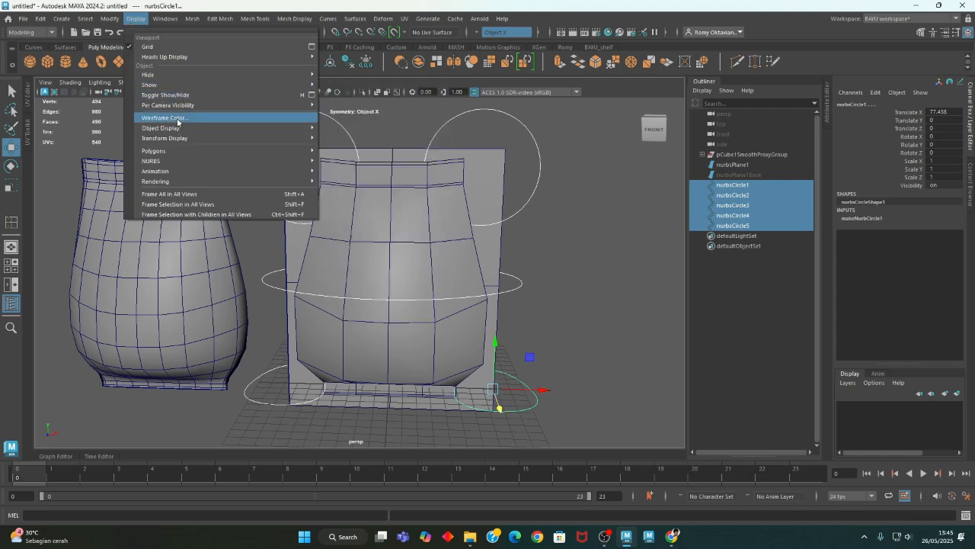
pyautogui.click(165, 117)
pyautogui.click(81, 143)
pyautogui.click(60, 160)
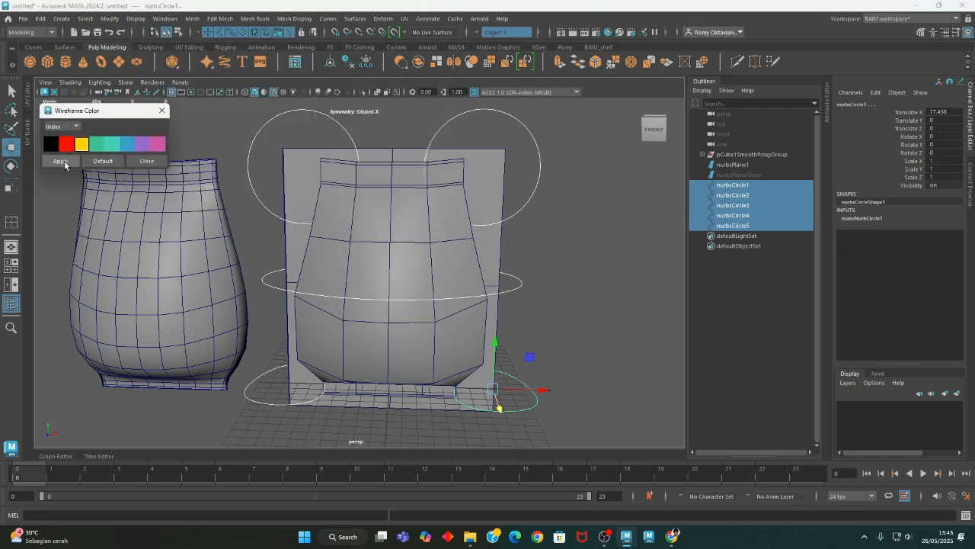
pyautogui.click(233, 121)
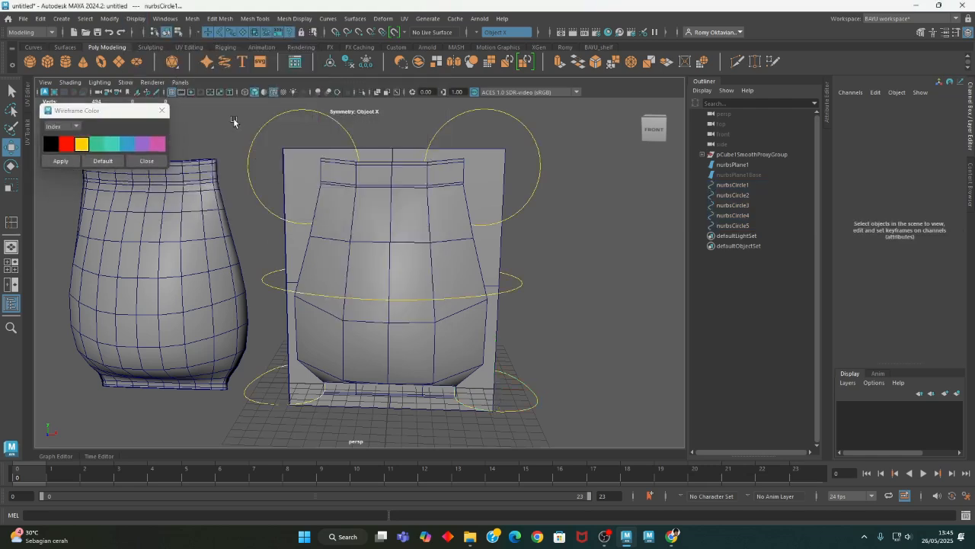
# Step: Set the wireframe color of both pouch meshes to black
pyautogui.click(350, 259)
pyautogui.keyDown('shift'); pyautogui.click(180, 247); pyautogui.keyUp('shift')
pyautogui.click(51, 147)
pyautogui.click(54, 161)
pyautogui.click(48, 202)
pyautogui.keyDown('alt'); pyautogui.moveTo(370, 270); pyautogui.dragTo(354, 294, button='middle'); pyautogui.keyUp('alt')
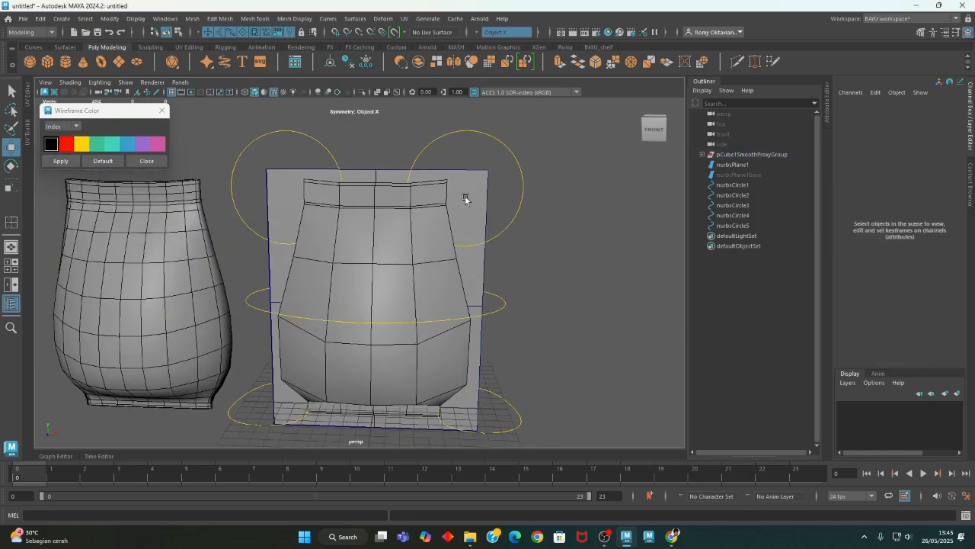
pyautogui.keyDown('alt'); pyautogui.moveTo(416, 267); pyautogui.dragTo(465, 247, button='middle'); pyautogui.keyUp('alt')
pyautogui.click(147, 161)
pyautogui.keyDown('alt'); pyautogui.moveTo(566, 240); pyautogui.dragTo(537, 298); pyautogui.keyUp('alt')
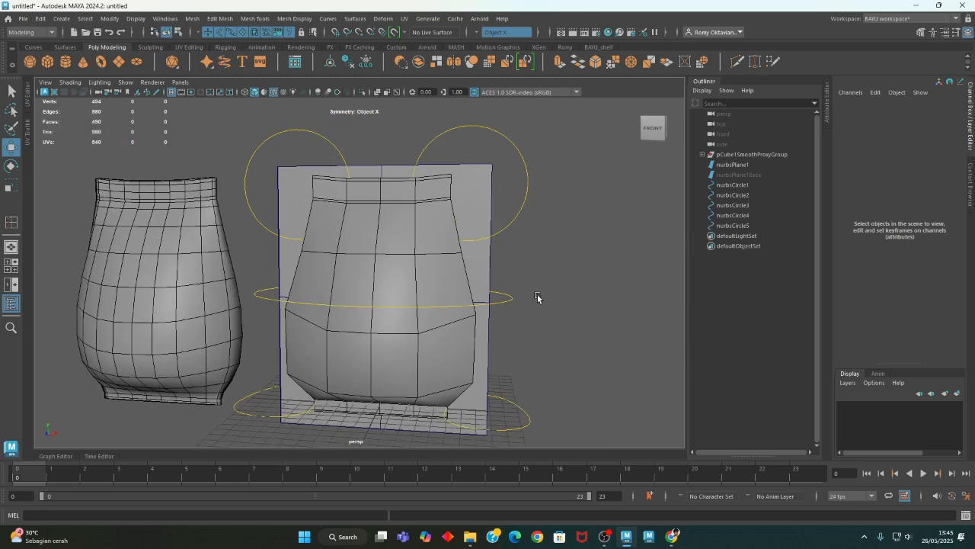
# Step: Put the low-poly pouch on a new display layer and hide that layer
pyautogui.click(480, 197)
pyautogui.keyDown('alt'); pyautogui.moveTo(528, 279); pyautogui.dragTo(506, 297, button='middle'); pyautogui.keyUp('alt')
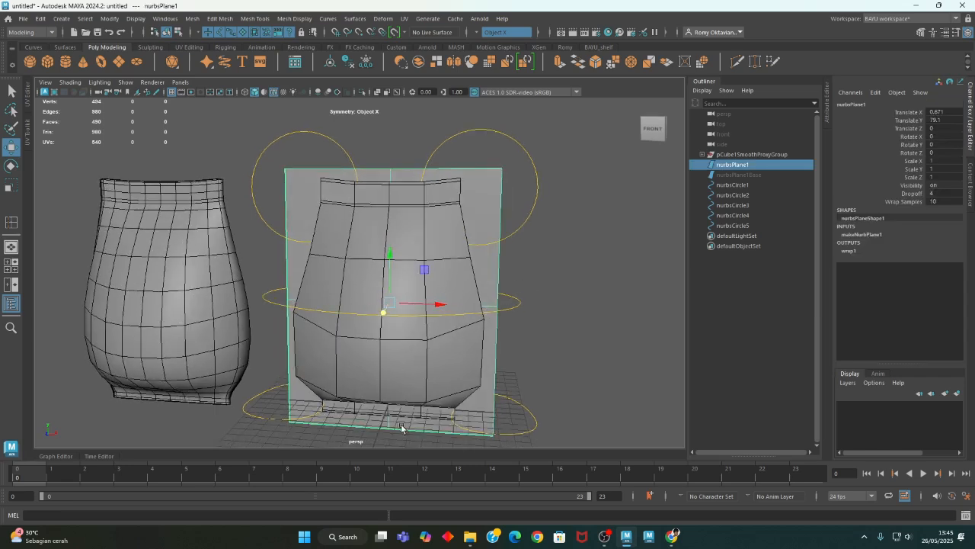
pyautogui.click(588, 321)
pyautogui.click(429, 357)
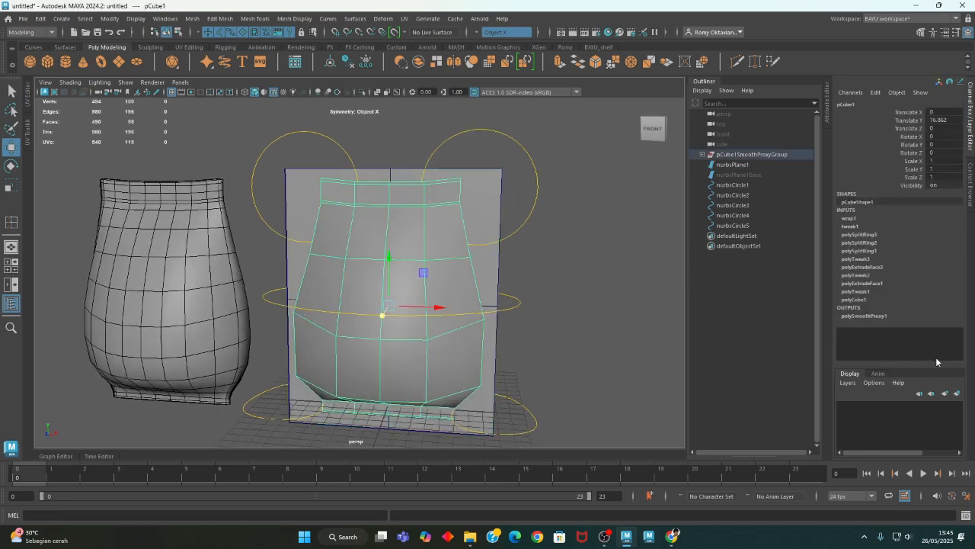
pyautogui.click(958, 394)
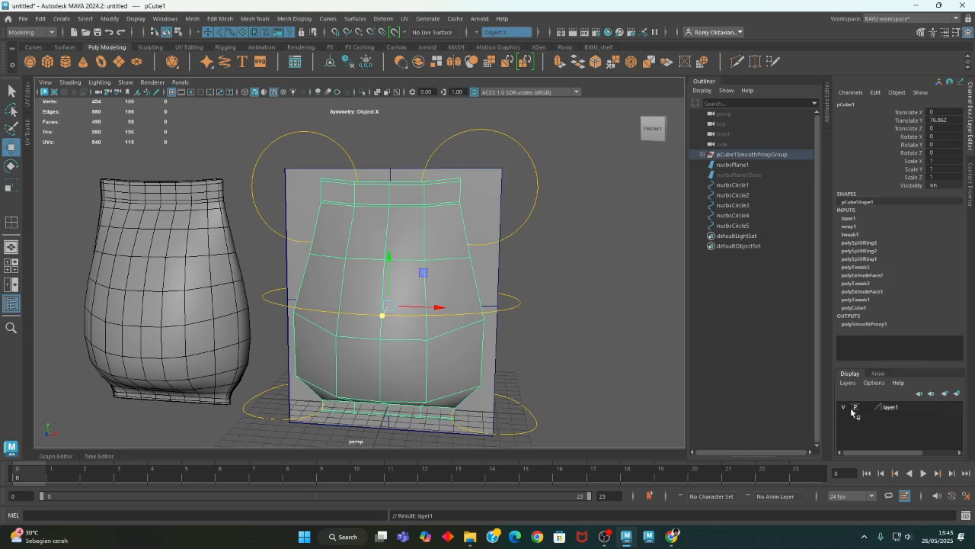
pyautogui.click(843, 408)
pyautogui.click(638, 348)
pyautogui.keyDown('alt'); pyautogui.moveTo(493, 276); pyautogui.dragTo(394, 257); pyautogui.keyUp('alt')
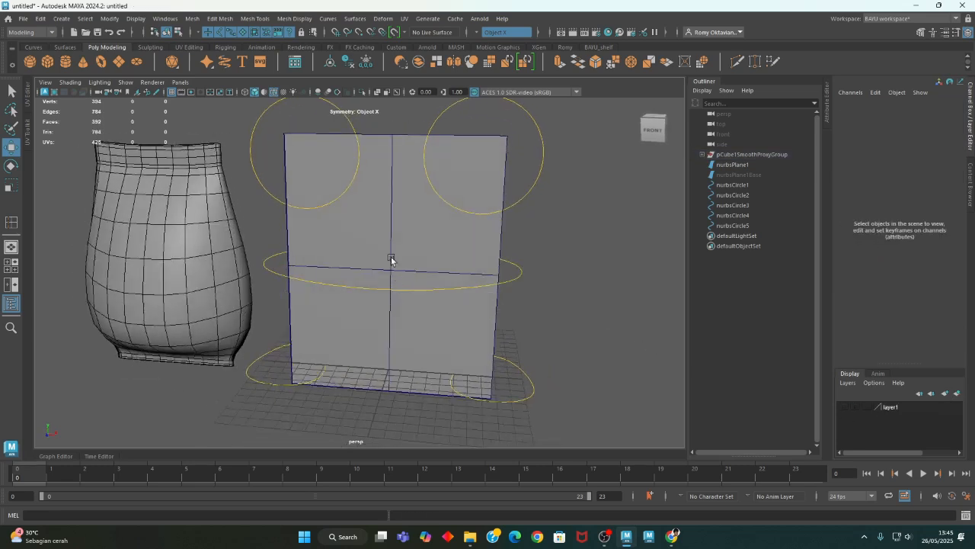
# Step: Turn symmetry off and create a cluster from the four control vertices at the NURBS plane's lower-right corner
pyautogui.click(390, 249)
pyautogui.keyDown('alt'); pyautogui.moveTo(497, 248); pyautogui.dragTo(553, 305); pyautogui.keyUp('alt')
pyautogui.moveTo(621, 181); pyautogui.dragTo(553, 187, button='right')
pyautogui.keyDown('alt'); pyautogui.moveTo(579, 374); pyautogui.dragTo(387, 390); pyautogui.keyUp('alt')
pyautogui.keyDown('alt'); pyautogui.moveTo(435, 420); pyautogui.dragTo(471, 392); pyautogui.keyUp('alt')
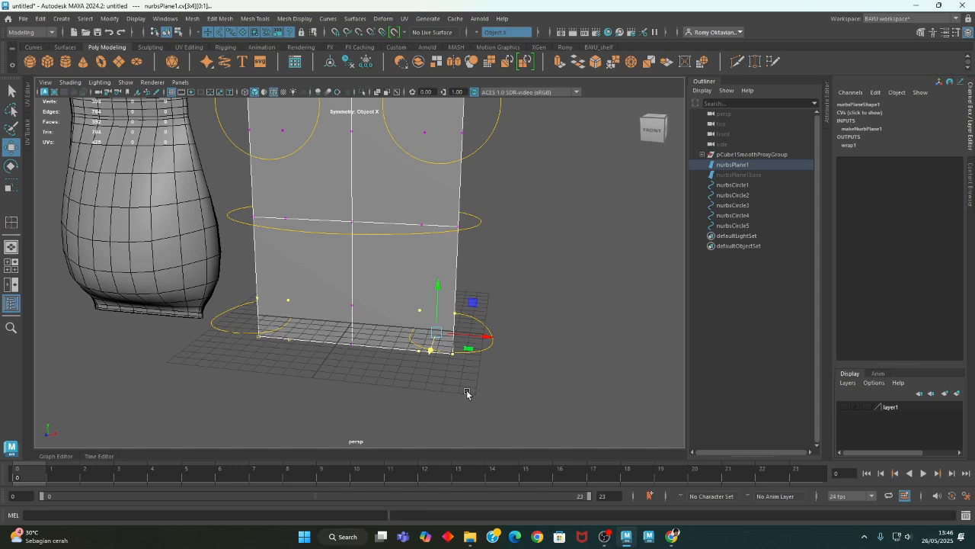
pyautogui.click(481, 33)
pyautogui.click(495, 39)
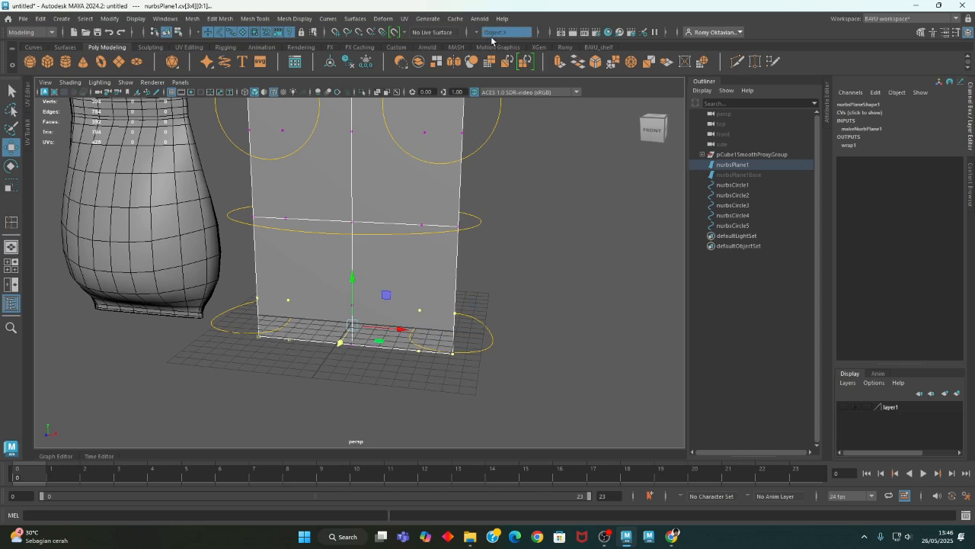
pyautogui.click(583, 333)
pyautogui.moveTo(544, 280); pyautogui.dragTo(387, 392)
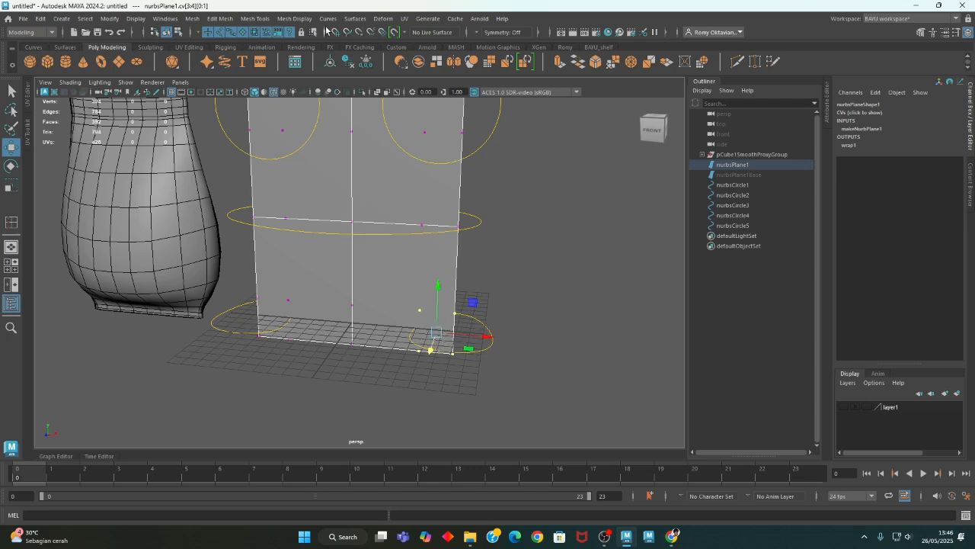
pyautogui.click(383, 18)
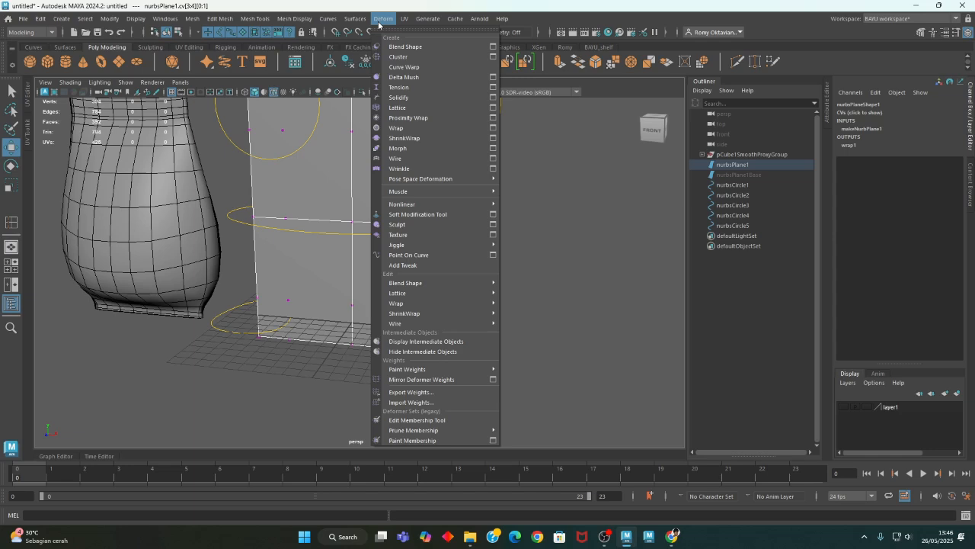
pyautogui.click(396, 57)
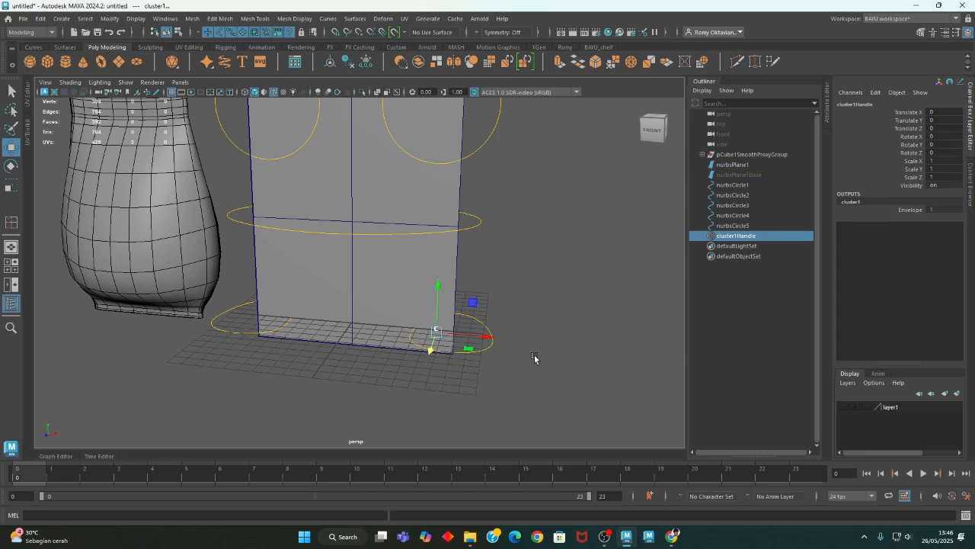
# Step: Parent the lower-right corner's cluster to the lower-right circle
pyautogui.keyDown('shift'); pyautogui.click(488, 351); pyautogui.keyUp('shift')
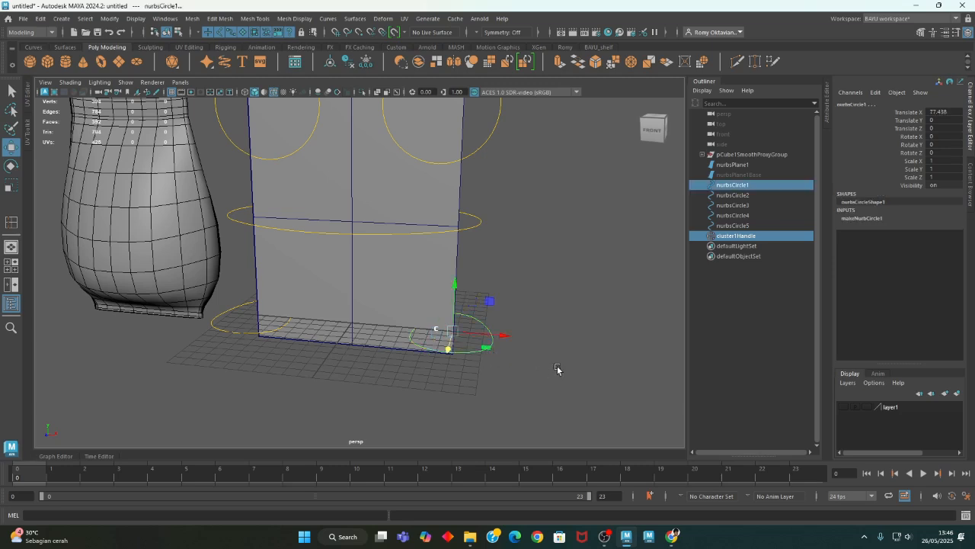
pyautogui.press('p')
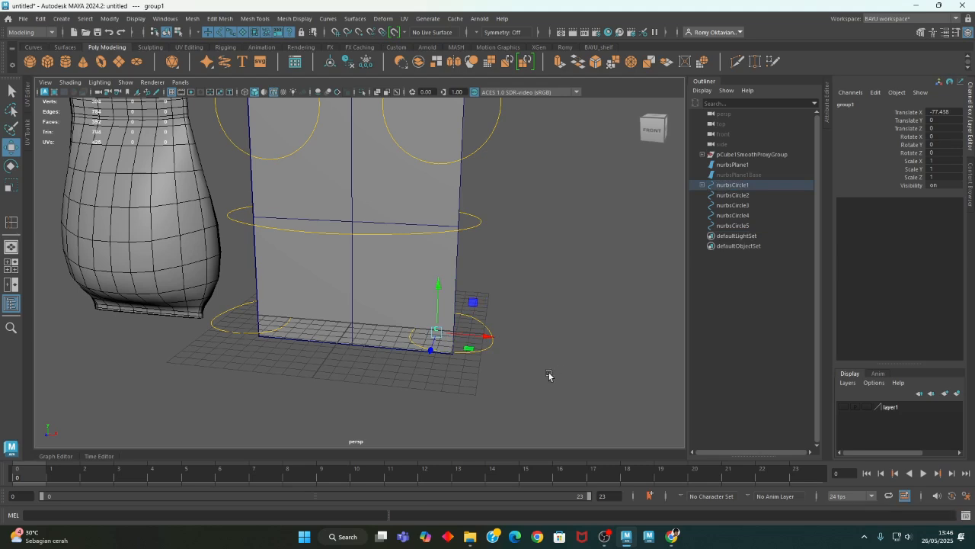
pyautogui.click(545, 374)
pyautogui.keyDown('alt'); pyautogui.moveTo(426, 362); pyautogui.dragTo(448, 355, button='middle'); pyautogui.keyUp('alt')
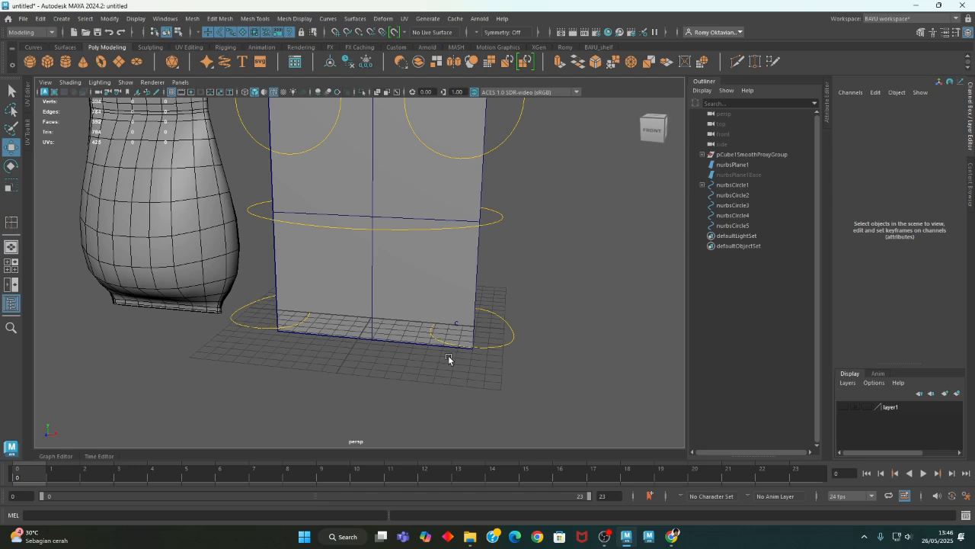
# Step: Test the lower-right circle by moving it to deform the plane's corner, and undo the moves
pyautogui.moveTo(513, 329); pyautogui.dragTo(532, 363)
pyautogui.moveTo(513, 287); pyautogui.dragTo(532, 219)
pyautogui.hotkey('ctrl', 'z')
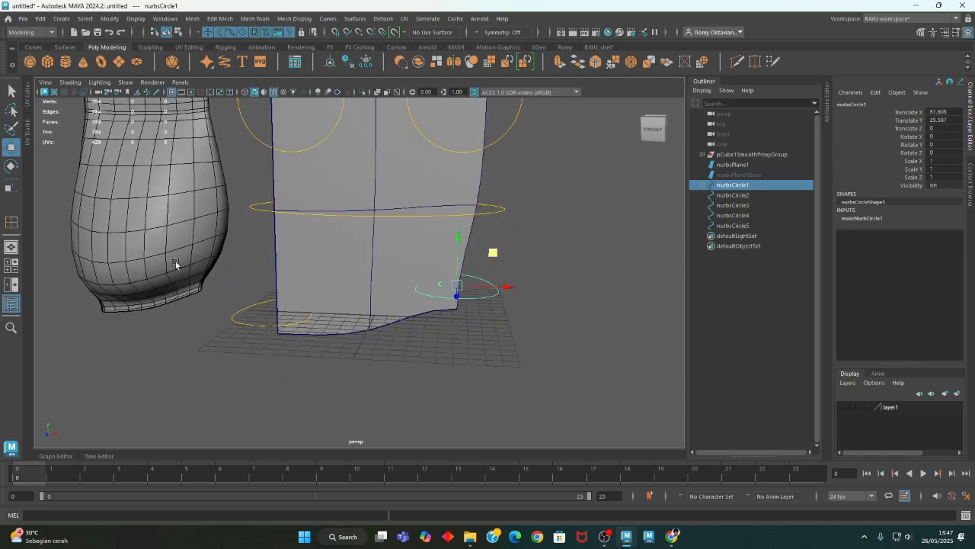
pyautogui.hotkey('ctrl', 'z')
pyautogui.hotkey('ctrl', 'z')
# Step: Create a cluster from the control vertices at the plane's lower-left corner and parent it to the lower-left circle
pyautogui.click(383, 319)
pyautogui.moveTo(341, 360)
pyautogui.keyDown('alt'); pyautogui.mouseDown()
pyautogui.moveTo(370, 356)
pyautogui.moveTo(345, 373)
pyautogui.moveTo(354, 370)
pyautogui.mouseUp(); pyautogui.keyUp('alt')
pyautogui.moveTo(356, 255); pyautogui.dragTo(325, 256, button='right')
pyautogui.moveTo(280, 267); pyautogui.dragTo(358, 412)
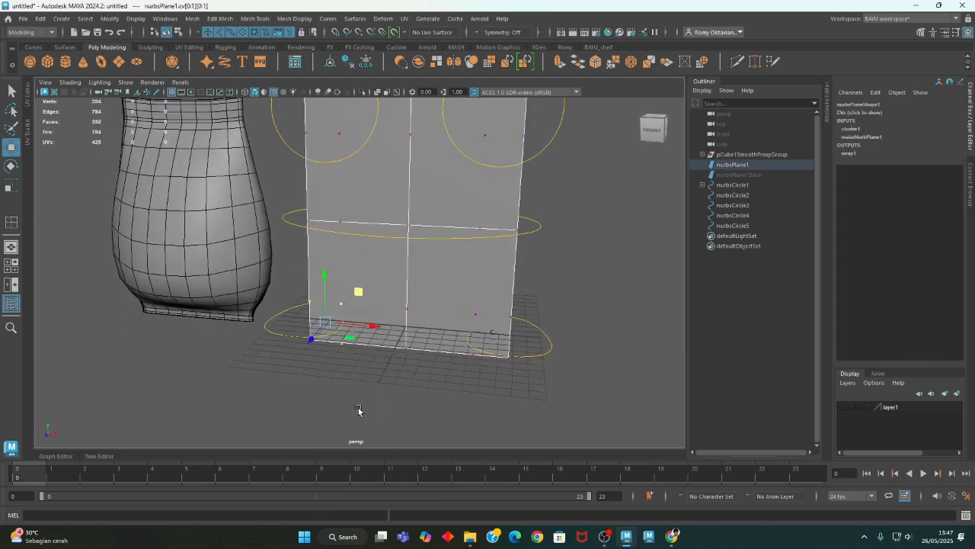
pyautogui.click(384, 19)
pyautogui.click(403, 57)
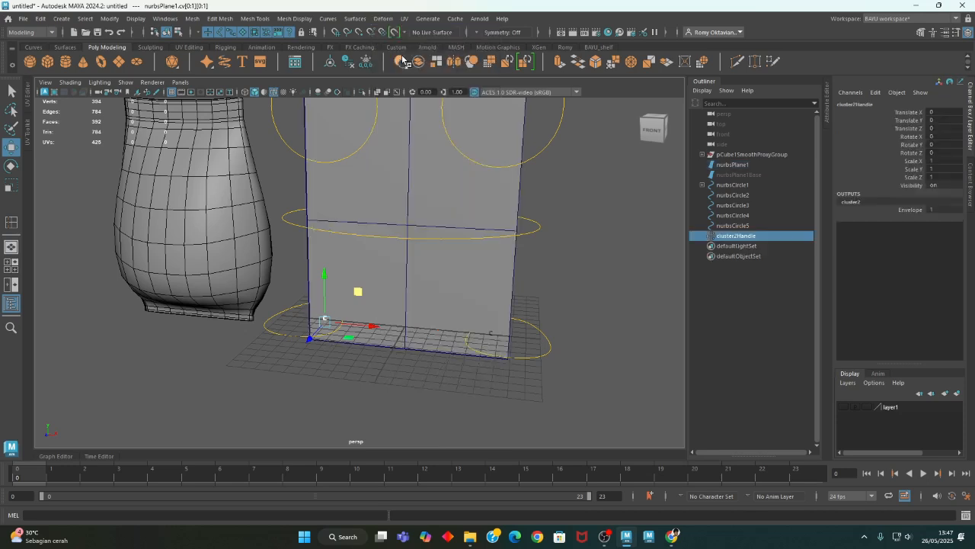
pyautogui.keyDown('shift'); pyautogui.moveTo(279, 326); pyautogui.dragTo(271, 379); pyautogui.keyUp('shift')
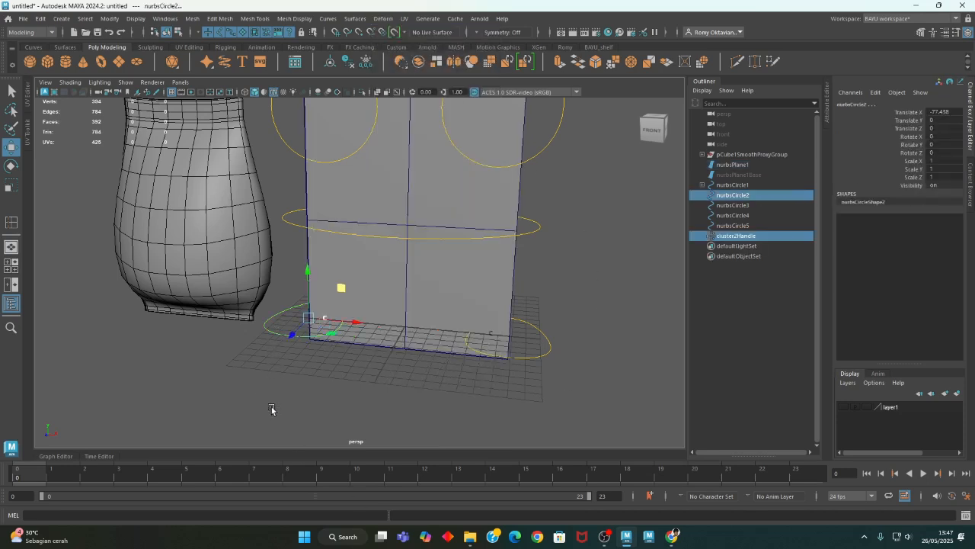
pyautogui.press('p')
# Step: Create a cluster from the control vertices at the plane's upper-right corner and parent it to the upper-right circle
pyautogui.keyDown('alt'); pyautogui.moveTo(531, 173); pyautogui.dragTo(476, 285, button='middle'); pyautogui.keyUp('alt')
pyautogui.moveTo(365, 267)
pyautogui.keyDown('alt'); pyautogui.mouseDown()
pyautogui.moveTo(342, 259)
pyautogui.moveTo(358, 255)
pyautogui.mouseUp(); pyautogui.keyUp('alt')
pyautogui.click(465, 255)
pyautogui.moveTo(584, 143); pyautogui.dragTo(528, 141, button='right')
pyautogui.keyDown('alt'); pyautogui.moveTo(559, 223); pyautogui.dragTo(548, 214); pyautogui.keyUp('alt')
pyautogui.moveTo(545, 161); pyautogui.dragTo(431, 233)
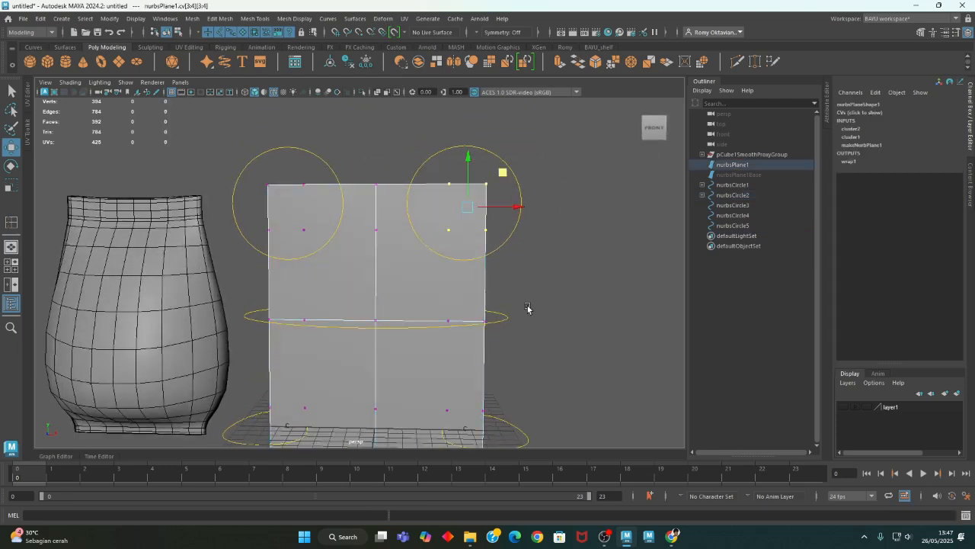
pyautogui.keyDown('alt'); pyautogui.moveTo(529, 309); pyautogui.dragTo(522, 320); pyautogui.keyUp('alt')
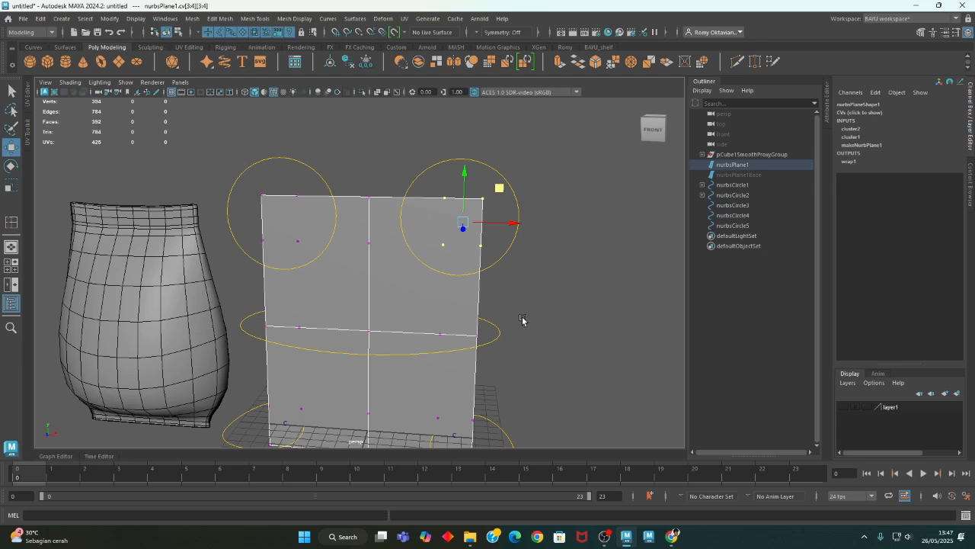
pyautogui.press('g')
pyautogui.keyDown('shift'); pyautogui.moveTo(499, 244); pyautogui.dragTo(529, 277); pyautogui.keyUp('shift')
pyautogui.press('p')
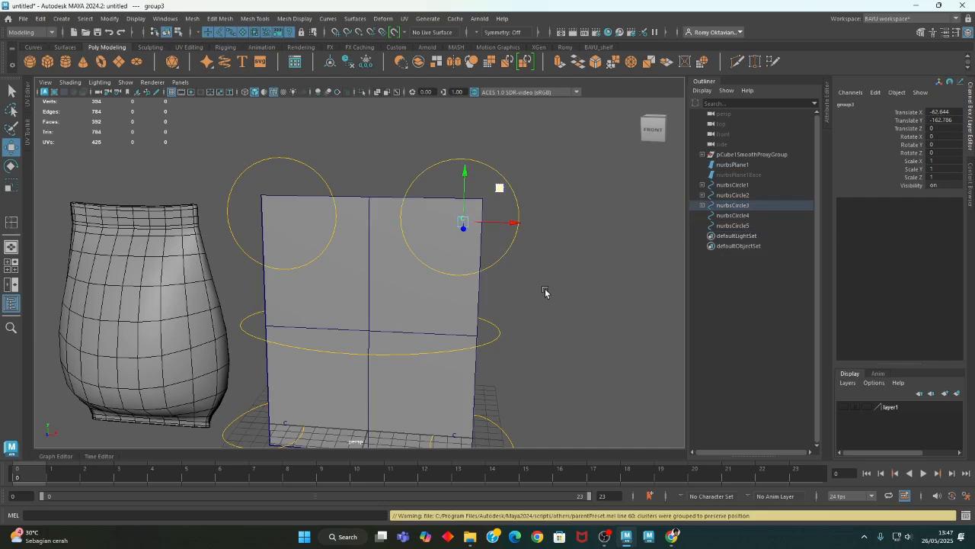
# Step: Create a cluster from the control vertices at the plane's upper-left corner
pyautogui.click(301, 224)
pyautogui.keyDown('alt'); pyautogui.moveTo(305, 221); pyautogui.dragTo(353, 160); pyautogui.keyUp('alt')
pyautogui.keyDown('alt'); pyautogui.moveTo(352, 160); pyautogui.dragTo(402, 131, button='middle'); pyautogui.keyUp('alt')
pyautogui.moveTo(405, 109); pyautogui.dragTo(364, 113, button='right')
pyautogui.moveTo(314, 150); pyautogui.dragTo(374, 233)
pyautogui.keyDown('alt'); pyautogui.moveTo(374, 233); pyautogui.dragTo(386, 314, button='middle'); pyautogui.keyUp('alt')
pyautogui.press('g')
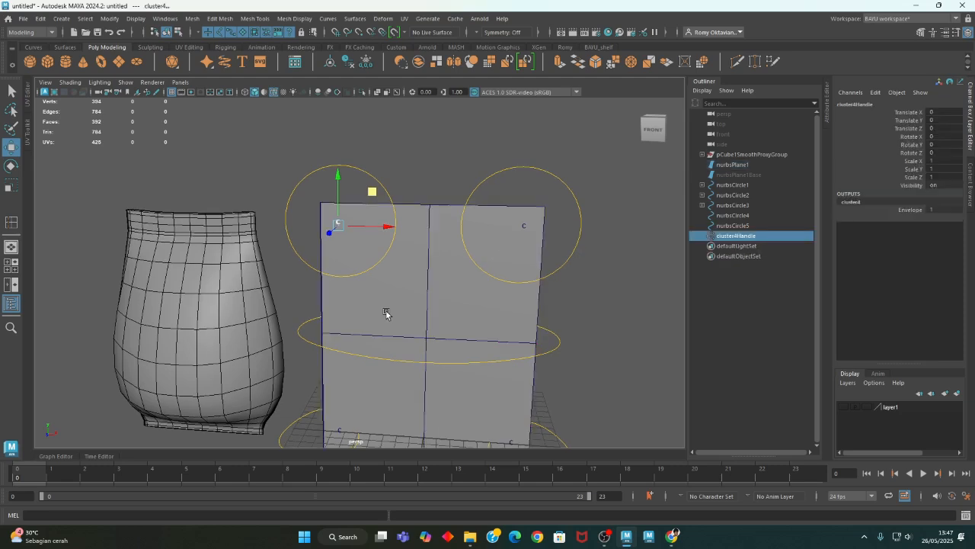
# Step: Parent the upper-left cluster to the upper-left circle
pyautogui.keyDown('shift'); pyautogui.moveTo(300, 220); pyautogui.dragTo(275, 238); pyautogui.keyUp('shift')
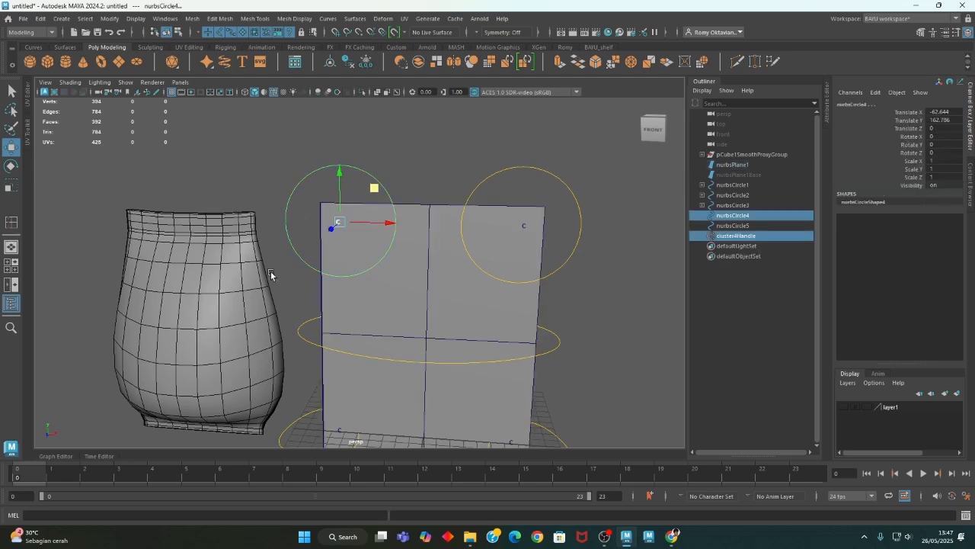
pyautogui.press('p')
pyautogui.keyDown('alt'); pyautogui.moveTo(467, 307); pyautogui.dragTo(444, 281, button='middle'); pyautogui.keyUp('alt')
# Step: Test both upper circles by moving them to deform the plane's upper corners, and undo the moves
pyautogui.moveTo(531, 234); pyautogui.dragTo(555, 248)
pyautogui.keyDown('alt'); pyautogui.moveTo(566, 239); pyautogui.dragTo(507, 255, button='middle'); pyautogui.keyUp('alt')
pyautogui.moveTo(482, 179)
pyautogui.mouseDown()
pyautogui.moveTo(515, 187)
pyautogui.moveTo(495, 169)
pyautogui.moveTo(481, 177)
pyautogui.mouseUp()
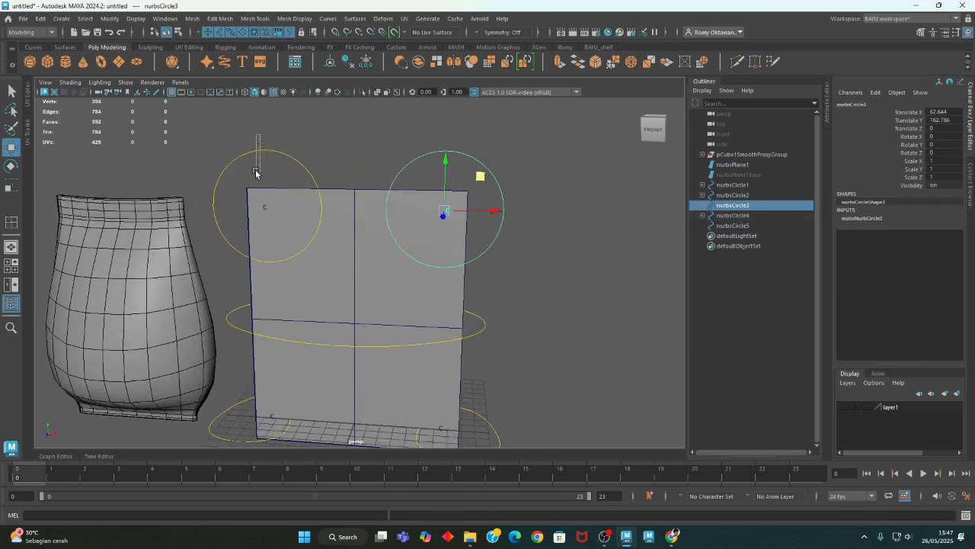
pyautogui.click(257, 154)
pyautogui.moveTo(300, 175)
pyautogui.mouseDown()
pyautogui.moveTo(283, 151)
pyautogui.moveTo(295, 169)
pyautogui.mouseUp()
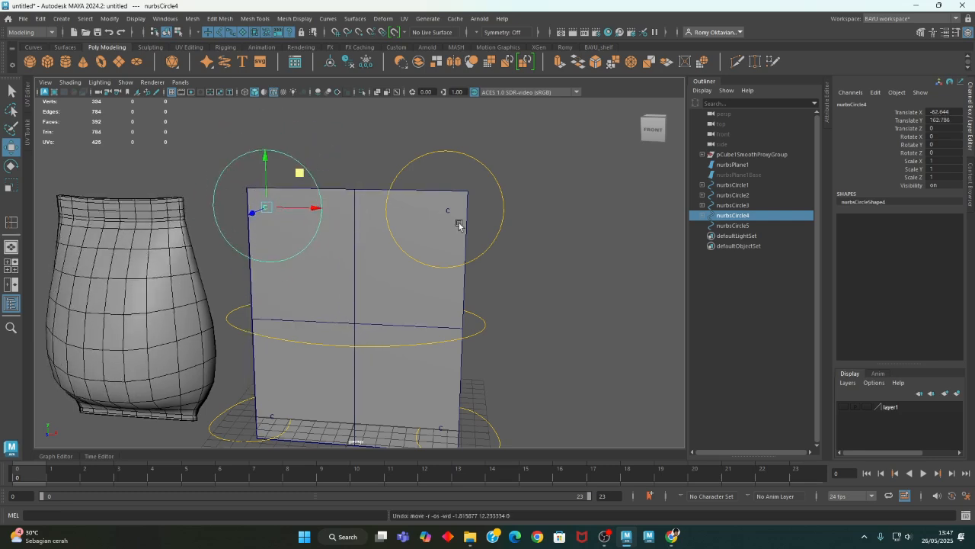
# Step: Create a cluster from the plane's middle row and middle column of control vertices and parent it to the large middle circle
pyautogui.keyDown('alt'); pyautogui.moveTo(566, 371); pyautogui.dragTo(560, 338, button='middle'); pyautogui.keyUp('alt')
pyautogui.click(560, 338)
pyautogui.keyDown('alt'); pyautogui.moveTo(414, 348); pyautogui.dragTo(374, 244); pyautogui.keyUp('alt')
pyautogui.click(374, 244)
pyautogui.moveTo(579, 200); pyautogui.dragTo(544, 200, button='right')
pyautogui.press('q')
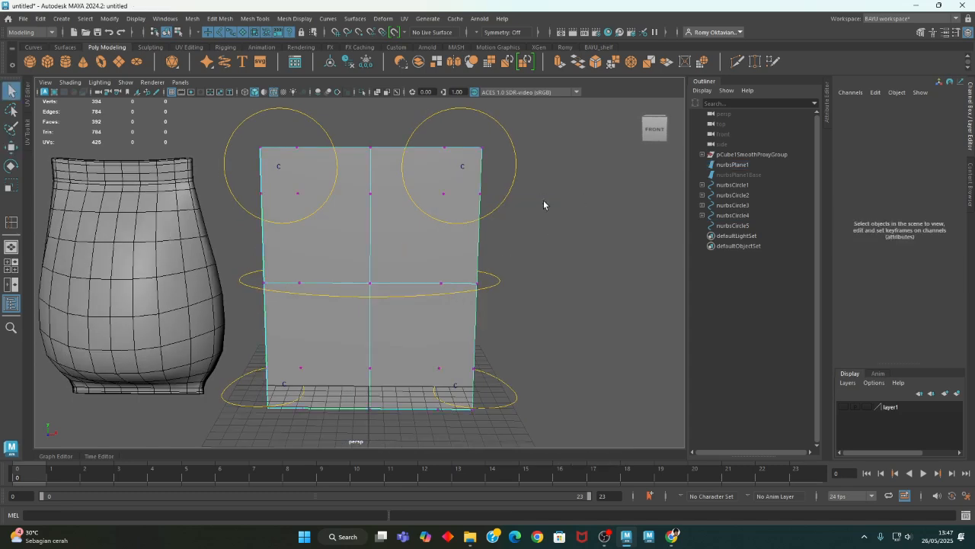
pyautogui.moveTo(355, 122); pyautogui.dragTo(385, 227)
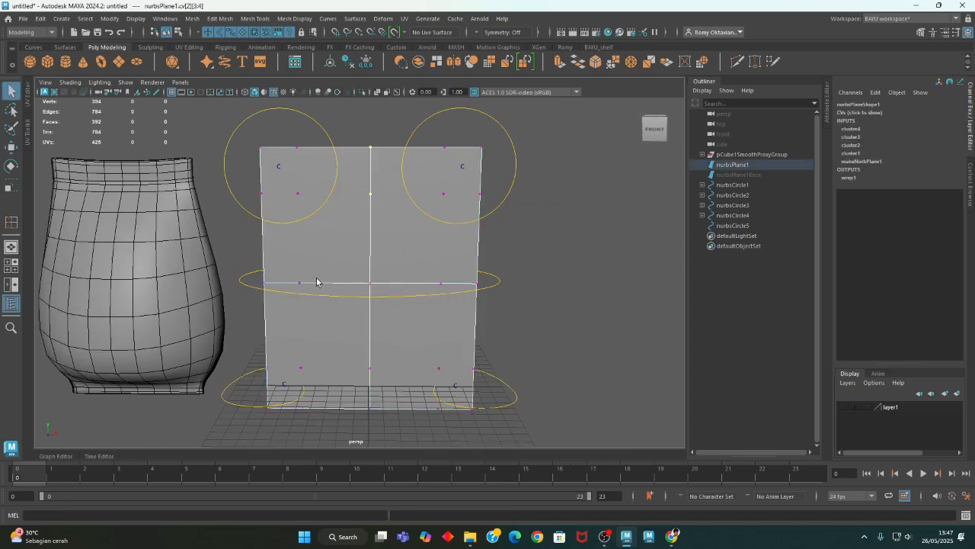
pyautogui.keyDown('shift'); pyautogui.moveTo(233, 250); pyautogui.dragTo(472, 287); pyautogui.keyUp('shift')
pyautogui.keyDown('shift'); pyautogui.moveTo(344, 338); pyautogui.dragTo(389, 447); pyautogui.keyUp('shift')
pyautogui.keyDown('alt'); pyautogui.moveTo(568, 429); pyautogui.dragTo(540, 432); pyautogui.keyUp('alt')
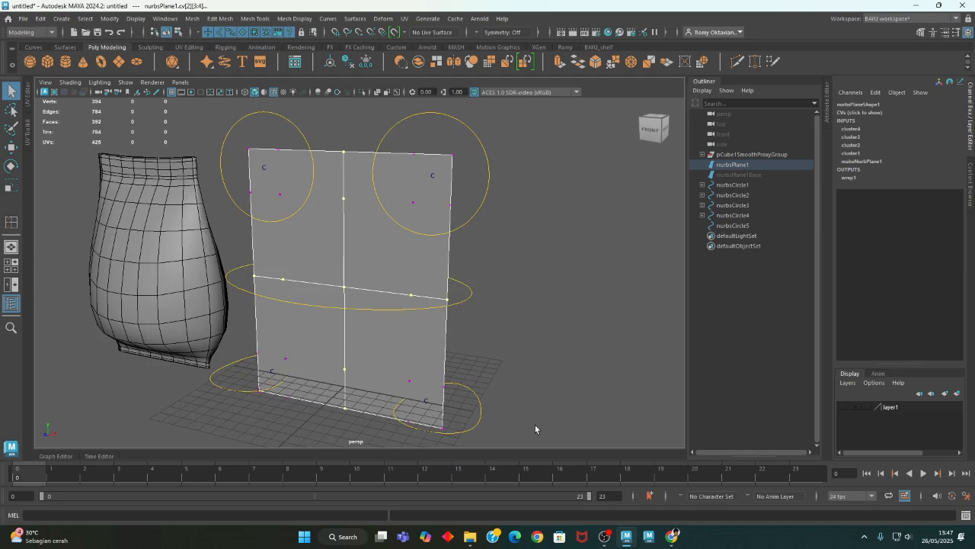
pyautogui.press('g')
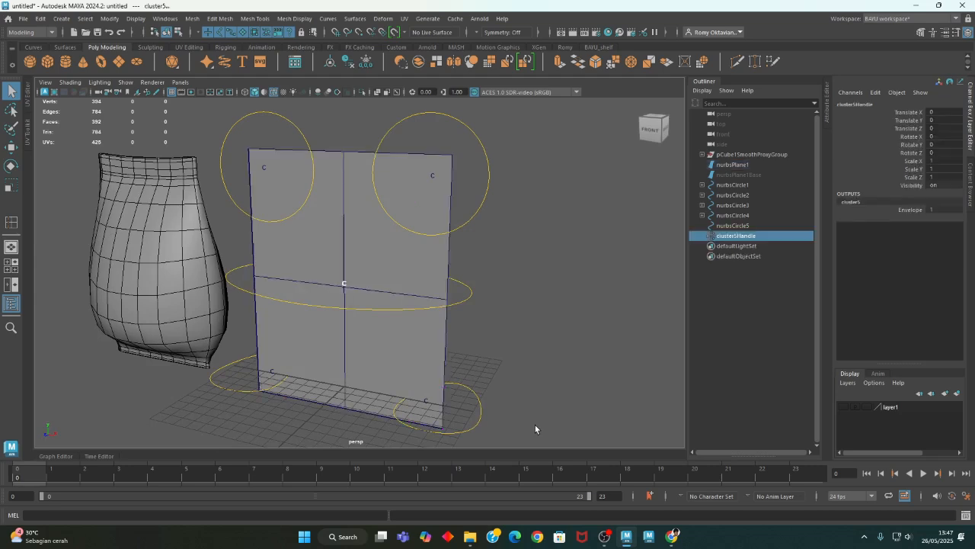
pyautogui.keyDown('shift'); pyautogui.click(462, 296); pyautogui.keyUp('shift')
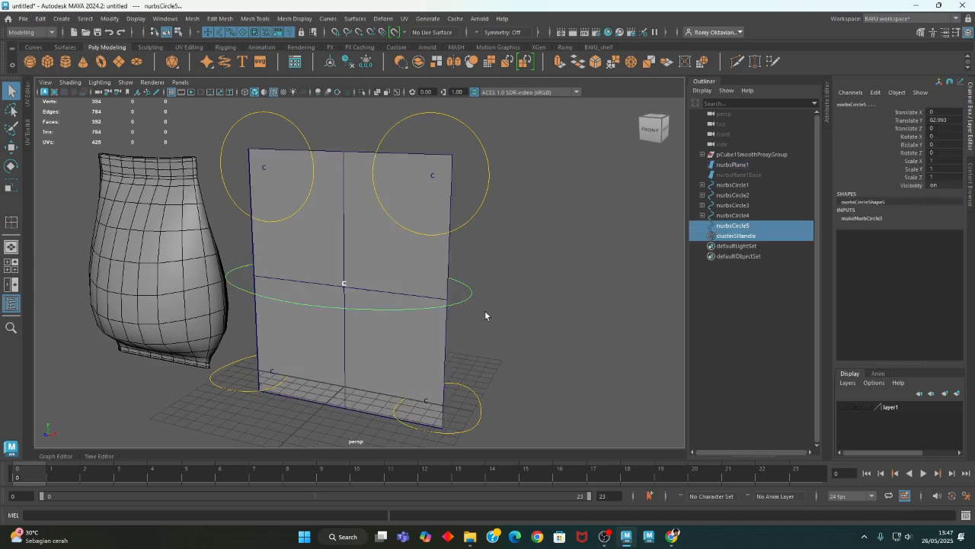
pyautogui.press('p')
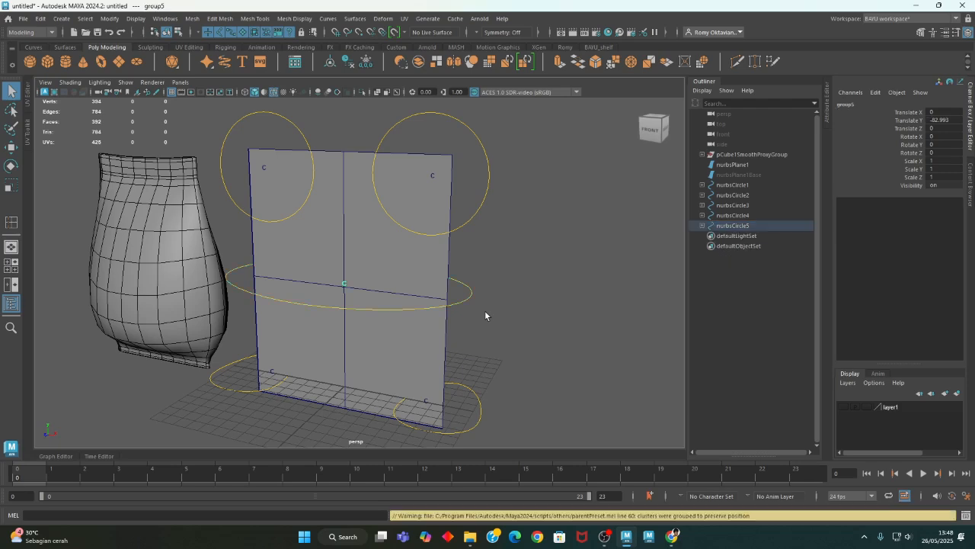
# Step: Test the large middle circle by moving it to deform the plane's centre, and undo the move
pyautogui.keyDown('alt'); pyautogui.moveTo(438, 339); pyautogui.dragTo(465, 340); pyautogui.keyUp('alt')
pyautogui.press('w')
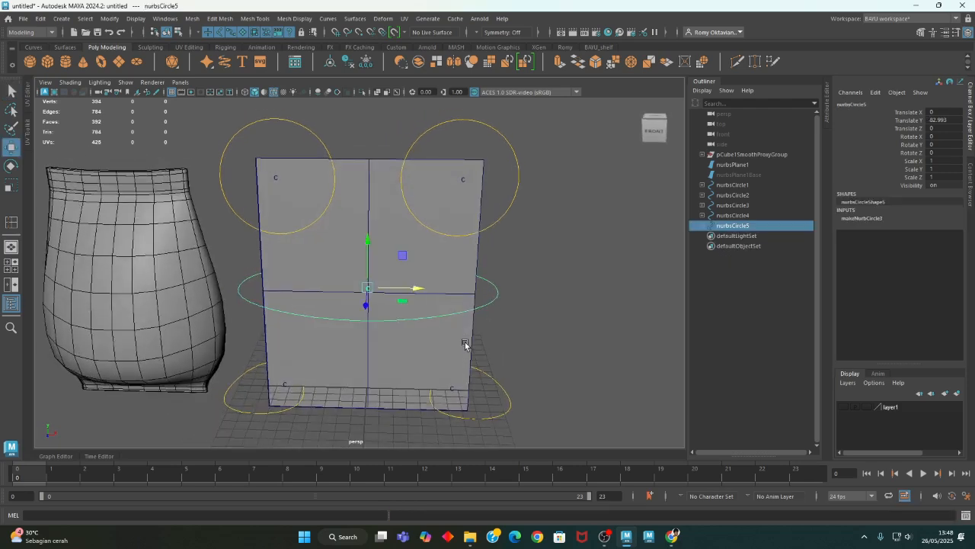
pyautogui.moveTo(404, 305)
pyautogui.mouseDown()
pyautogui.moveTo(398, 318)
pyautogui.moveTo(438, 322)
pyautogui.moveTo(413, 311)
pyautogui.mouseUp()
pyautogui.hotkey('ctrl', 'z')
# Step: Parent the two upper circles to the large middle circle
pyautogui.keyDown('alt'); pyautogui.moveTo(572, 366); pyautogui.dragTo(529, 303); pyautogui.keyUp('alt')
pyautogui.click(518, 343)
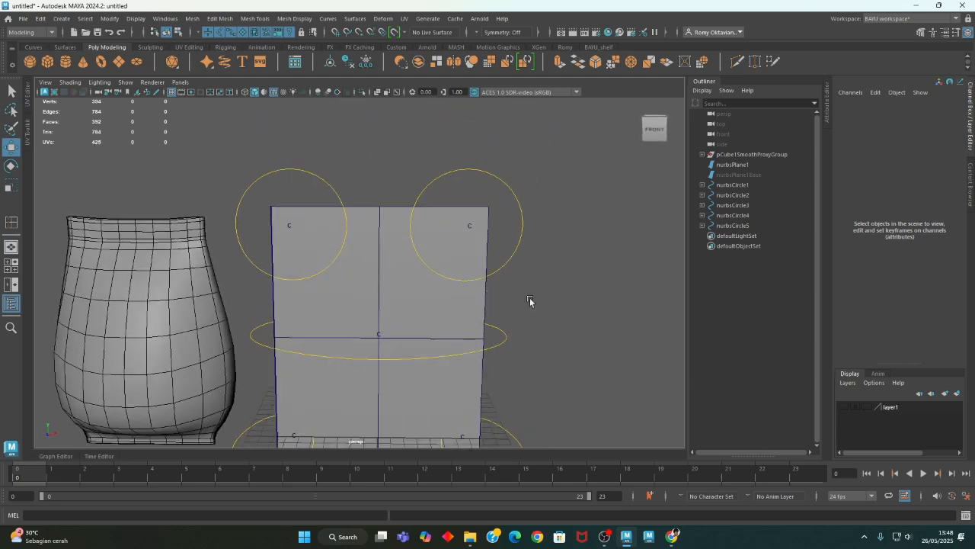
pyautogui.click(515, 245)
pyautogui.keyDown('shift'); pyautogui.click(288, 168); pyautogui.keyUp('shift')
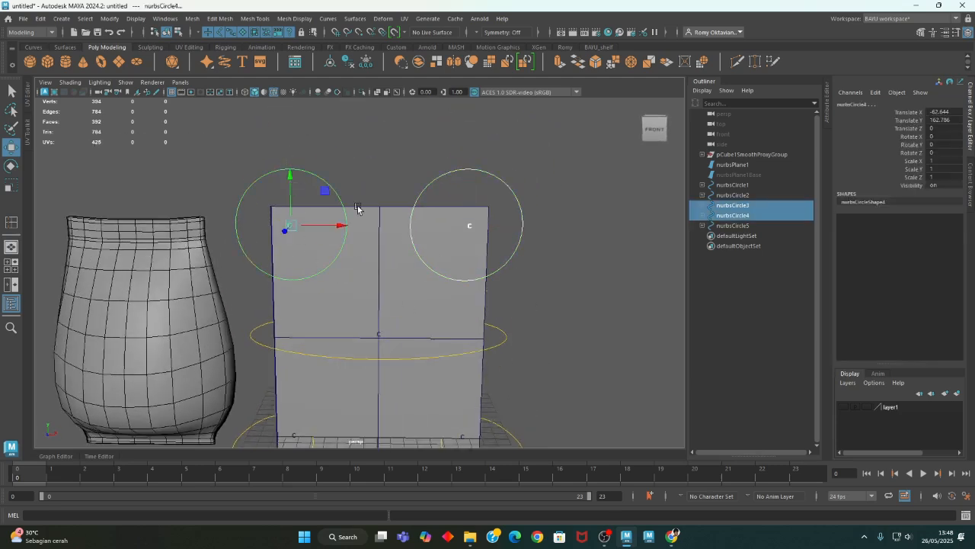
pyautogui.keyDown('shift'); pyautogui.click(504, 337); pyautogui.keyUp('shift')
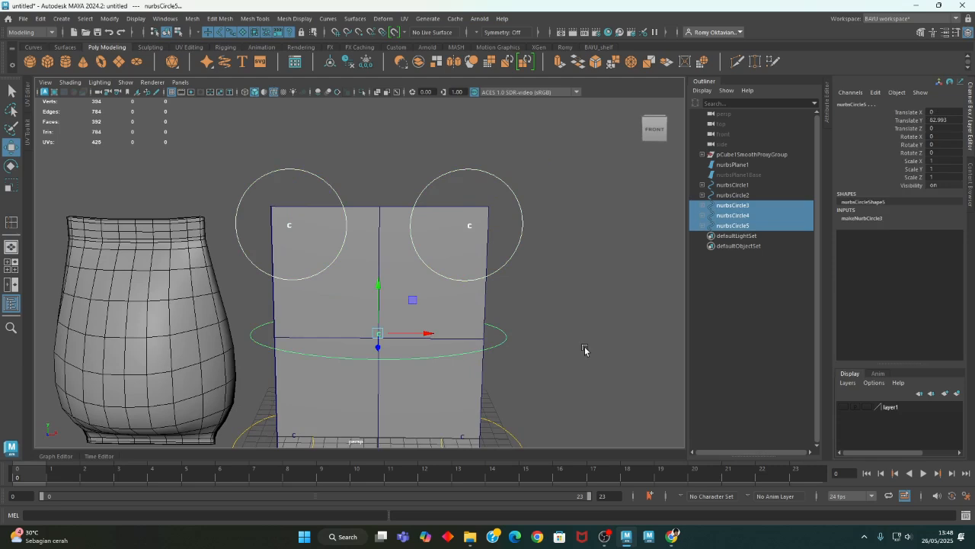
pyautogui.press('p')
pyautogui.keyDown('alt'); pyautogui.moveTo(579, 350); pyautogui.dragTo(576, 283); pyautogui.keyUp('alt')
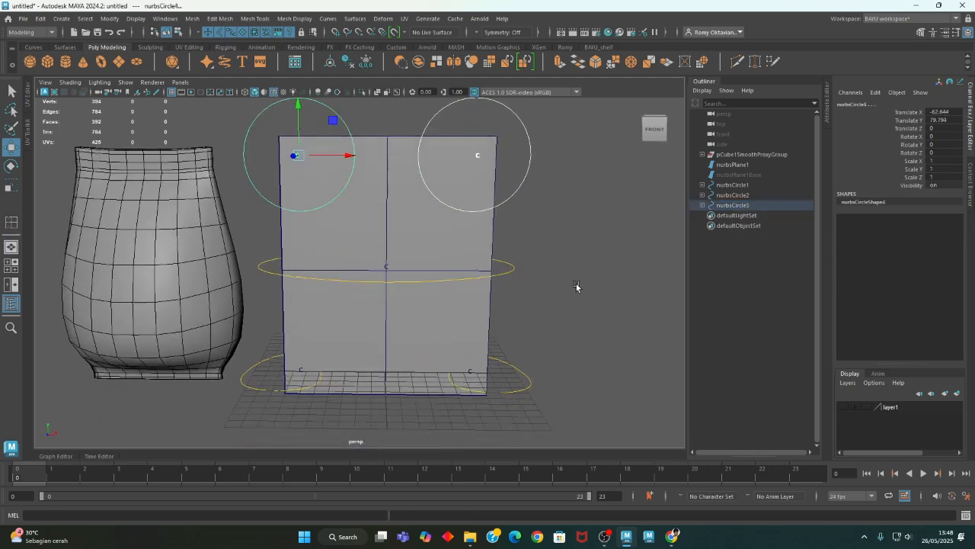
# Step: Test the circle hierarchy by rotating the large middle circle, and undo the rotation
pyautogui.click(514, 264)
pyautogui.keyDown('alt'); pyautogui.moveTo(515, 265); pyautogui.dragTo(557, 327); pyautogui.keyUp('alt')
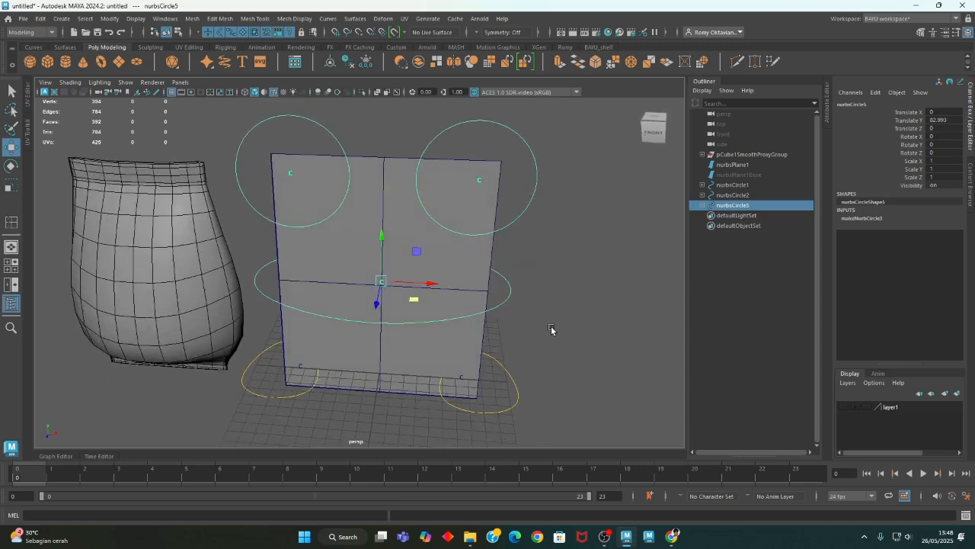
pyautogui.press('e')
pyautogui.moveTo(409, 303); pyautogui.dragTo(442, 267)
pyautogui.hotkey('ctrl', 'z')
pyautogui.keyDown('alt'); pyautogui.moveTo(533, 349); pyautogui.dragTo(580, 350); pyautogui.keyUp('alt')
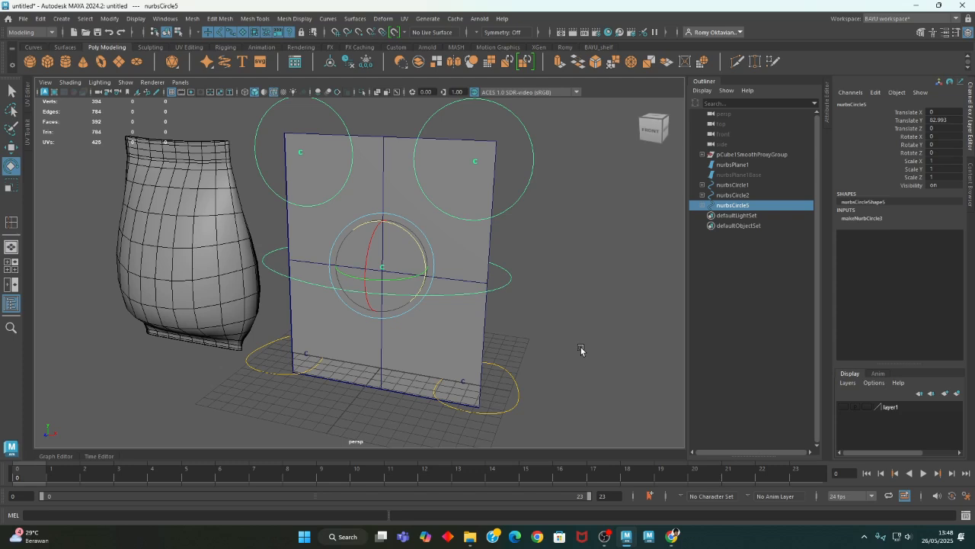
pyautogui.click(581, 347)
# Step: Switch to the top view with empty grid below the circles and start the CV Curve Tool with degree 1 Linear
pyautogui.moveTo(429, 388)
pyautogui.keyDown('alt'); pyautogui.mouseDown()
pyautogui.moveTo(453, 377)
pyautogui.moveTo(414, 383)
pyautogui.moveTo(431, 372)
pyautogui.mouseUp(); pyautogui.keyUp('alt')
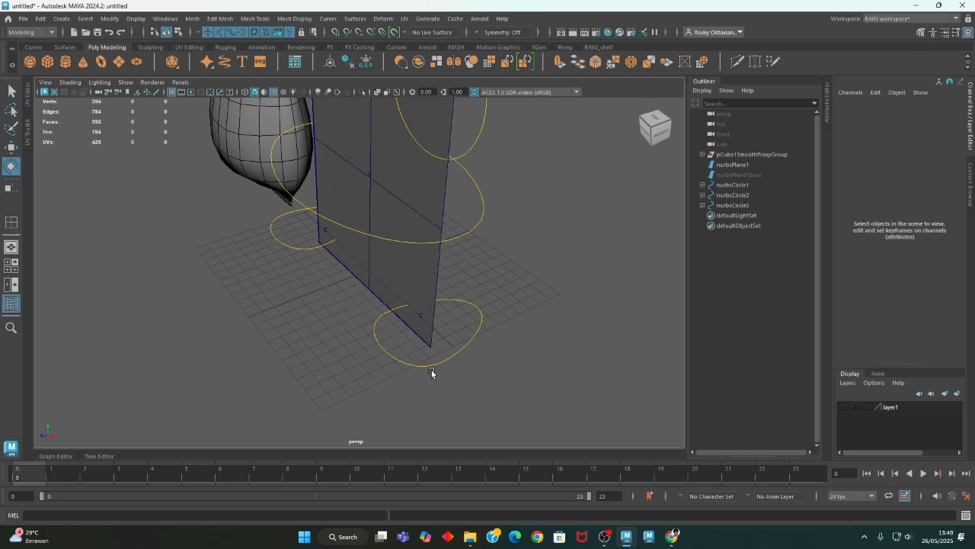
pyautogui.keyDown('alt'); pyautogui.moveTo(431, 369); pyautogui.dragTo(306, 307); pyautogui.keyUp('alt')
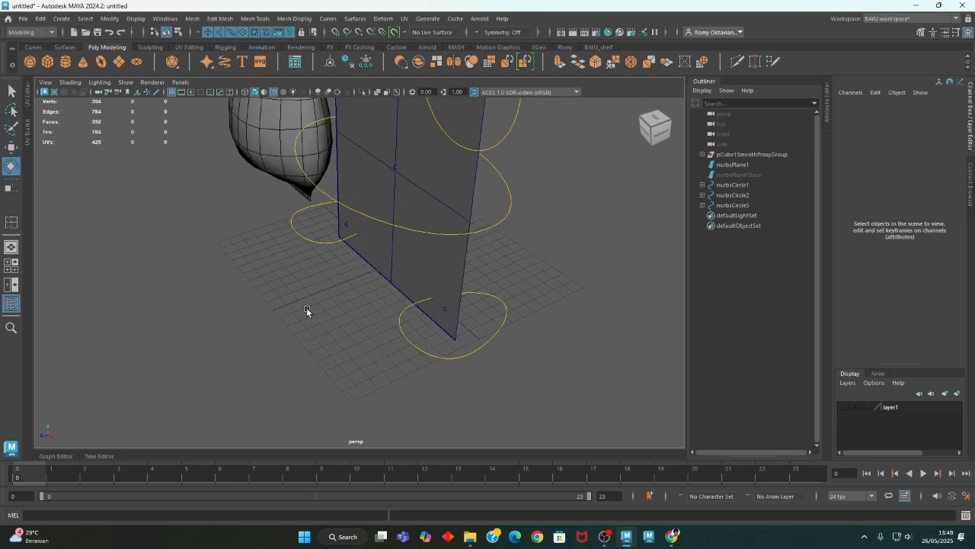
pyautogui.press('space')
pyautogui.press('a')
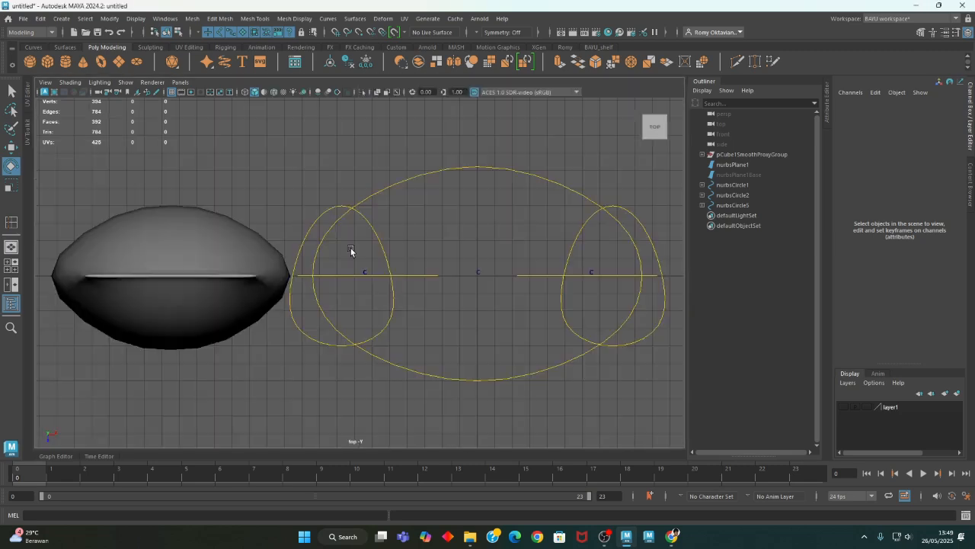
pyautogui.keyDown('alt'); pyautogui.moveTo(398, 292); pyautogui.dragTo(378, 363, button='right'); pyautogui.keyUp('alt')
pyautogui.keyDown('alt'); pyautogui.moveTo(378, 363); pyautogui.dragTo(303, 324, button='middle'); pyautogui.keyUp('alt')
pyautogui.keyDown('alt'); pyautogui.moveTo(303, 324); pyautogui.dragTo(472, 301, button='right'); pyautogui.keyUp('alt')
pyautogui.keyDown('alt'); pyautogui.moveTo(471, 301); pyautogui.dragTo(369, 361, button='middle'); pyautogui.keyUp('alt')
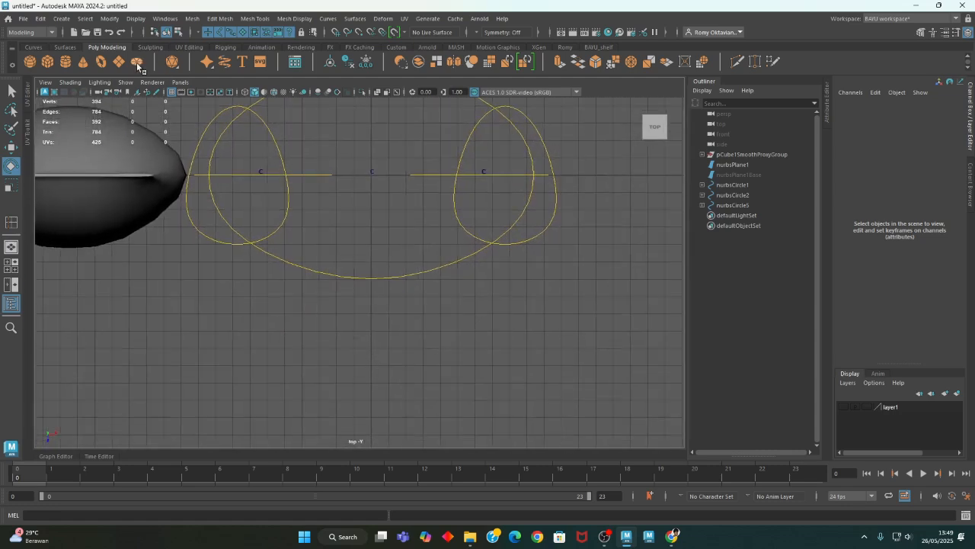
pyautogui.click(85, 18)
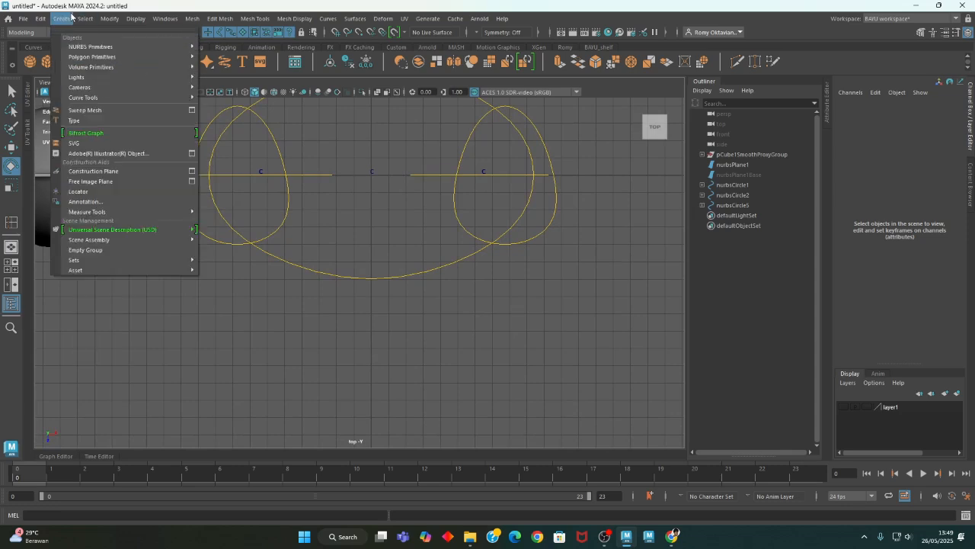
pyautogui.moveTo(60, 18)
pyautogui.moveTo(114, 97)
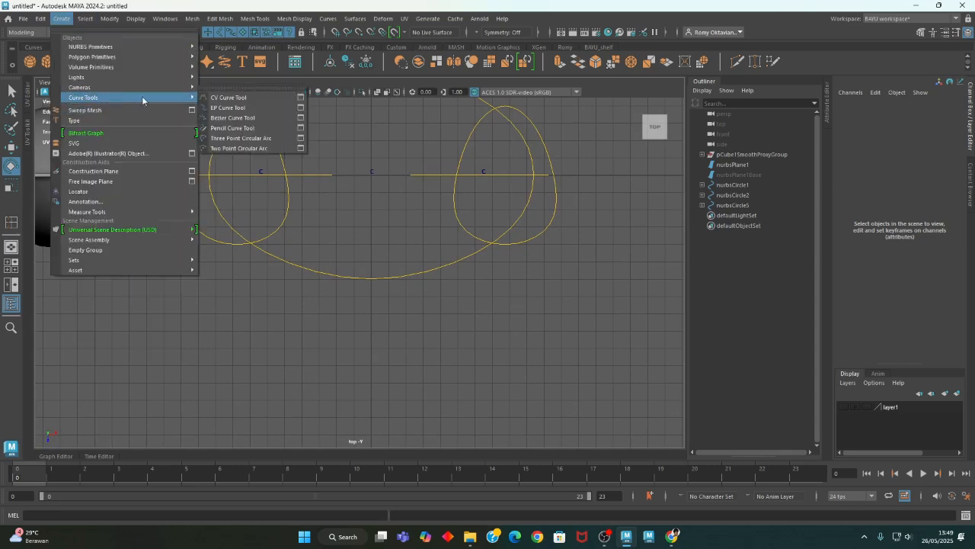
pyautogui.click(299, 95)
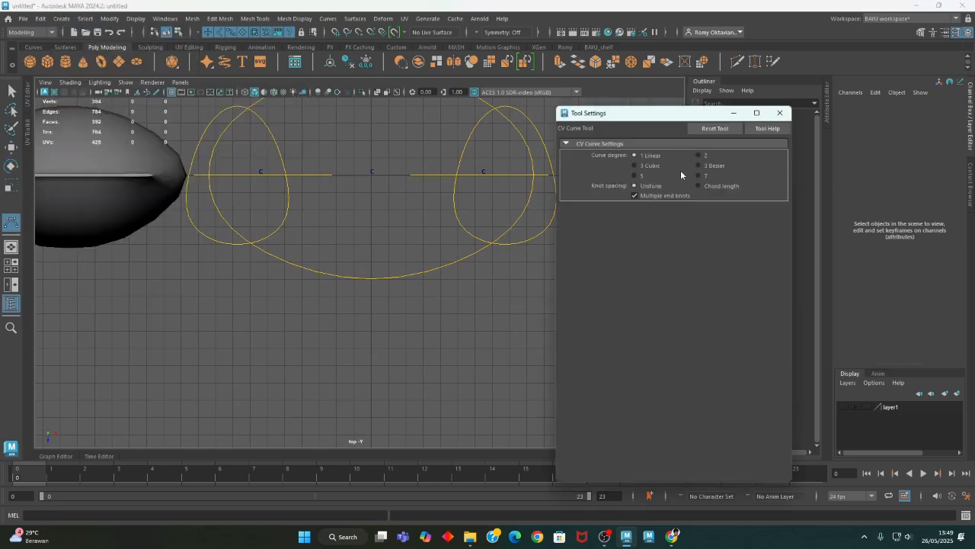
pyautogui.click(779, 113)
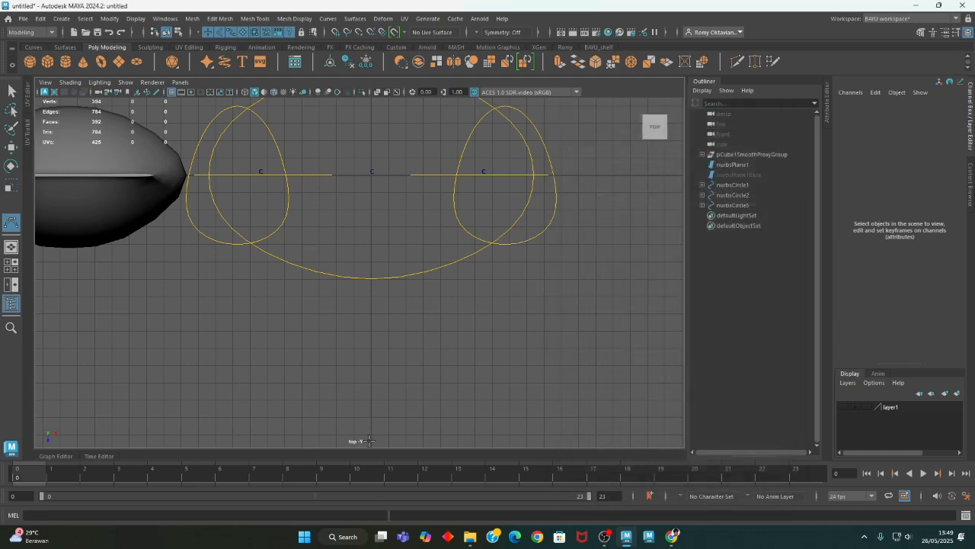
# Step: Draw a grid-snapped square two grid cells wide below the middle circle, beginning and ending at its lower edge's midpoint
pyautogui.keyDown('alt'); pyautogui.moveTo(375, 339); pyautogui.dragTo(362, 285, button='middle'); pyautogui.keyUp('alt')
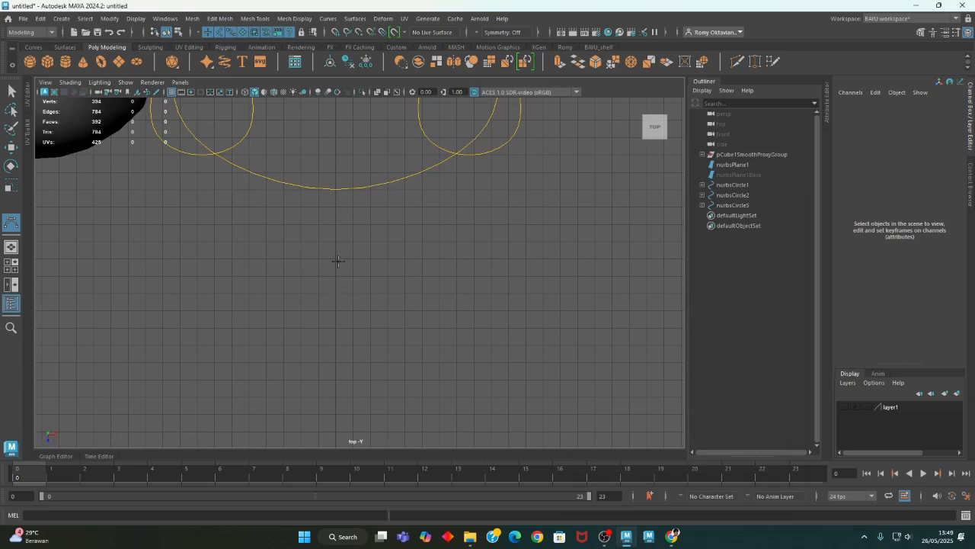
pyautogui.click(336, 33)
pyautogui.click(336, 258)
pyautogui.click(319, 259)
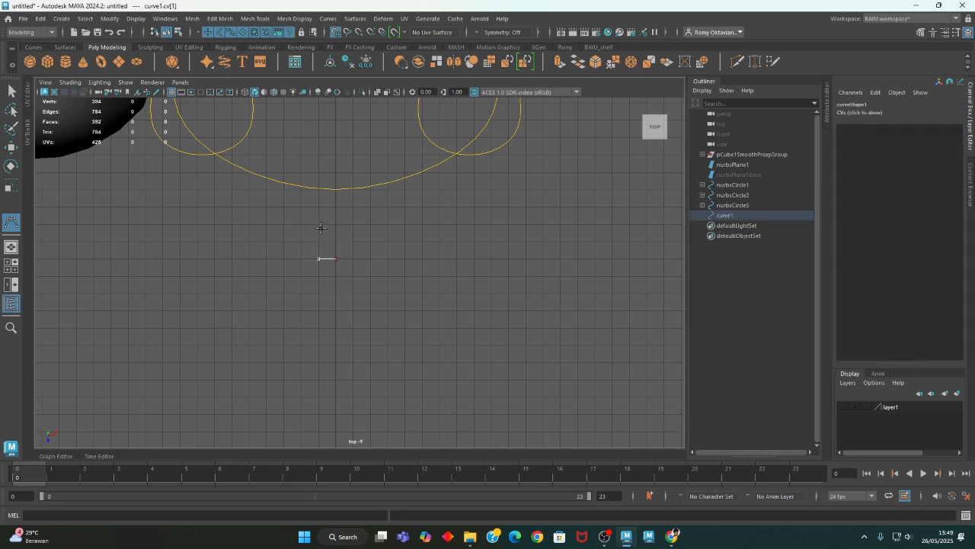
pyautogui.click(319, 224)
pyautogui.click(352, 258)
pyautogui.click(336, 259)
# Step: Continue the curve downward with a straight stem, a crossbar halfway and a triangular arrowhead at the end, and finish it
pyautogui.keyDown('alt'); pyautogui.moveTo(364, 352); pyautogui.dragTo(361, 325, button='middle'); pyautogui.keyUp('alt')
pyautogui.click(327, 284)
pyautogui.click(336, 284)
pyautogui.click(335, 335)
pyautogui.click(319, 335)
pyautogui.click(336, 369)
pyautogui.click(353, 335)
pyautogui.click(336, 335)
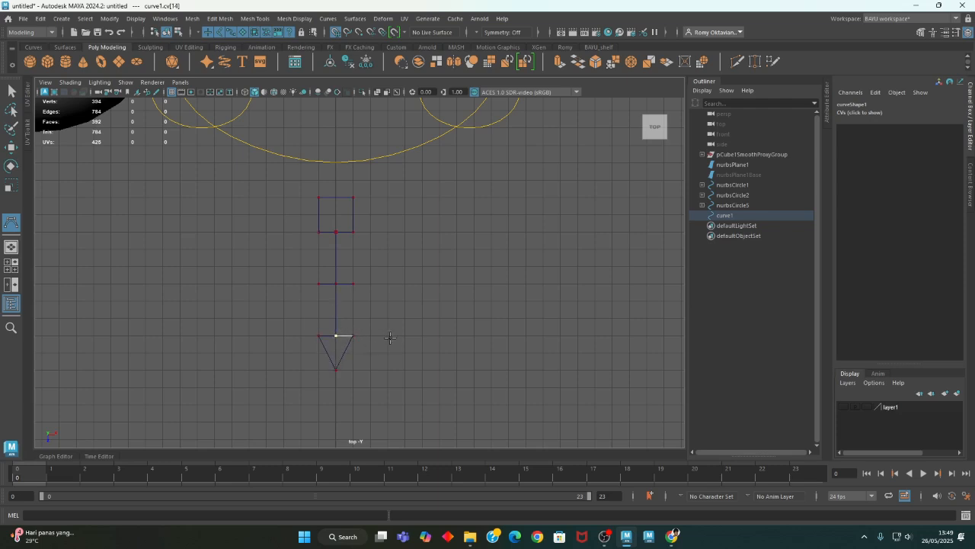
pyautogui.press('w')
# Step: Move all control vertices of the arrow curve so its crossbar is centred on the world origin
pyautogui.keyDown('alt'); pyautogui.moveTo(446, 270); pyautogui.dragTo(466, 327, button='middle'); pyautogui.keyUp('alt')
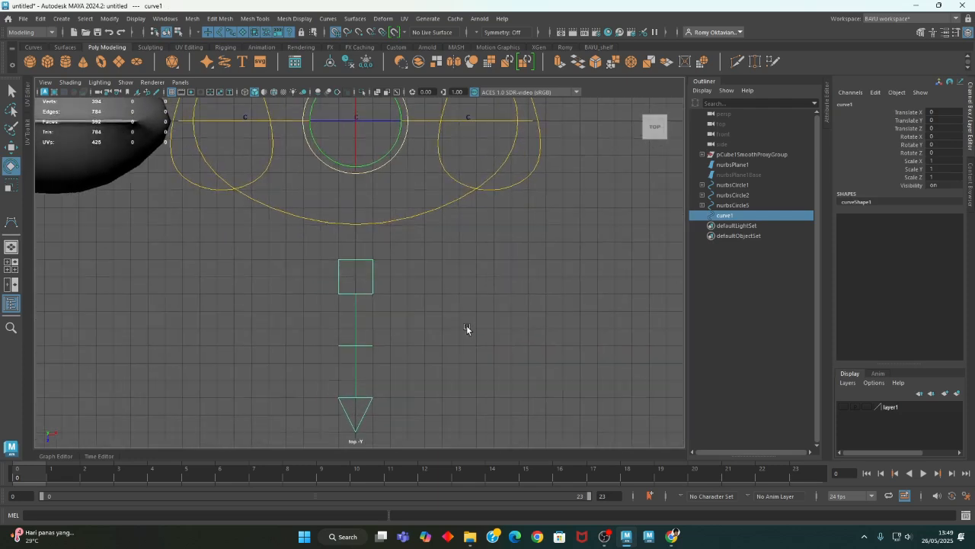
pyautogui.press('w')
pyautogui.keyDown('alt'); pyautogui.moveTo(528, 290); pyautogui.dragTo(261, 285, button='right'); pyautogui.keyUp('alt')
pyautogui.keyDown('alt'); pyautogui.moveTo(409, 342); pyautogui.dragTo(420, 347, button='middle'); pyautogui.keyUp('alt')
pyautogui.moveTo(568, 285); pyautogui.dragTo(528, 266, button='right')
pyautogui.moveTo(327, 266); pyautogui.dragTo(450, 439)
pyautogui.moveTo(366, 380); pyautogui.dragTo(365, 342)
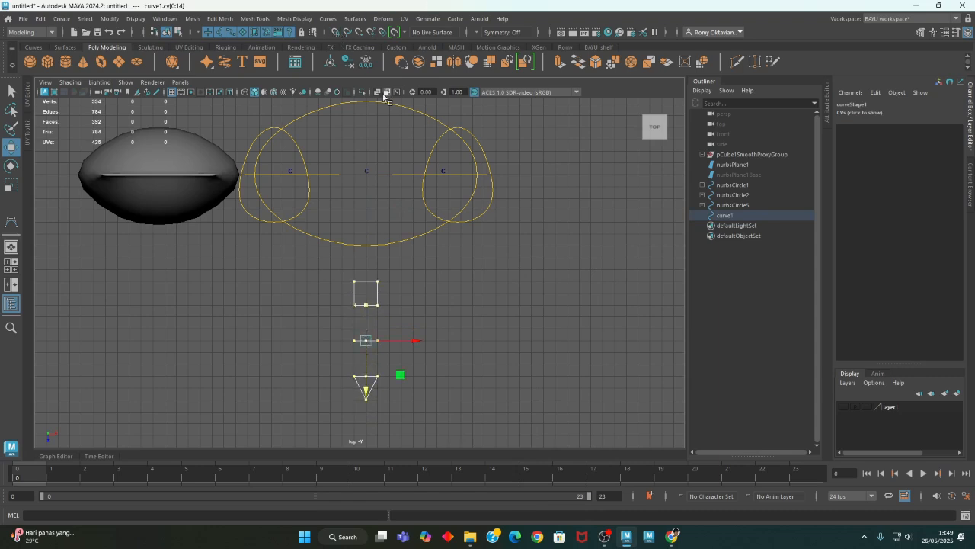
pyautogui.moveTo(367, 389); pyautogui.dragTo(371, 226)
pyautogui.keyDown('alt'); pyautogui.moveTo(512, 282); pyautogui.dragTo(505, 327, button='middle'); pyautogui.keyUp('alt')
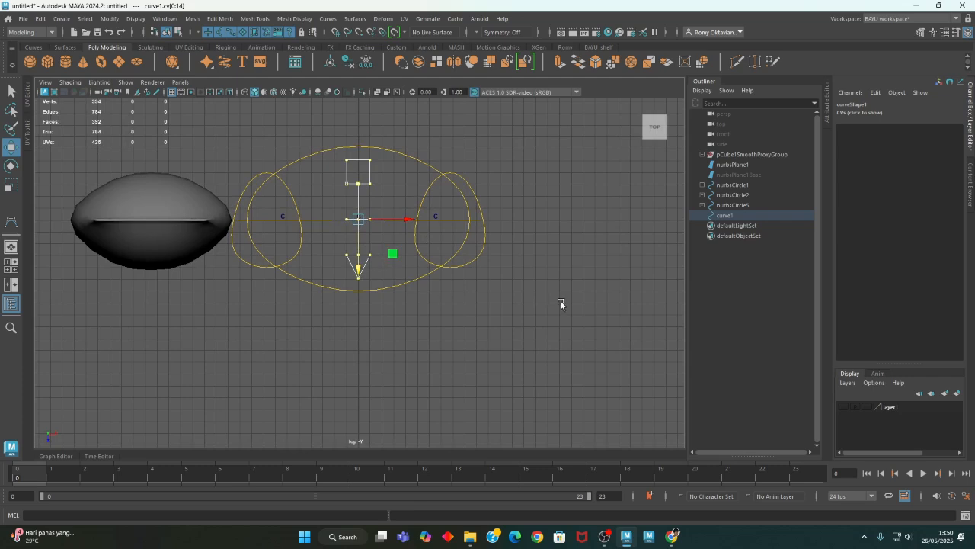
# Step: Return to the perspective view, put the arrow curve back in object mode and deselect it
pyautogui.press('space')
pyautogui.press('space')
pyautogui.keyDown('alt'); pyautogui.moveTo(361, 394); pyautogui.dragTo(369, 381); pyautogui.keyUp('alt')
pyautogui.scroll(1, 346, 387)
pyautogui.keyDown('alt'); pyautogui.moveTo(346, 387); pyautogui.dragTo(321, 413, button='middle'); pyautogui.keyUp('alt')
pyautogui.moveTo(542, 210); pyautogui.dragTo(585, 190, button='right')
pyautogui.click(579, 264)
pyautogui.keyDown('alt'); pyautogui.moveTo(300, 315); pyautogui.dragTo(311, 325, button='middle'); pyautogui.keyUp('alt')
pyautogui.keyDown('alt'); pyautogui.moveTo(311, 326); pyautogui.dragTo(364, 348); pyautogui.keyUp('alt')
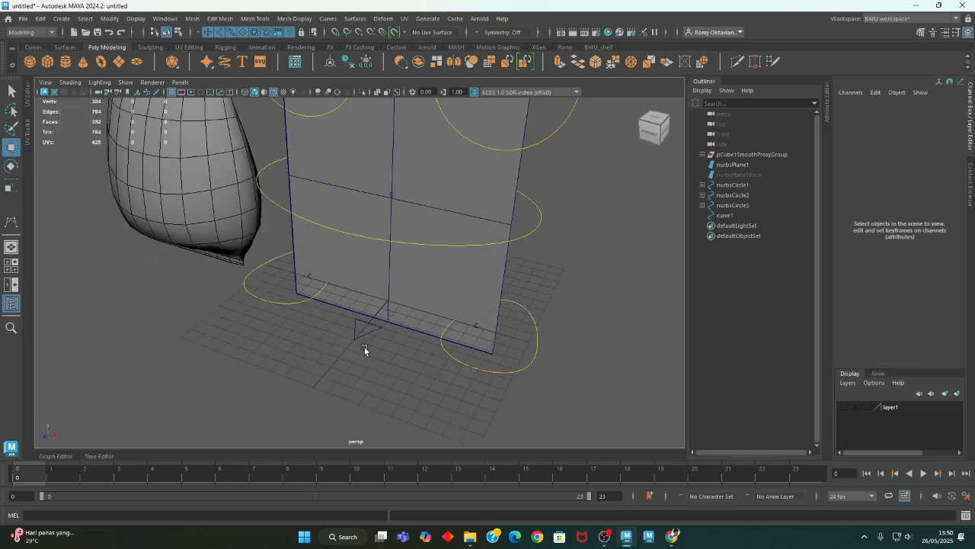
# Step: Set the arrow curve's wireframe color to yellow
pyautogui.click(364, 346)
pyautogui.click(136, 18)
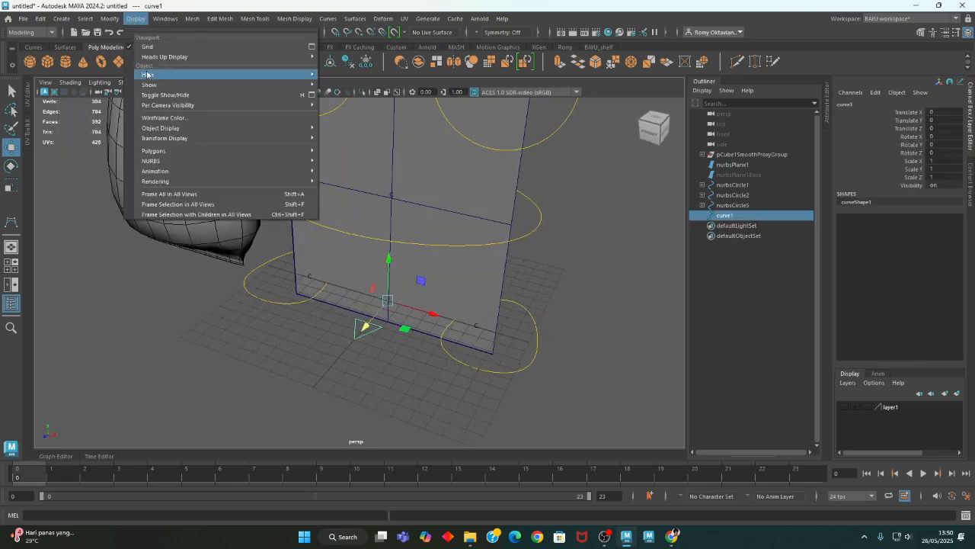
pyautogui.click(152, 117)
pyautogui.click(82, 144)
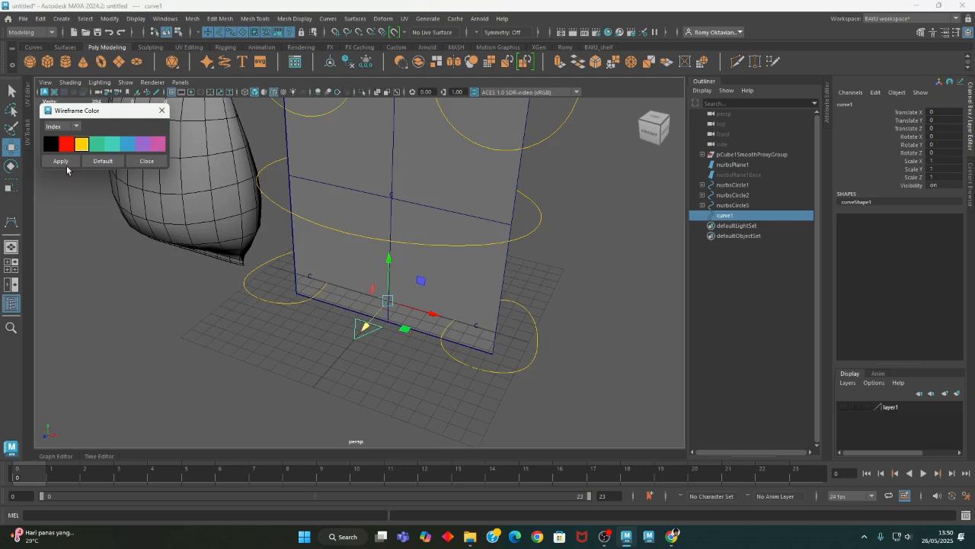
pyautogui.click(86, 251)
pyautogui.keyDown('alt'); pyautogui.moveTo(433, 330); pyautogui.dragTo(377, 374, button='middle'); pyautogui.keyUp('alt')
pyautogui.click(142, 166)
pyautogui.keyDown('alt'); pyautogui.moveTo(462, 359); pyautogui.dragTo(505, 337, button='middle'); pyautogui.keyUp('alt')
pyautogui.keyDown('alt'); pyautogui.moveTo(506, 338); pyautogui.dragTo(474, 362); pyautogui.keyUp('alt')
pyautogui.moveTo(392, 340)
pyautogui.keyDown('alt'); pyautogui.mouseDown()
pyautogui.moveTo(394, 387)
pyautogui.moveTo(407, 337)
pyautogui.mouseUp(); pyautogui.keyUp('alt')
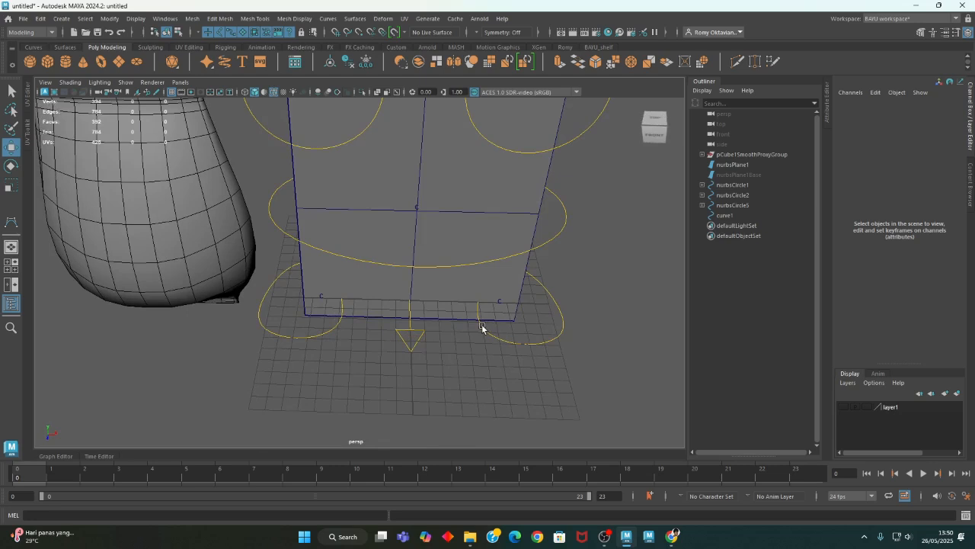
pyautogui.scroll(2, 484, 372)
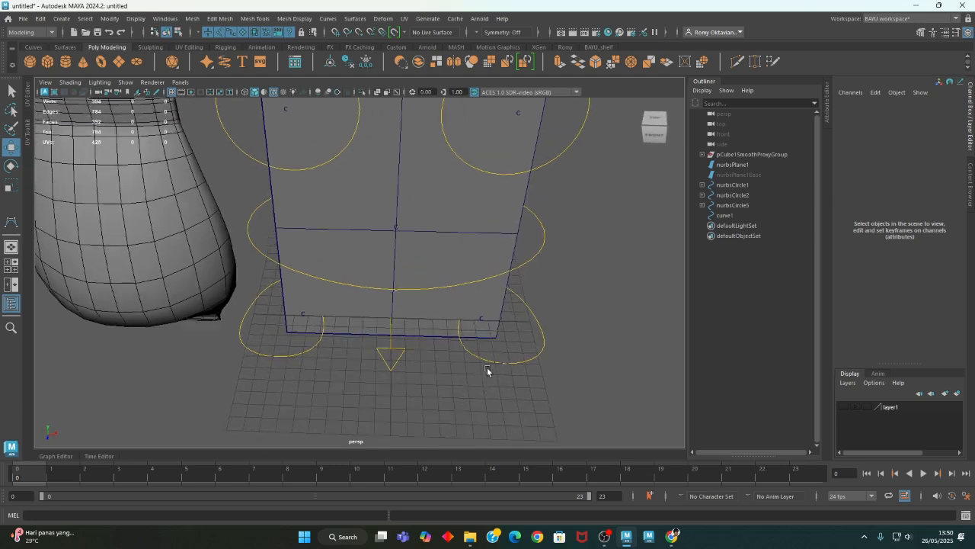
# Step: Point-constrain the arrow curve to the bottom right circle control on the X and Z axes only, without maintaining offset
pyautogui.click(501, 359)
pyautogui.keyDown('shift'); pyautogui.click(390, 366); pyautogui.keyUp('shift')
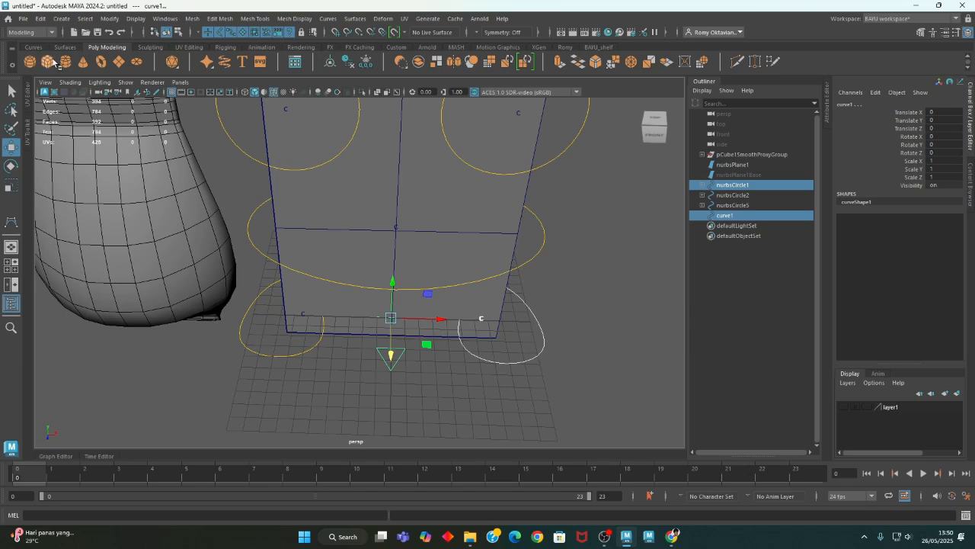
pyautogui.click(30, 33)
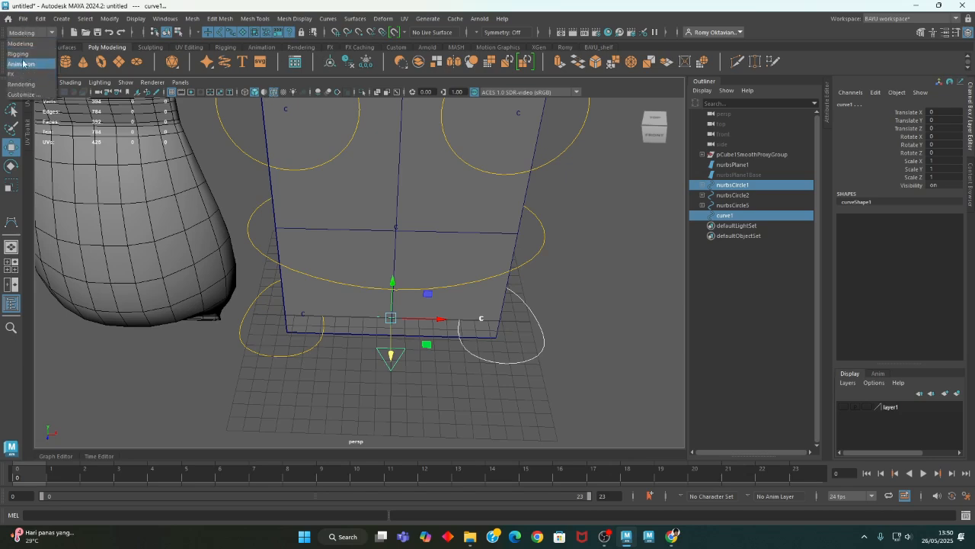
pyautogui.click(18, 53)
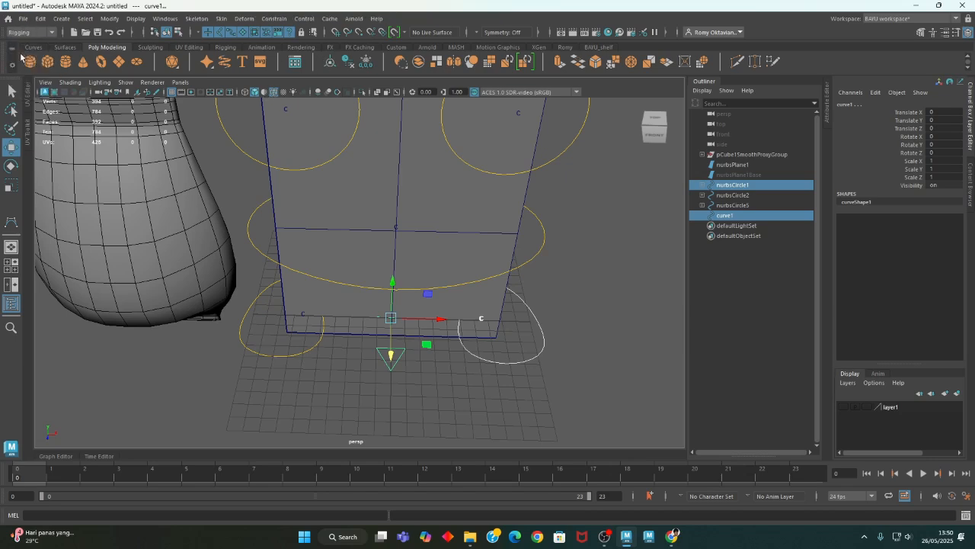
pyautogui.click(272, 19)
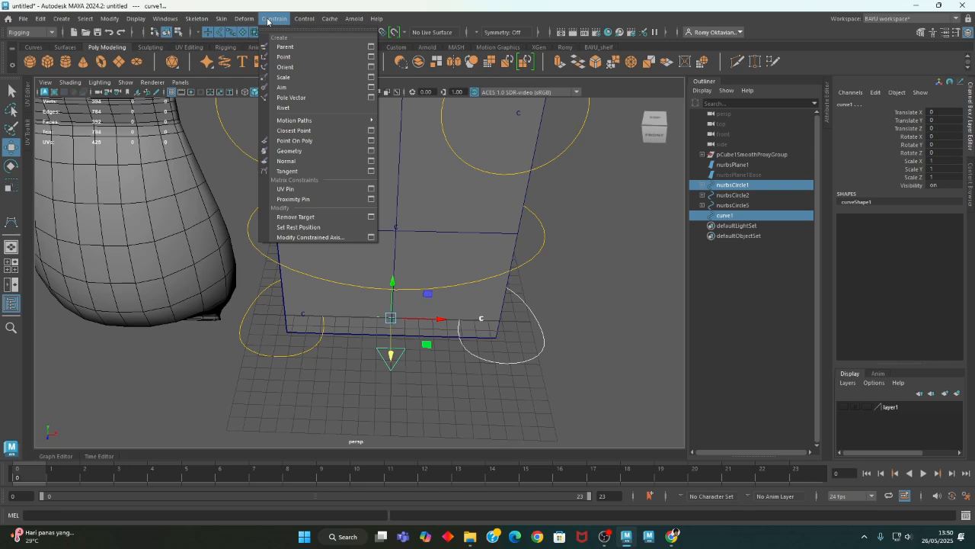
pyautogui.moveTo(243, 19)
pyautogui.moveTo(278, 20)
pyautogui.click(372, 58)
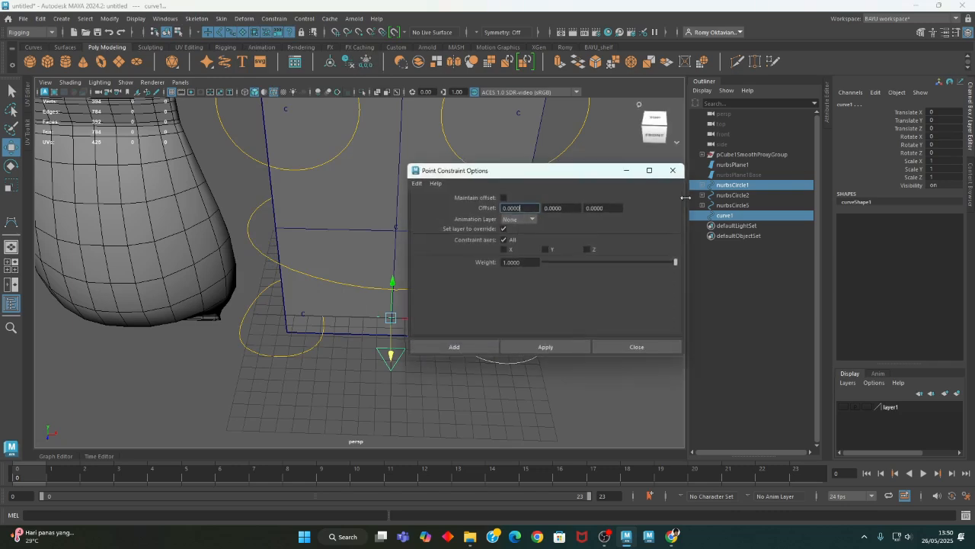
pyautogui.moveTo(571, 180); pyautogui.dragTo(699, 185)
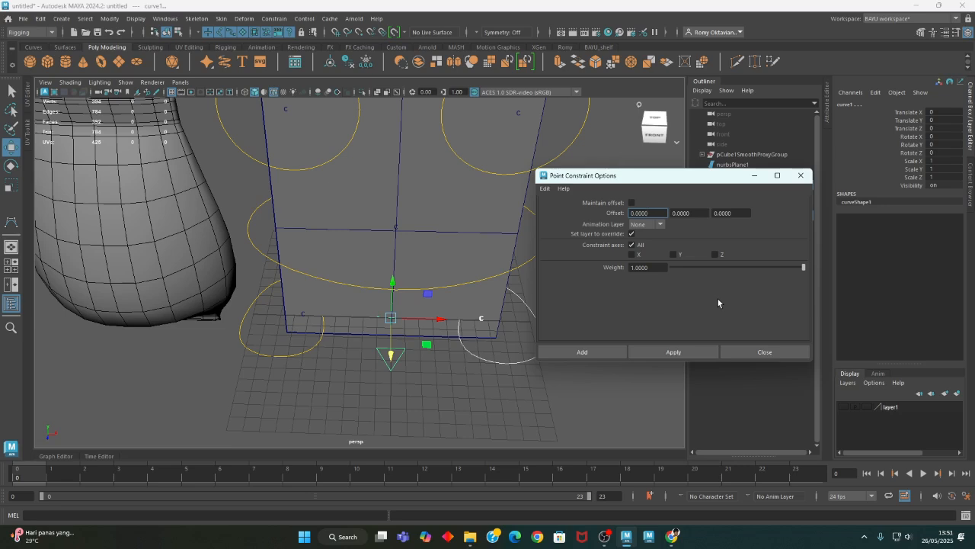
pyautogui.click(632, 254)
pyautogui.click(715, 254)
pyautogui.click(688, 353)
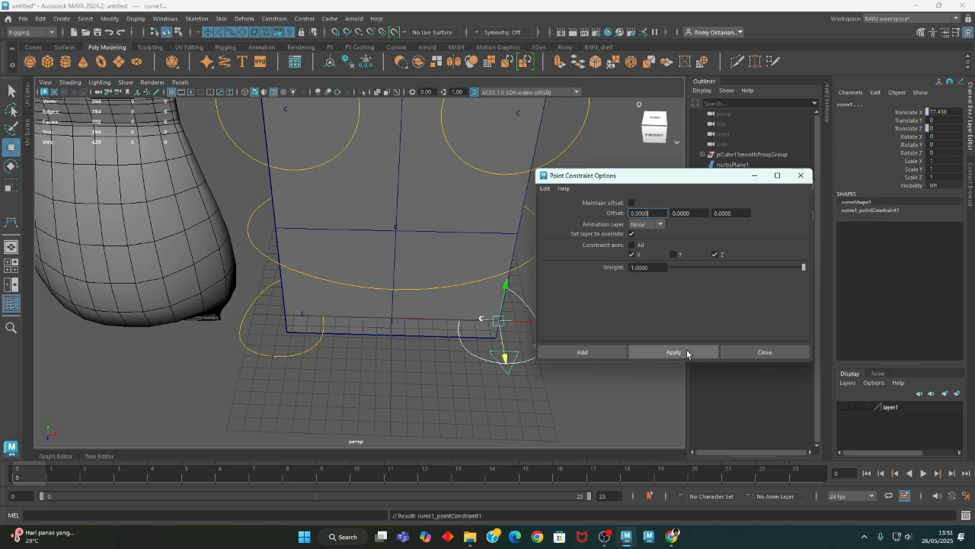
# Step: Add the bottom left circle control as a second X and Z point-constraint target for the arrow curve
pyautogui.click(294, 368)
pyautogui.moveTo(267, 347); pyautogui.dragTo(280, 375)
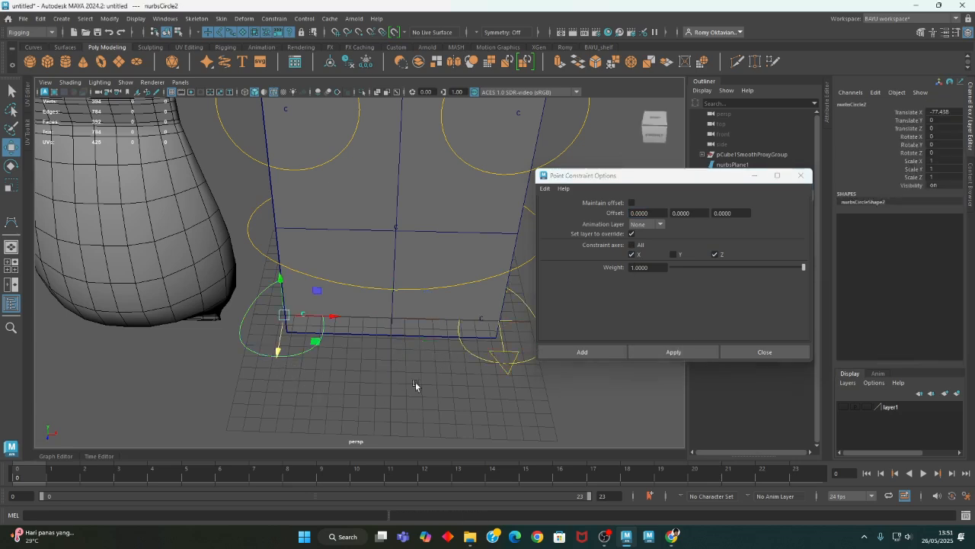
pyautogui.click(507, 377)
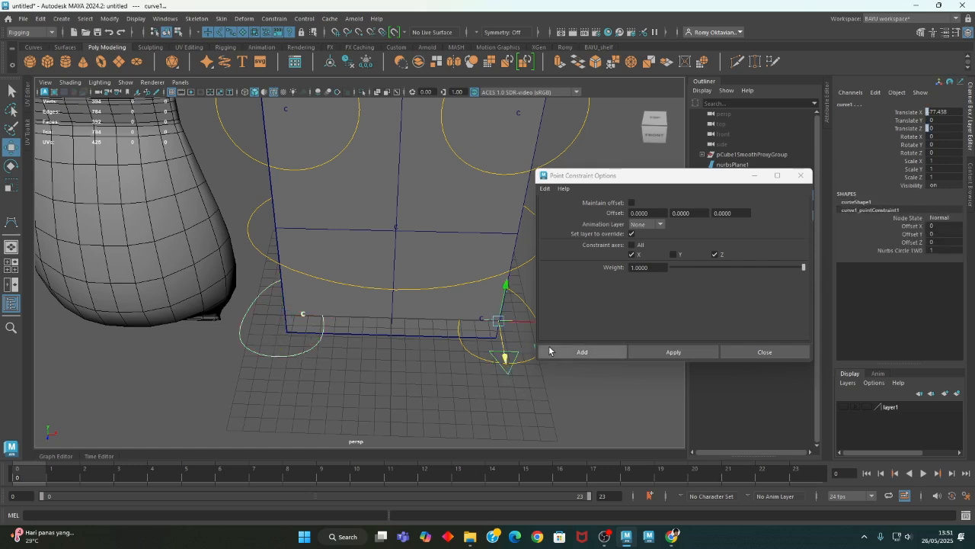
pyautogui.click(651, 349)
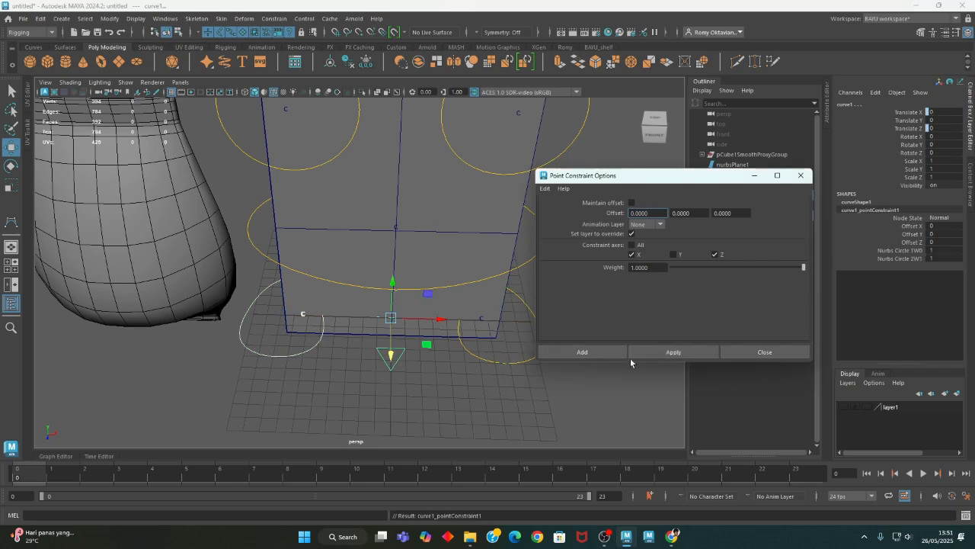
# Step: Try moving the bottom right circle control to test how the arrow curve follows, and undo the move
pyautogui.keyDown('alt'); pyautogui.moveTo(447, 384); pyautogui.dragTo(308, 384, button='middle'); pyautogui.keyUp('alt')
pyautogui.click(368, 356)
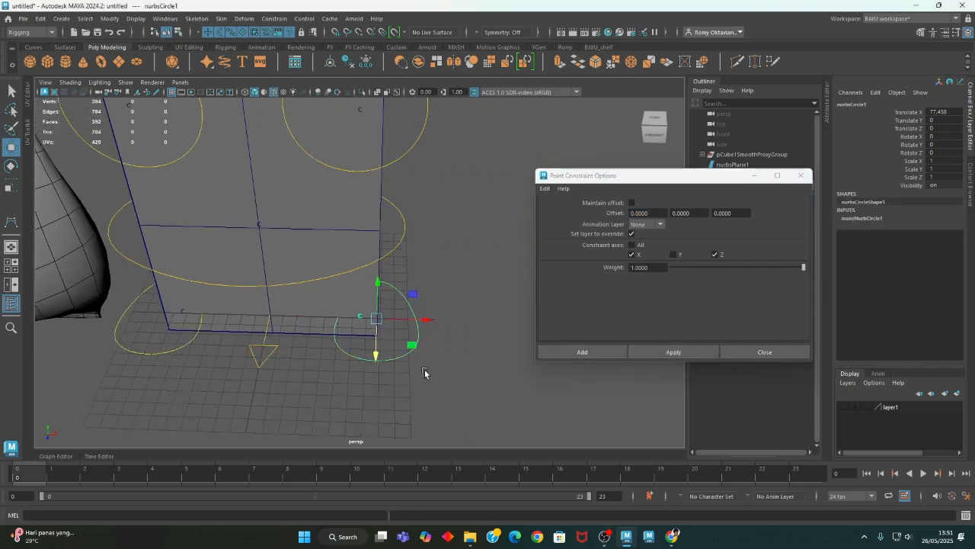
pyautogui.moveTo(415, 355); pyautogui.dragTo(497, 396)
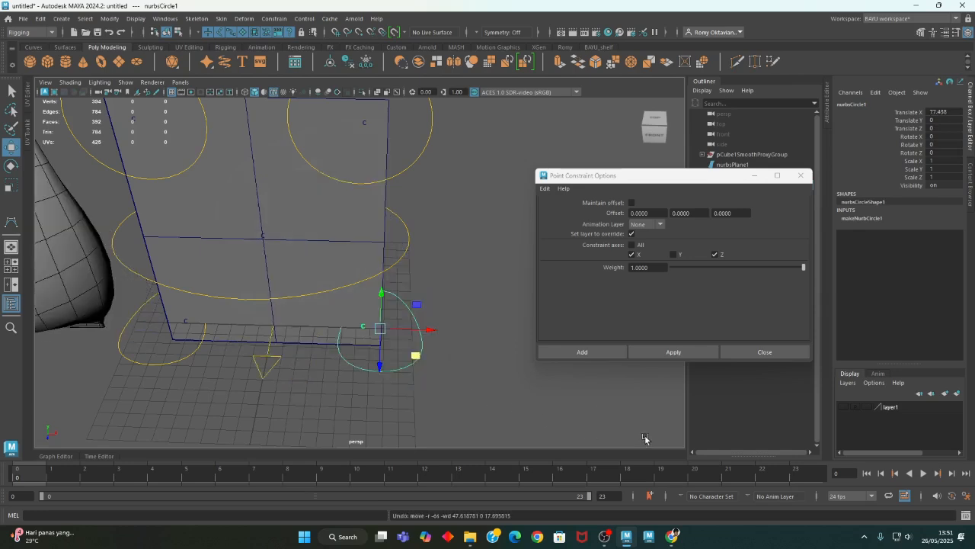
# Step: Parent the large middle circle control nurbsCircle5 to the arrow curve
pyautogui.keyDown('alt'); pyautogui.moveTo(475, 326); pyautogui.dragTo(455, 285); pyautogui.keyUp('alt')
pyautogui.click(433, 262)
pyautogui.keyDown('alt'); pyautogui.moveTo(457, 327); pyautogui.dragTo(333, 378); pyautogui.keyUp('alt')
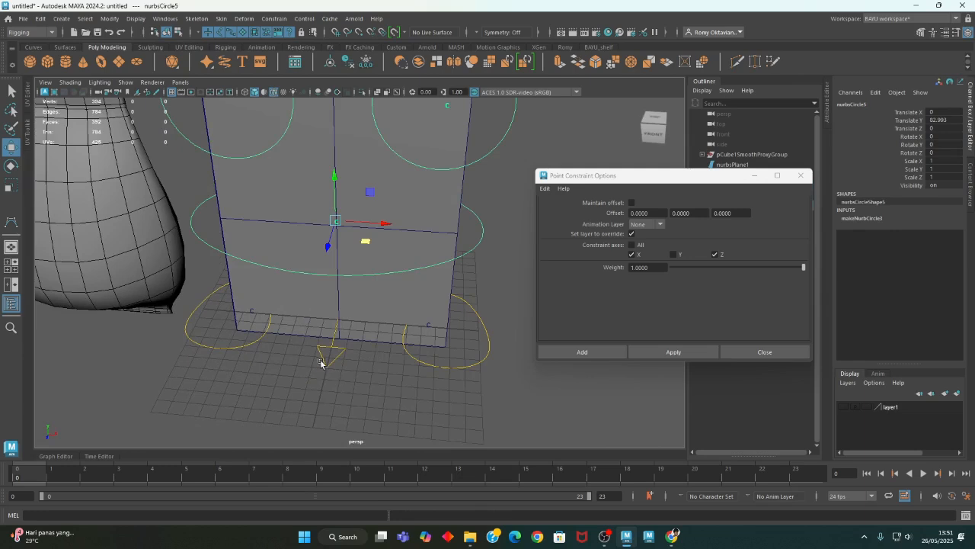
pyautogui.click(321, 361)
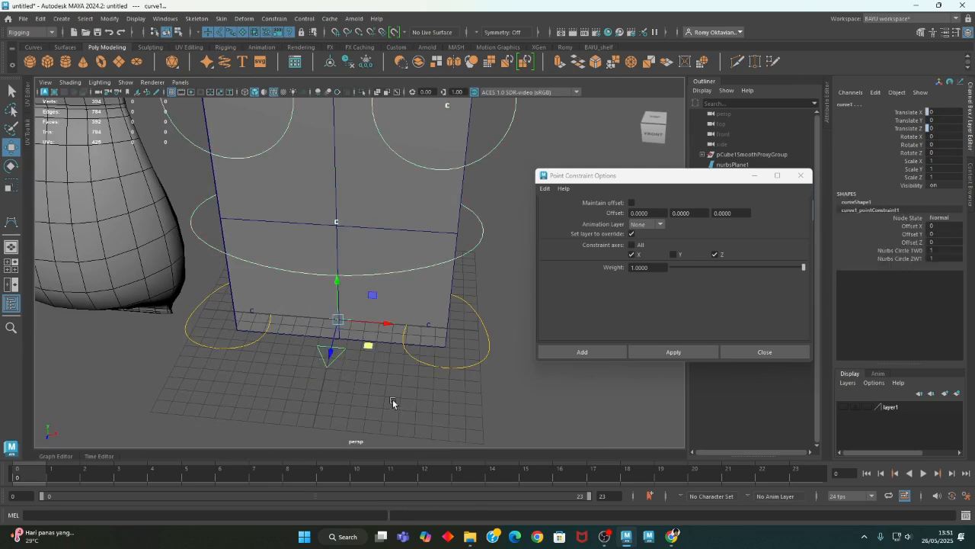
pyautogui.hotkey('ctrl', 'z')
# Step: Try moving the bottom right circle control to check the parented middle circle from the side, and undo it
pyautogui.keyDown('alt'); pyautogui.moveTo(393, 398); pyautogui.dragTo(419, 394); pyautogui.keyUp('alt')
pyautogui.click(414, 322)
pyautogui.moveTo(431, 341); pyautogui.dragTo(320, 376)
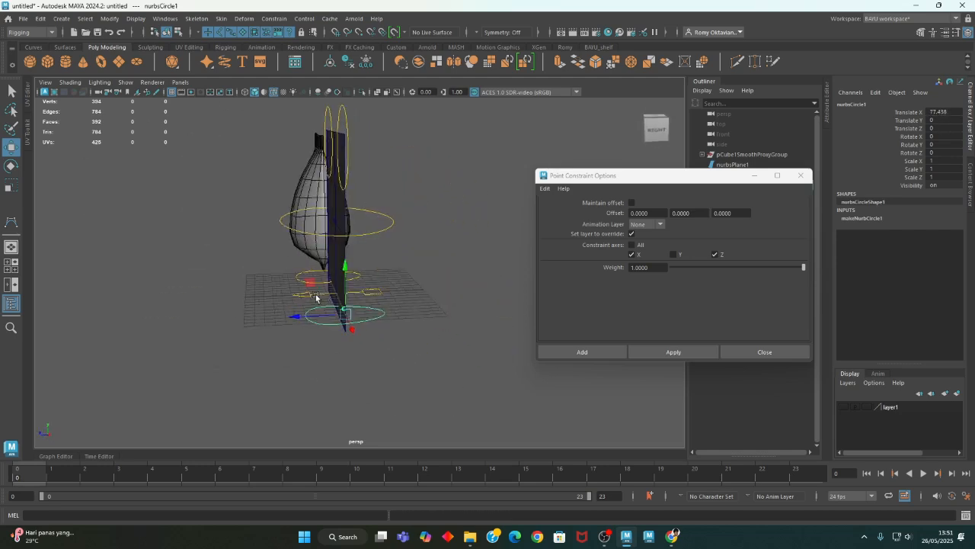
pyautogui.moveTo(309, 275); pyautogui.dragTo(449, 297)
pyautogui.hotkey('ctrl', 'z')
pyautogui.keyDown('alt'); pyautogui.moveTo(280, 369); pyautogui.dragTo(324, 330); pyautogui.keyUp('alt')
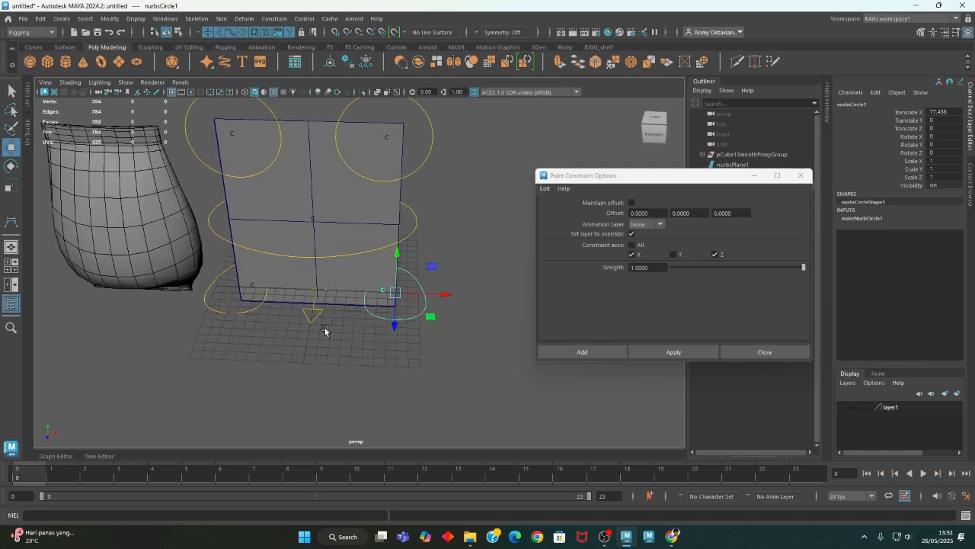
# Step: Try rotating the bottom right circle control about Y, undo the rotation and close the point constraint options
pyautogui.press('e')
pyautogui.moveTo(417, 326); pyautogui.dragTo(449, 314)
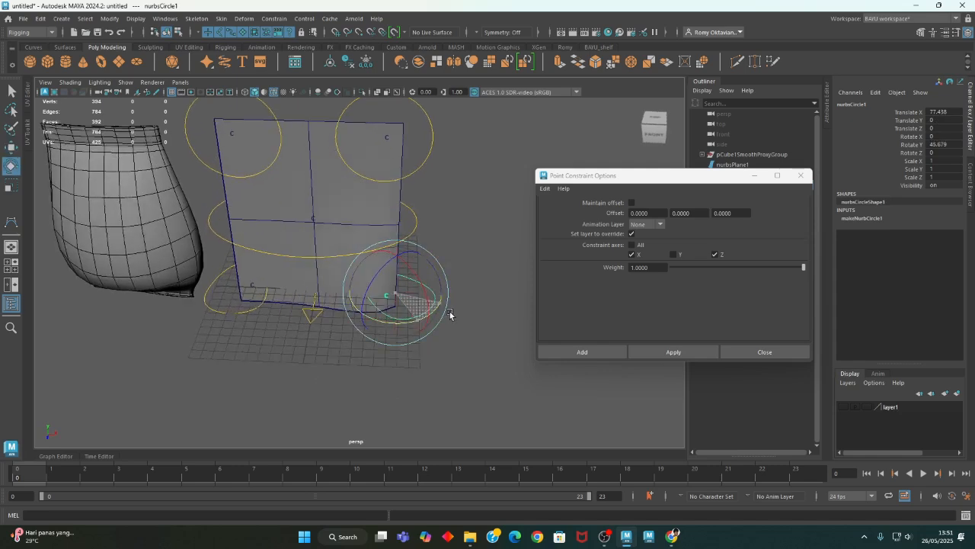
pyautogui.hotkey('ctrl', 'z')
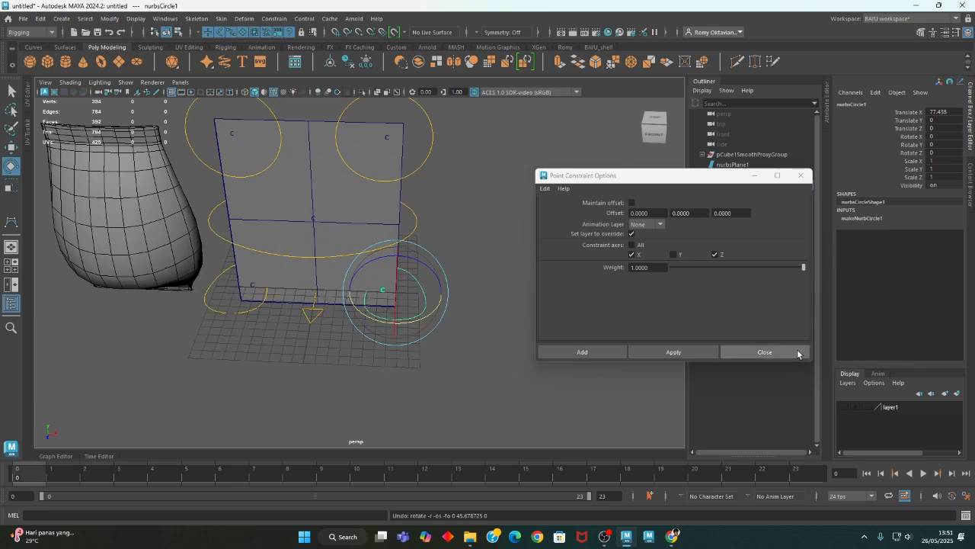
pyautogui.click(765, 352)
# Step: Orient-constrain the arrow curve to the bottom right circle control on the Y axis only, without maintaining offset
pyautogui.keyDown('alt'); pyautogui.moveTo(468, 344); pyautogui.dragTo(523, 370, button='middle'); pyautogui.keyUp('alt')
pyautogui.press('q')
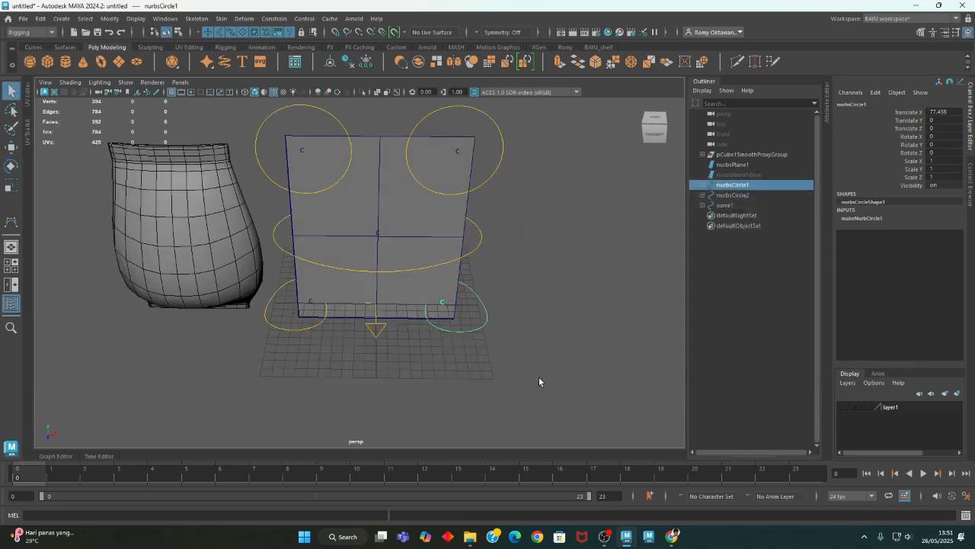
pyautogui.keyDown('shift'); pyautogui.click(372, 335); pyautogui.keyUp('shift')
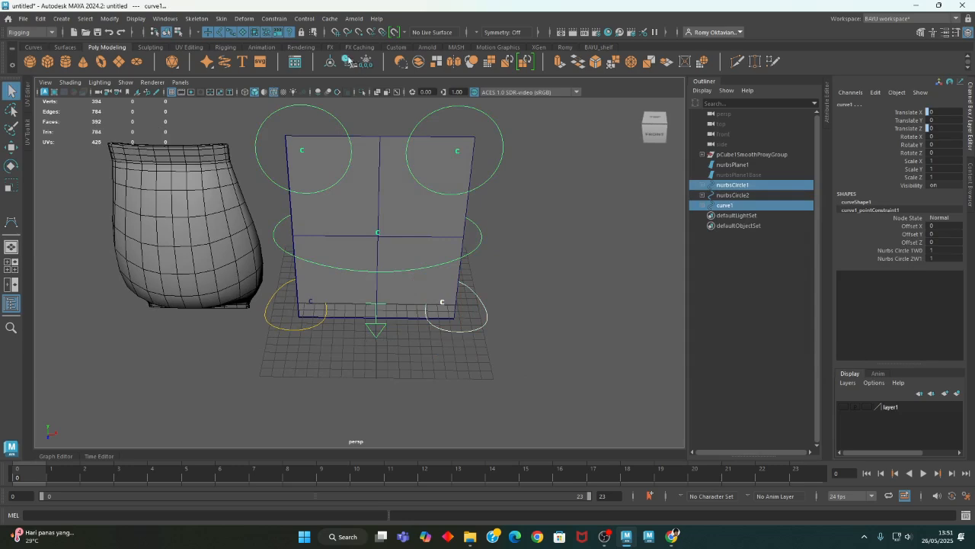
pyautogui.click(268, 21)
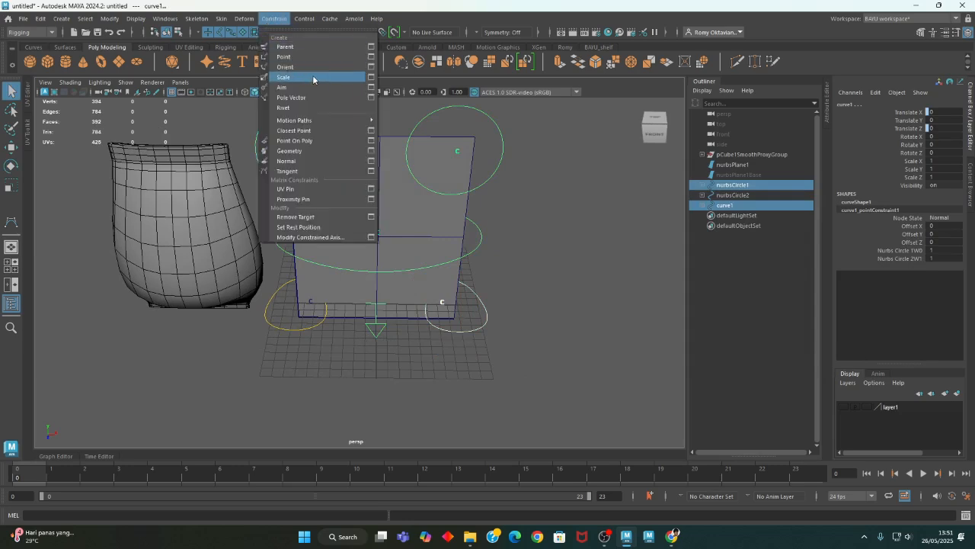
pyautogui.click(372, 68)
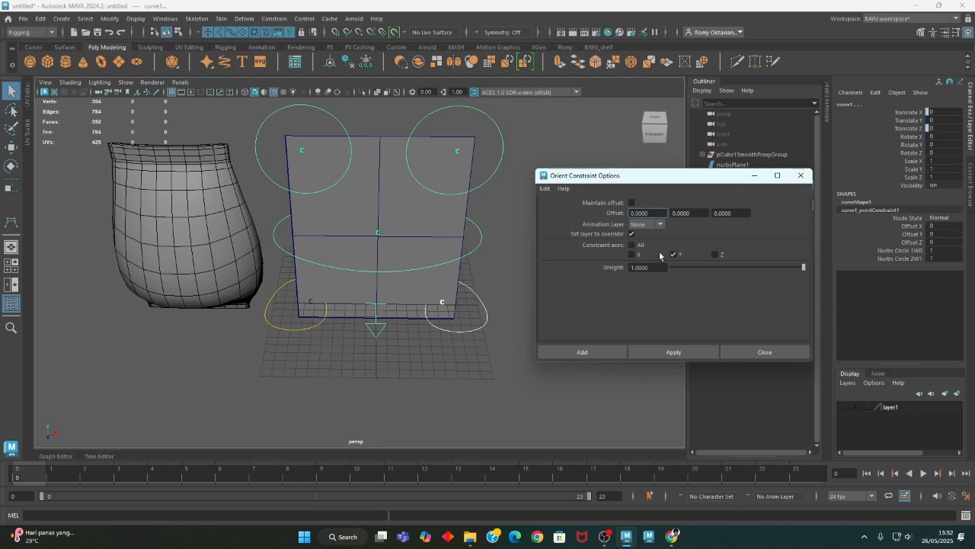
pyautogui.click(678, 356)
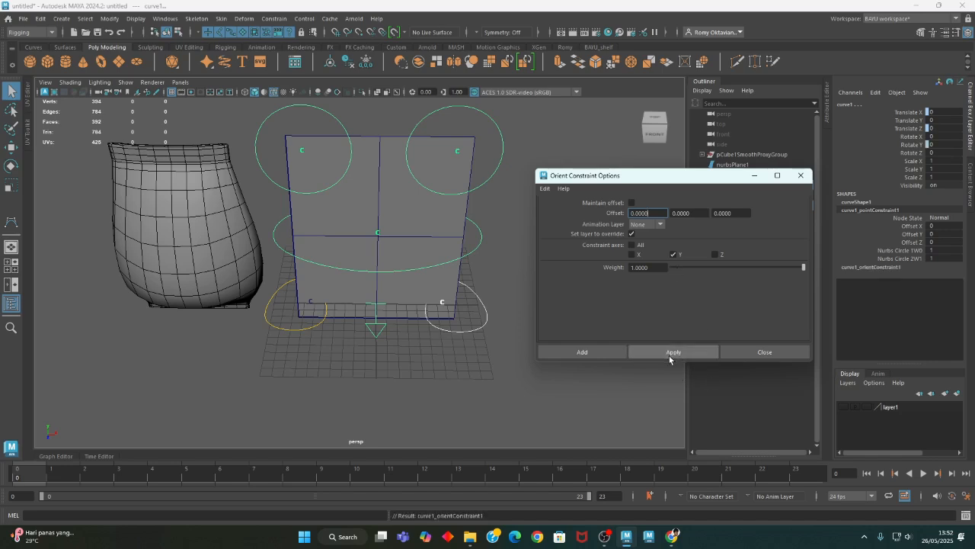
# Step: Add the bottom left circle control as a second Y-axis orient-constraint target for the arrow curve
pyautogui.click(476, 326)
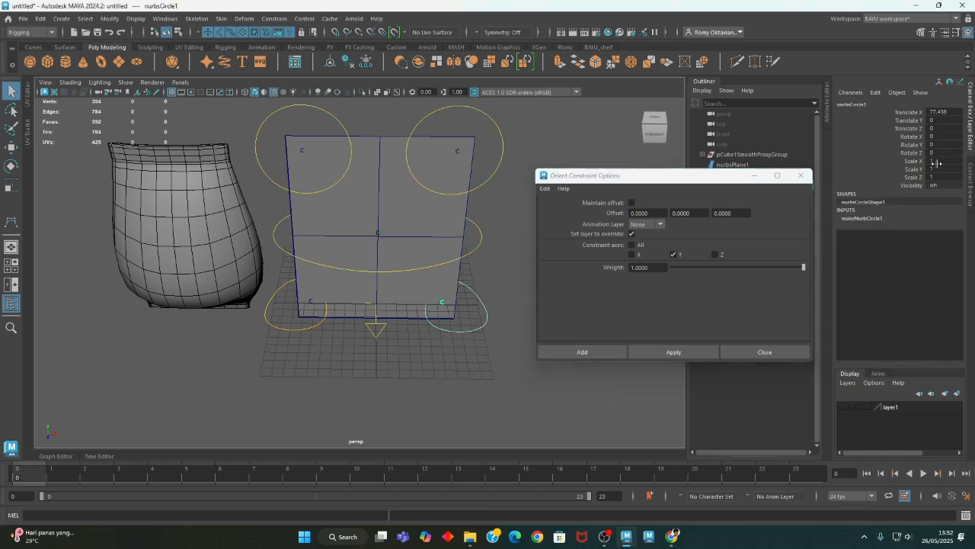
pyautogui.click(273, 327)
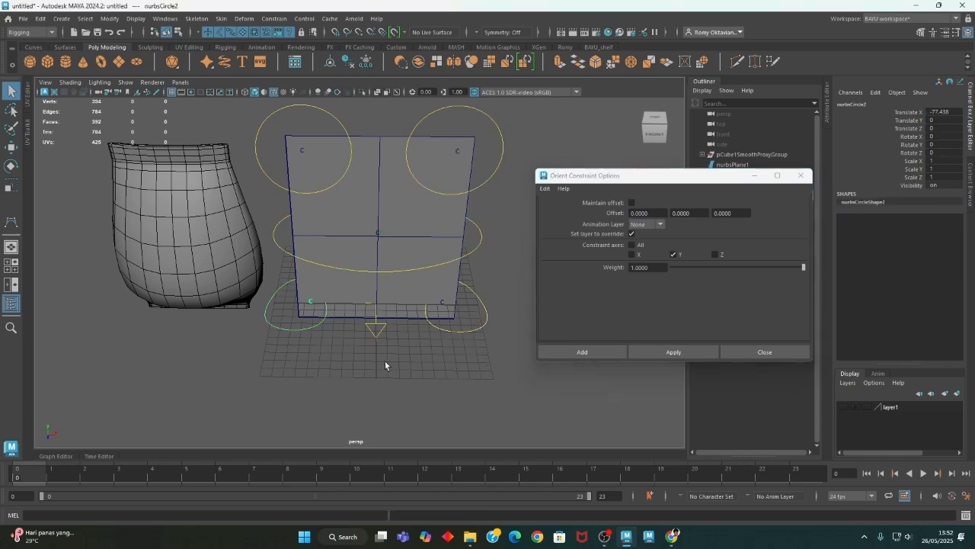
pyautogui.click(376, 335)
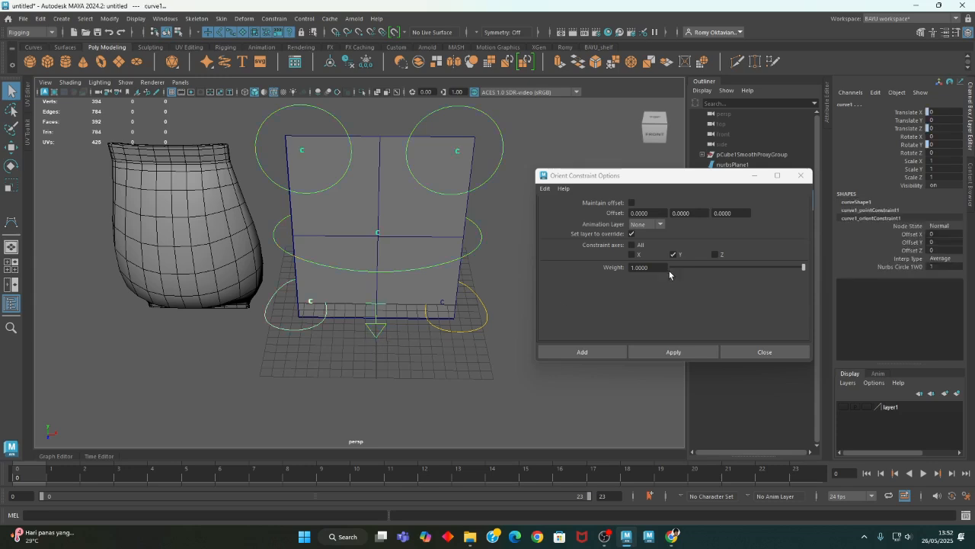
pyautogui.click(672, 353)
# Step: Try rotating the bottom right circle control to test the arrow curve's orient constraint
pyautogui.keyDown('alt'); pyautogui.moveTo(378, 371); pyautogui.dragTo(313, 389, button='middle'); pyautogui.keyUp('alt')
pyautogui.click(408, 383)
pyautogui.click(407, 347)
pyautogui.keyDown('alt'); pyautogui.moveTo(399, 384); pyautogui.dragTo(382, 393); pyautogui.keyUp('alt')
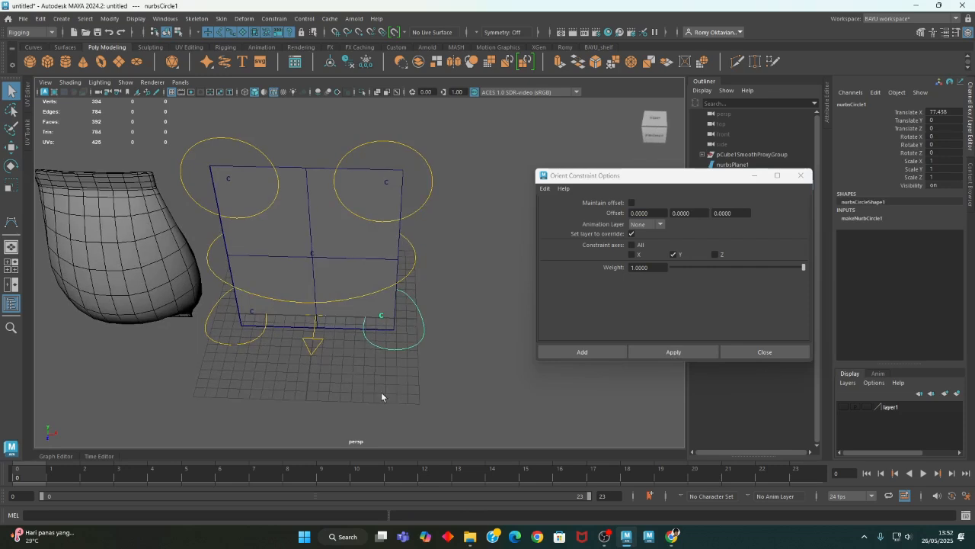
pyautogui.press('e')
pyautogui.moveTo(406, 343); pyautogui.dragTo(328, 390)
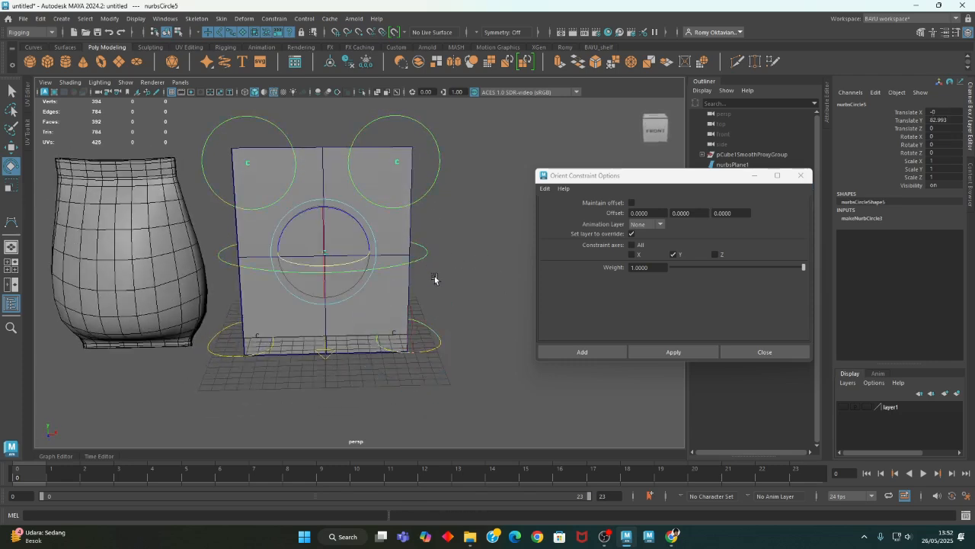
# Step: Test-rotate the large middle circle control about Y and X, undo both rotations and close the orient constraint options
pyautogui.keyDown('alt'); pyautogui.moveTo(434, 279); pyautogui.dragTo(327, 345); pyautogui.keyUp('alt')
pyautogui.moveTo(347, 299)
pyautogui.mouseDown()
pyautogui.moveTo(356, 300)
pyautogui.moveTo(338, 296)
pyautogui.moveTo(352, 294)
pyautogui.mouseUp()
pyautogui.hotkey('ctrl', 'z')
pyautogui.keyDown('alt'); pyautogui.moveTo(355, 364); pyautogui.dragTo(327, 355); pyautogui.keyUp('alt')
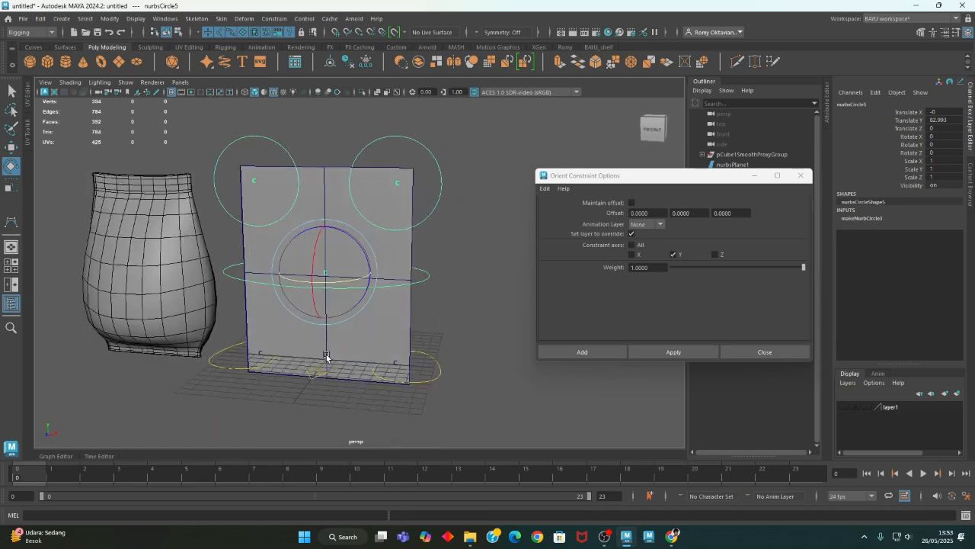
pyautogui.moveTo(339, 274)
pyautogui.mouseDown()
pyautogui.moveTo(340, 248)
pyautogui.moveTo(337, 267)
pyautogui.moveTo(340, 258)
pyautogui.moveTo(368, 265)
pyautogui.moveTo(342, 246)
pyautogui.moveTo(323, 272)
pyautogui.moveTo(326, 250)
pyautogui.moveTo(330, 266)
pyautogui.moveTo(317, 267)
pyautogui.moveTo(312, 252)
pyautogui.moveTo(315, 300)
pyautogui.moveTo(329, 246)
pyautogui.moveTo(326, 287)
pyautogui.mouseUp()
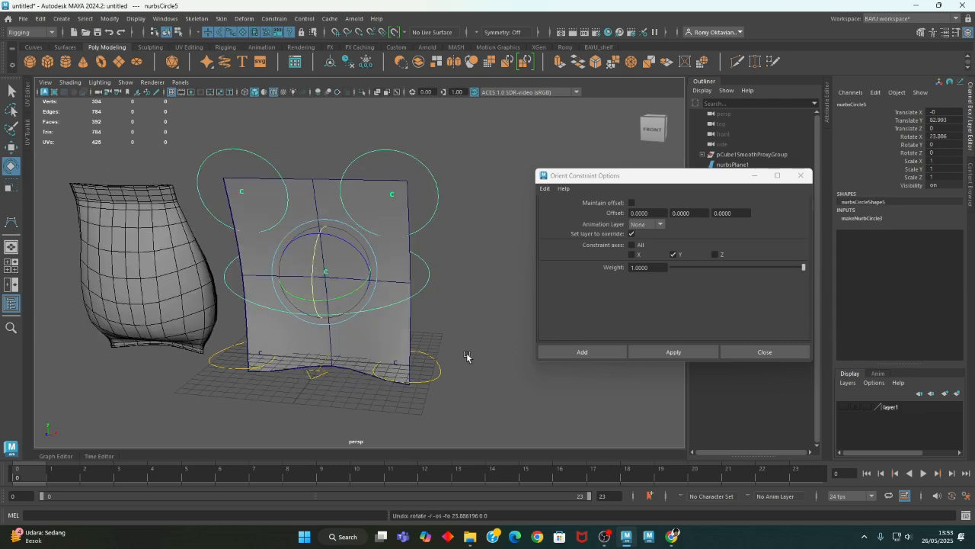
pyautogui.hotkey('ctrl', 'z')
pyautogui.keyDown('alt'); pyautogui.moveTo(355, 381); pyautogui.dragTo(459, 384, button='middle'); pyautogui.keyUp('alt')
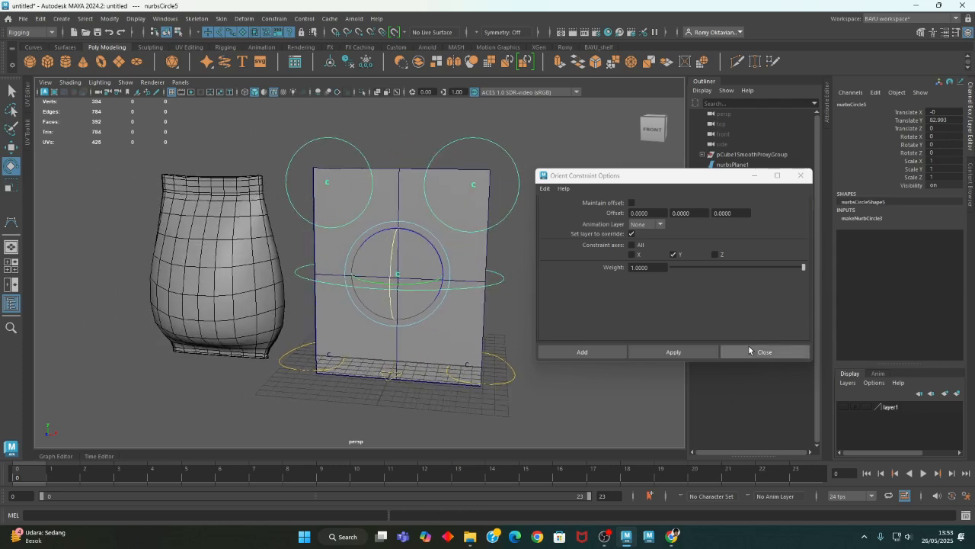
pyautogui.click(749, 351)
# Step: Make layer1 with the low-poly pouch visible, select the NURBS plane and set layer1's display type to Template
pyautogui.keyDown('alt'); pyautogui.moveTo(334, 424); pyautogui.dragTo(349, 429, button='middle'); pyautogui.keyUp('alt')
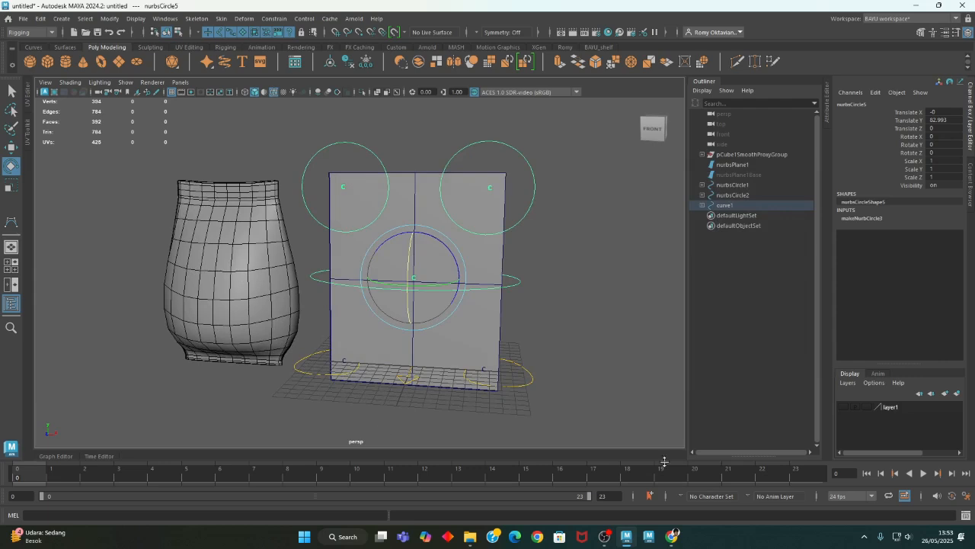
pyautogui.click(626, 333)
pyautogui.click(843, 407)
pyautogui.keyDown('alt'); pyautogui.moveTo(452, 338); pyautogui.dragTo(556, 359); pyautogui.keyUp('alt')
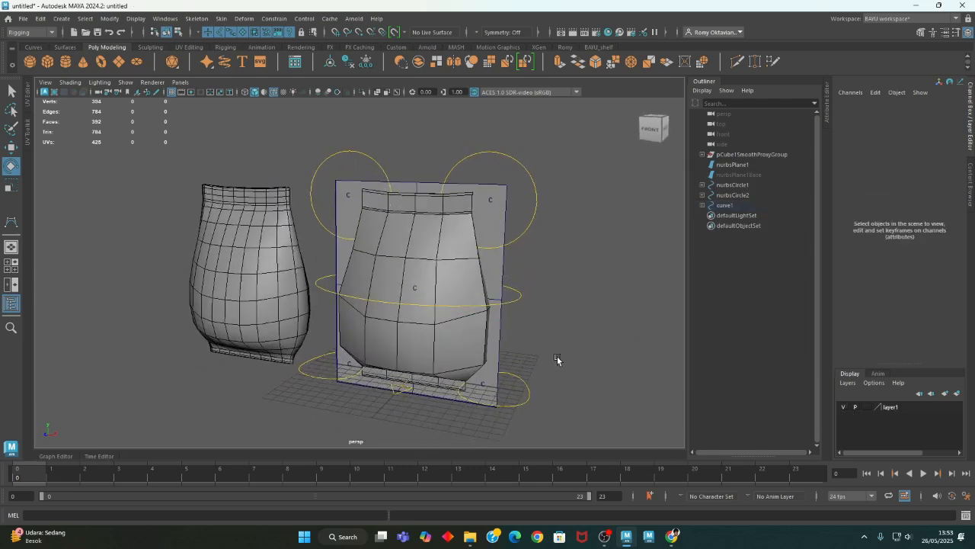
pyautogui.click(493, 266)
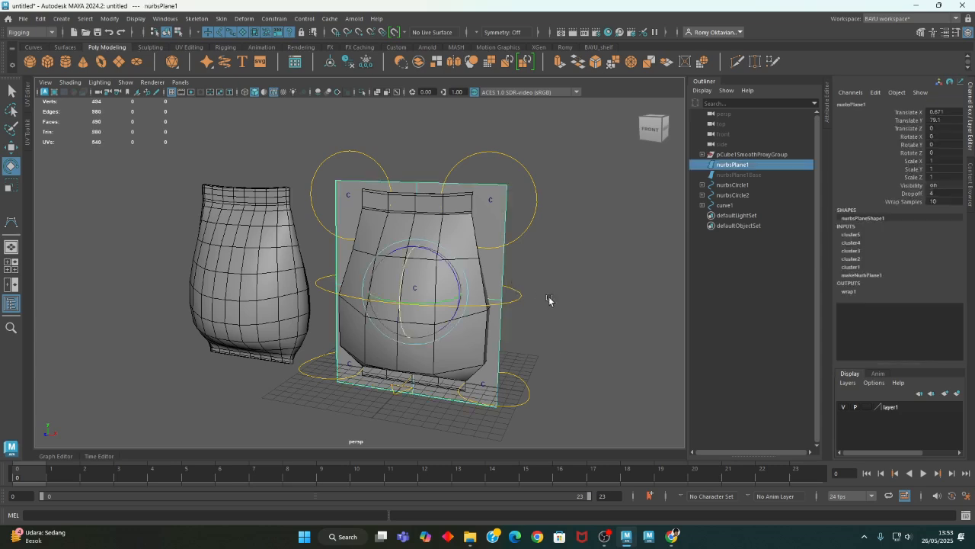
pyautogui.click(865, 406)
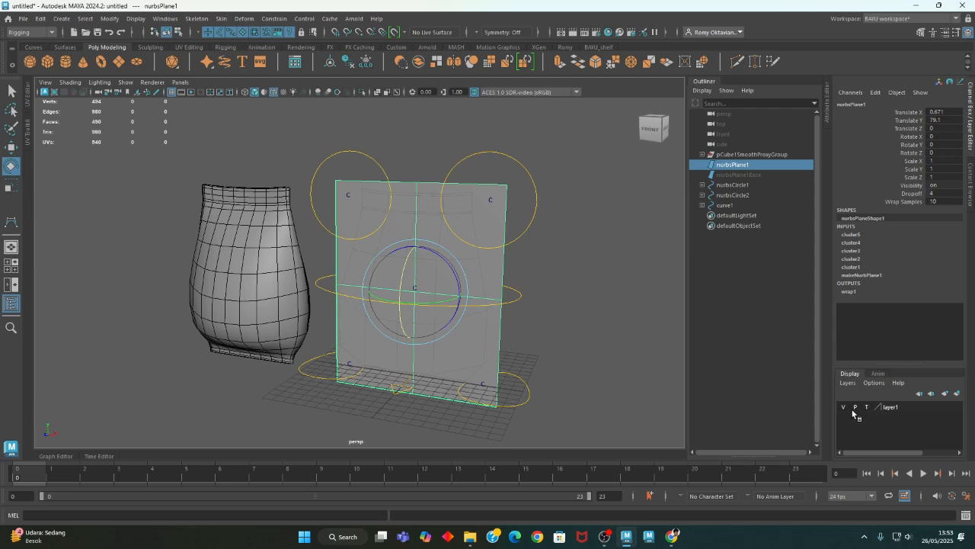
# Step: Cycle layer1's display type and try selecting the NURBS plane while the low-poly pouch is templated
pyautogui.keyDown('alt'); pyautogui.moveTo(626, 406); pyautogui.dragTo(564, 404); pyautogui.keyUp('alt')
pyautogui.keyDown('alt'); pyautogui.moveTo(555, 399); pyautogui.dragTo(638, 406); pyautogui.keyUp('alt')
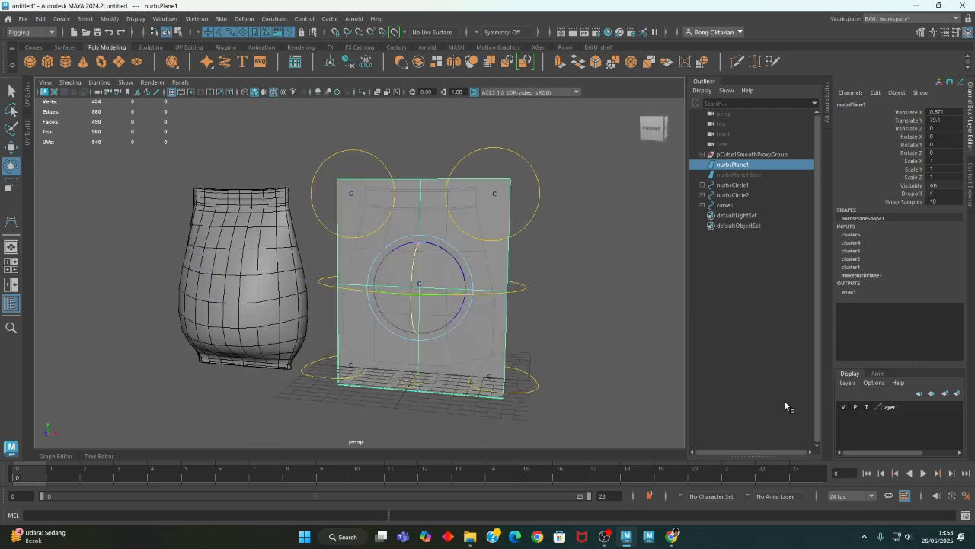
pyautogui.click(867, 407)
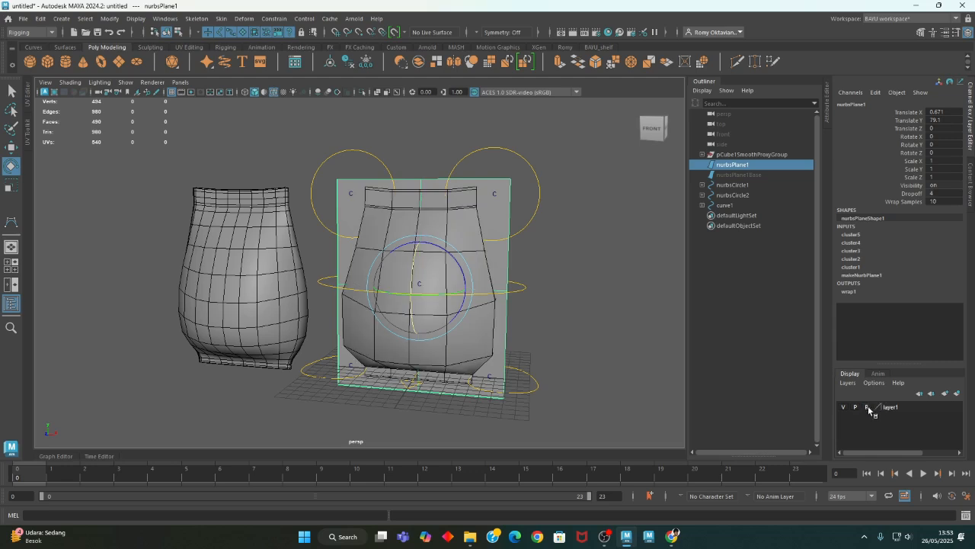
pyautogui.click(867, 407)
pyautogui.keyDown('alt'); pyautogui.moveTo(587, 385); pyautogui.dragTo(454, 358); pyautogui.keyUp('alt')
pyautogui.click(571, 374)
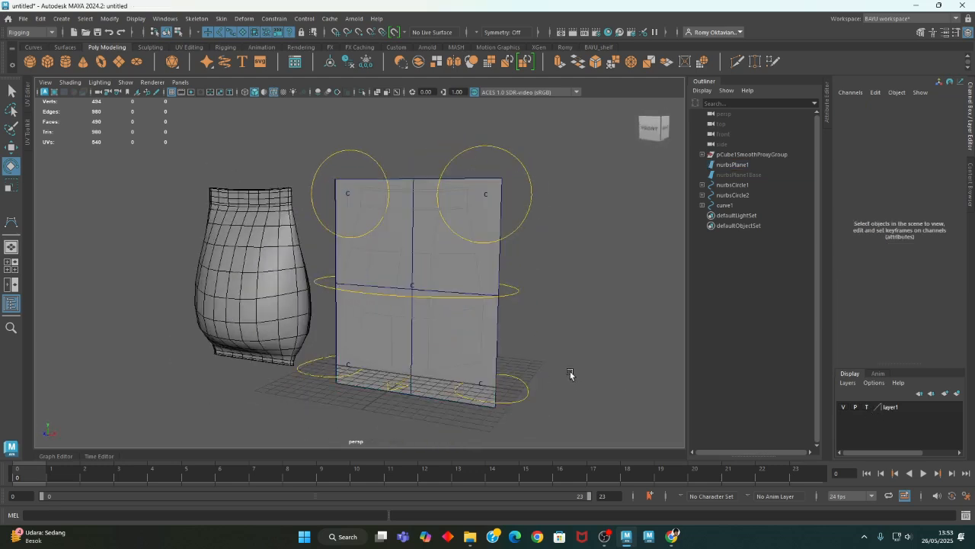
pyautogui.click(435, 322)
pyautogui.click(666, 378)
# Step: Set layer1's display type back to normal so the low-poly pouch is shown shaded, and clear the selection
pyautogui.click(866, 407)
pyautogui.click(448, 339)
pyautogui.keyDown('alt'); pyautogui.moveTo(537, 365); pyautogui.dragTo(579, 377); pyautogui.keyUp('alt')
pyautogui.click(866, 407)
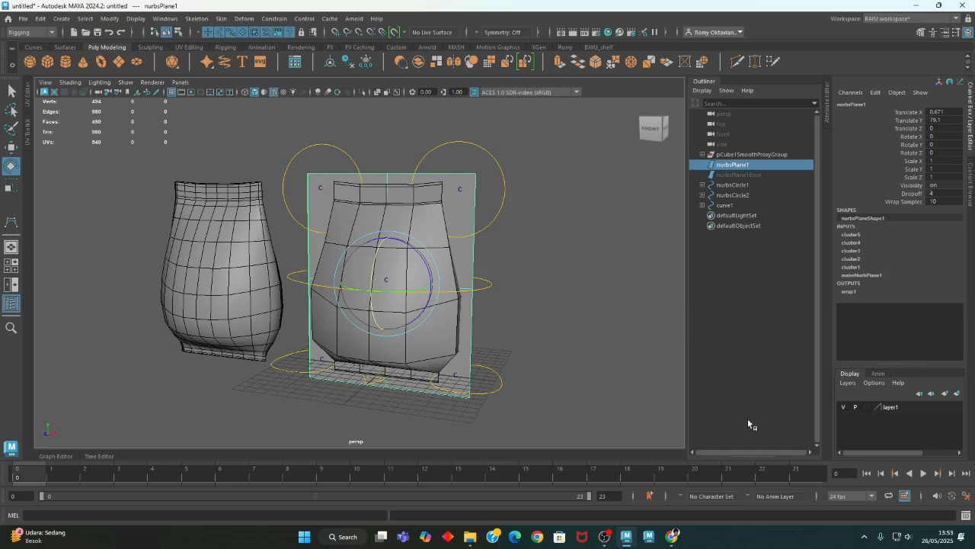
pyautogui.keyDown('alt'); pyautogui.moveTo(504, 317); pyautogui.dragTo(506, 326); pyautogui.keyUp('alt')
pyautogui.click(544, 331)
# Step: Open the NURBS plane's shape attributes and expand the Object Display settings of nurbsPlaneShape1
pyautogui.click(477, 227)
pyautogui.hotkey('ctrl', 'a')
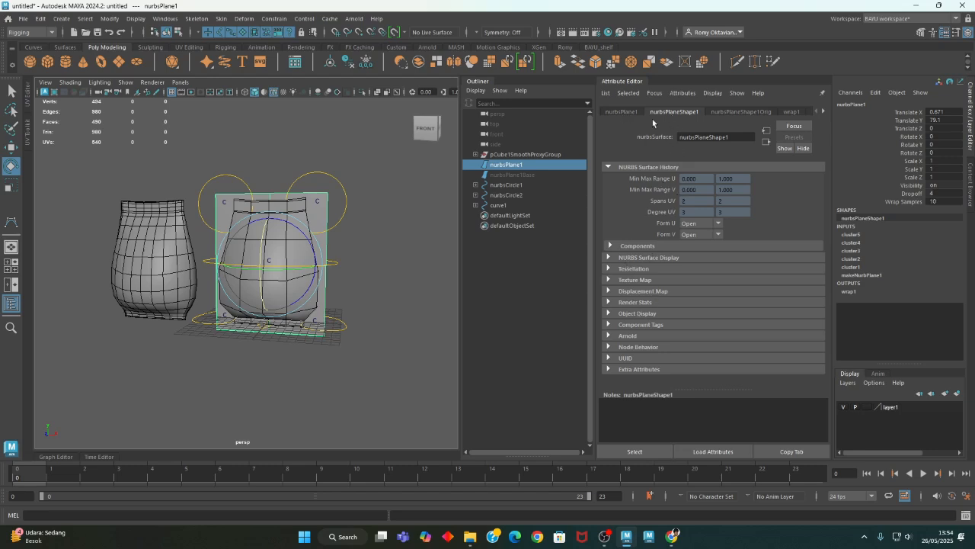
pyautogui.click(619, 112)
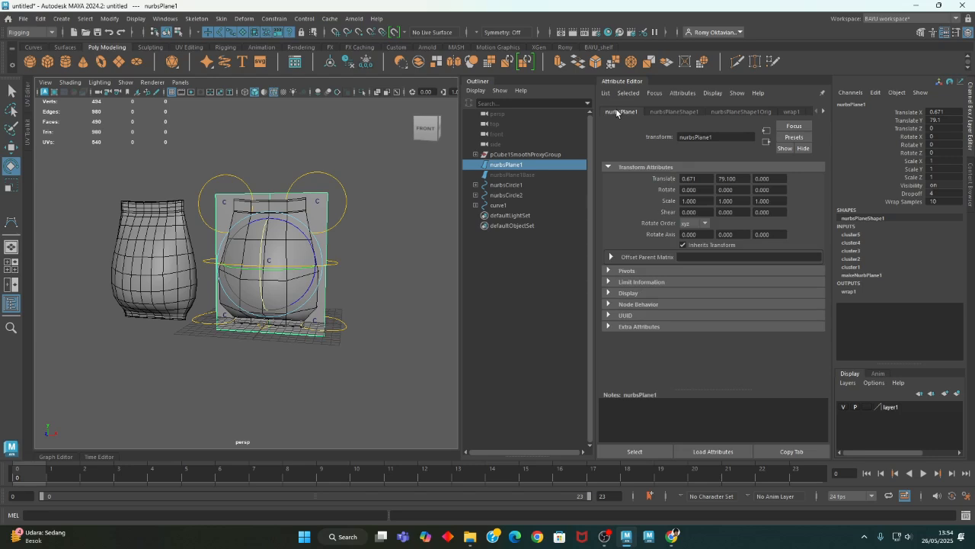
pyautogui.click(677, 112)
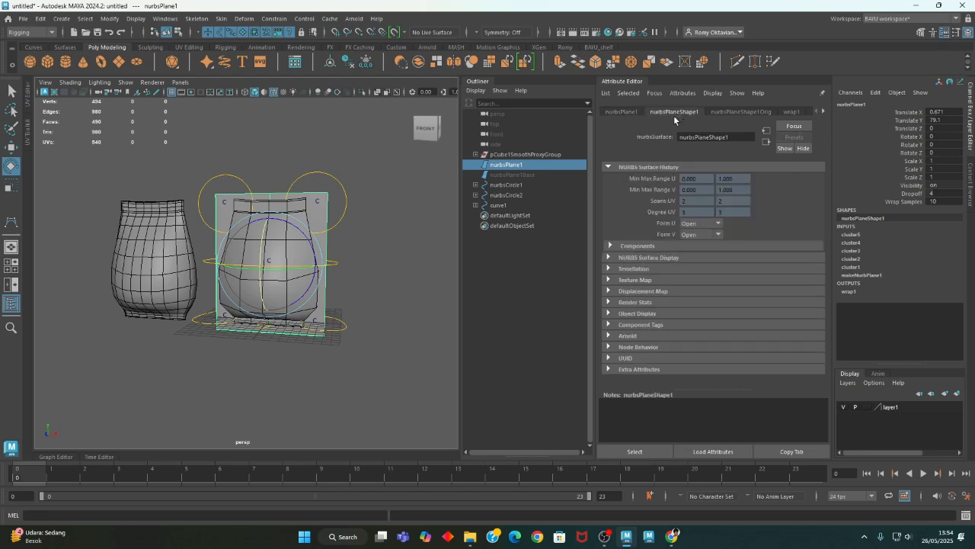
pyautogui.click(634, 314)
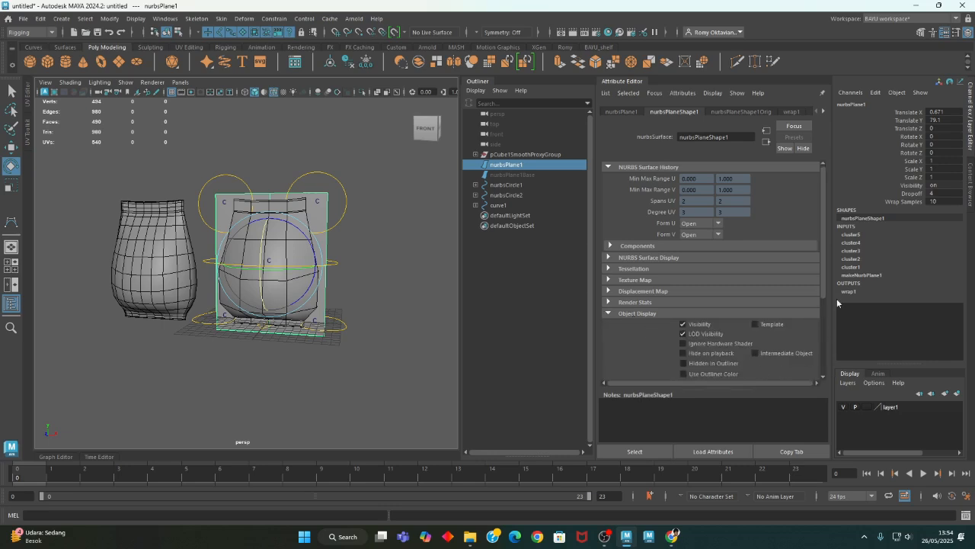
pyautogui.moveTo(823, 278); pyautogui.dragTo(821, 304)
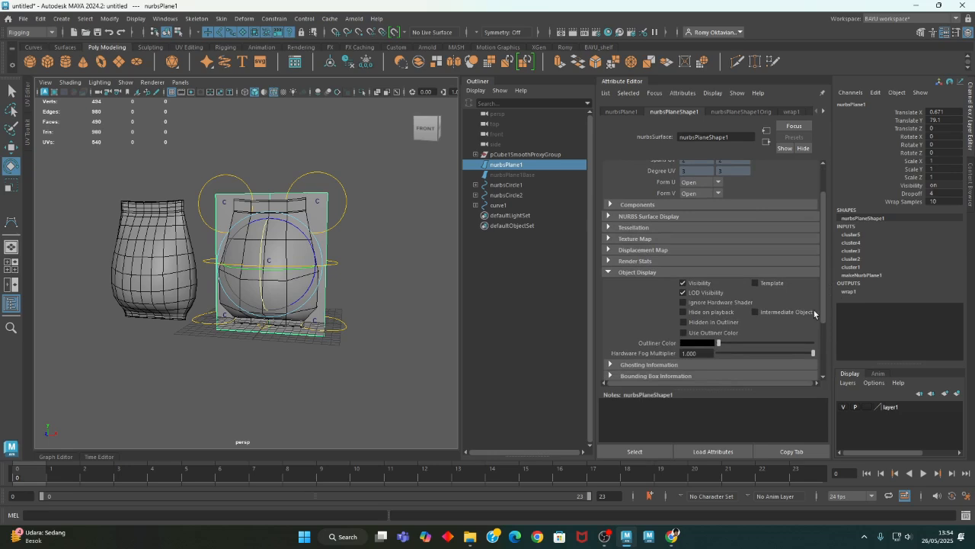
# Step: Test the Visibility option of nurbsPlaneShape1, leave it on, enable Template for the plane and close its attributes
pyautogui.click(696, 284)
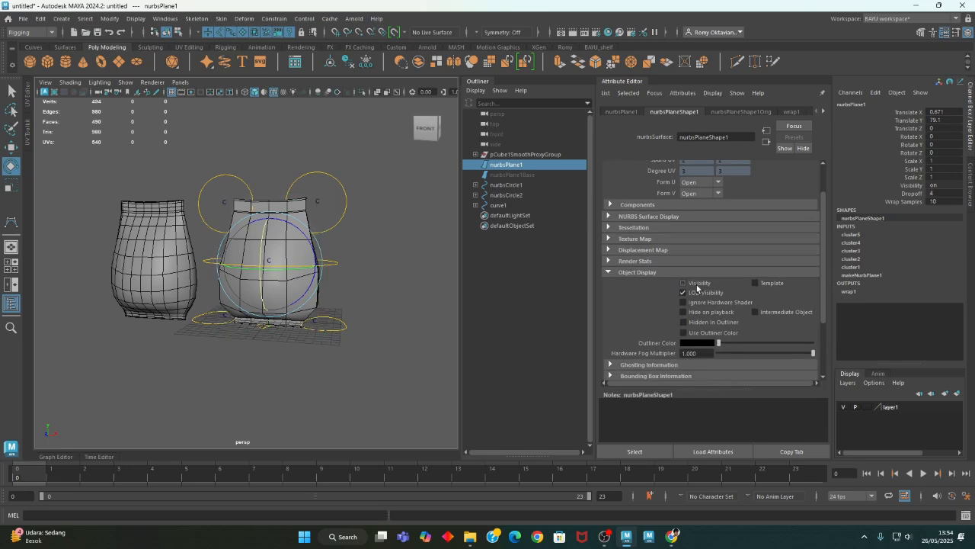
pyautogui.click(696, 287)
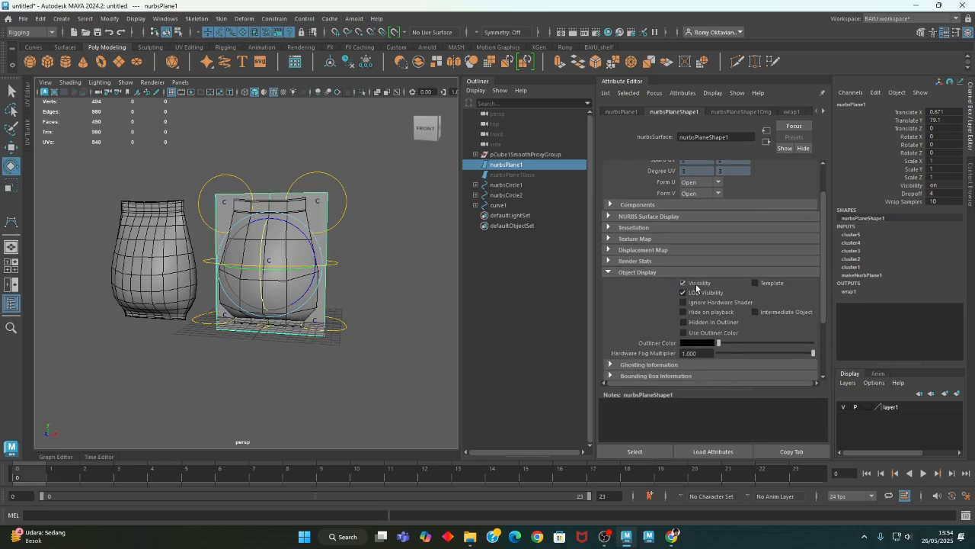
pyautogui.click(755, 284)
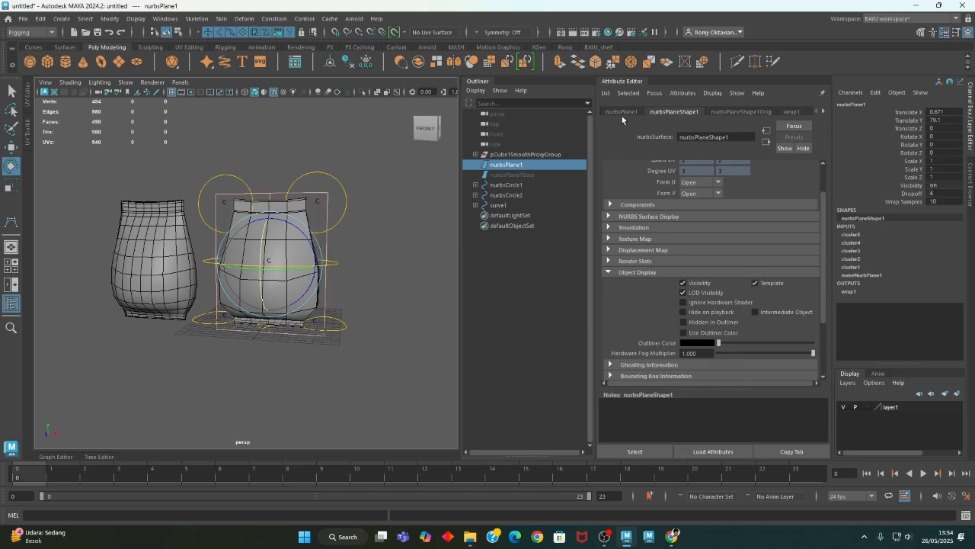
pyautogui.click(621, 82)
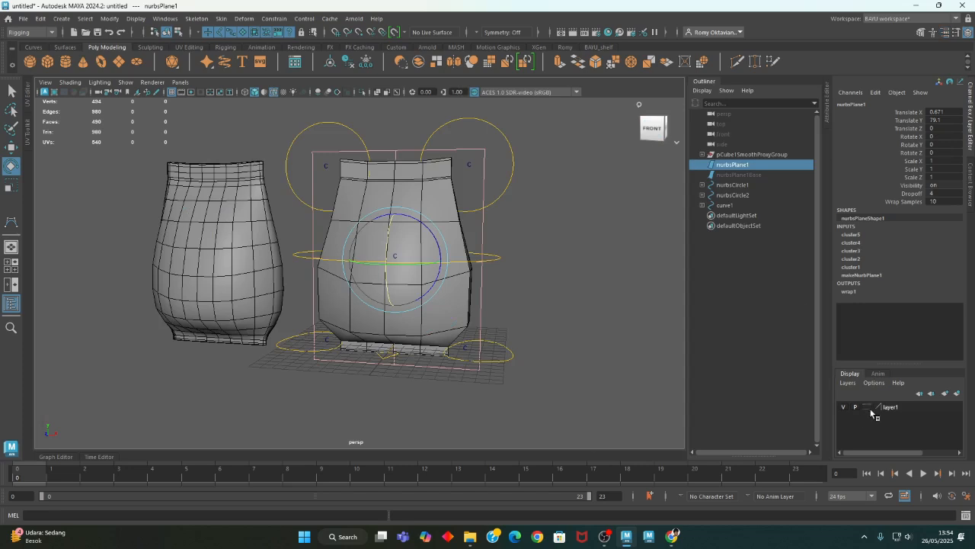
pyautogui.keyDown('alt'); pyautogui.moveTo(607, 349); pyautogui.dragTo(582, 354); pyautogui.keyUp('alt')
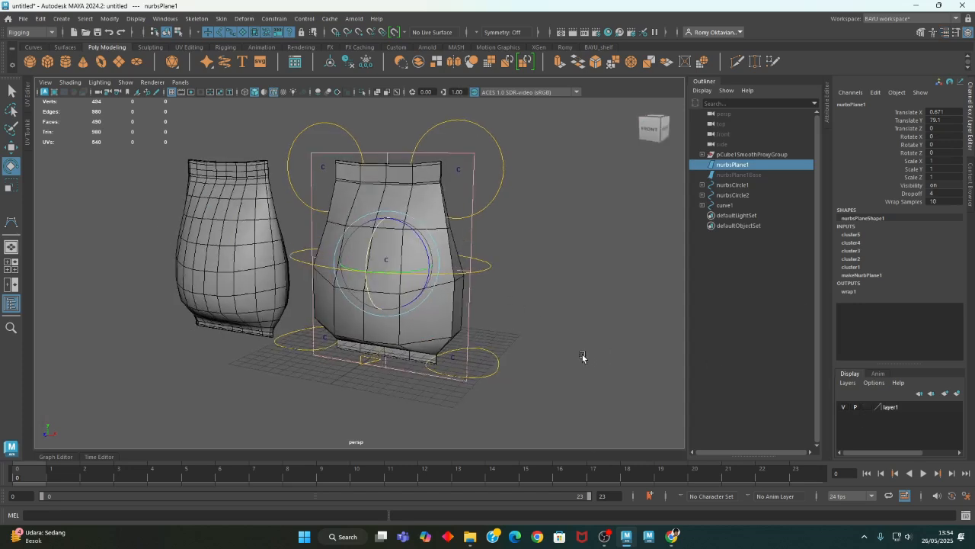
pyautogui.click(582, 354)
# Step: Test-move the bottom right circle control to check the pouch's deformation, and undo the move
pyautogui.keyDown('alt'); pyautogui.moveTo(496, 348); pyautogui.dragTo(515, 378); pyautogui.keyUp('alt')
pyautogui.click(503, 367)
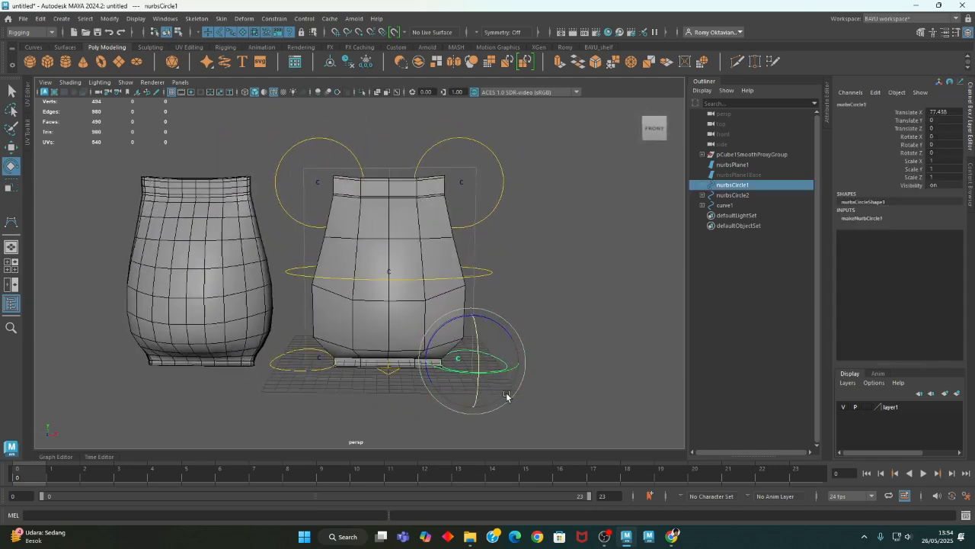
pyautogui.press('w')
pyautogui.moveTo(505, 327); pyautogui.dragTo(521, 303, button='middle')
pyautogui.moveTo(521, 303); pyautogui.dragTo(510, 308)
pyautogui.hotkey('ctrl', 'z')
# Step: Test-move the large middle circle control together with its upper circles, and undo the move
pyautogui.keyDown('alt'); pyautogui.moveTo(561, 368); pyautogui.dragTo(599, 325, button='middle'); pyautogui.keyUp('alt')
pyautogui.keyDown('alt'); pyautogui.moveTo(599, 324); pyautogui.dragTo(523, 283); pyautogui.keyUp('alt')
pyautogui.click(516, 280)
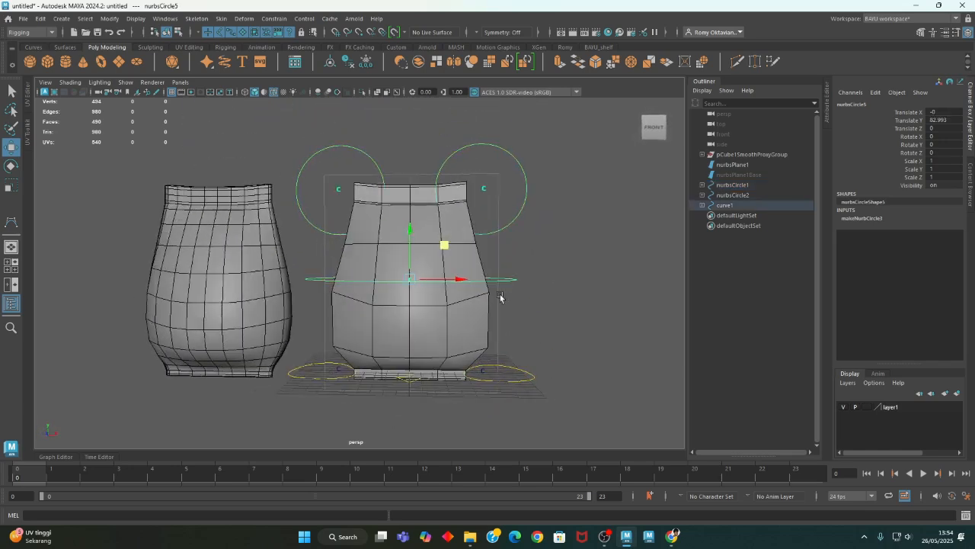
pyautogui.moveTo(441, 246)
pyautogui.mouseDown(button='middle')
pyautogui.moveTo(462, 215)
pyautogui.moveTo(483, 226)
pyautogui.moveTo(447, 263)
pyautogui.moveTo(447, 243)
pyautogui.mouseUp(button='middle')
pyautogui.hotkey('ctrl', 'z')
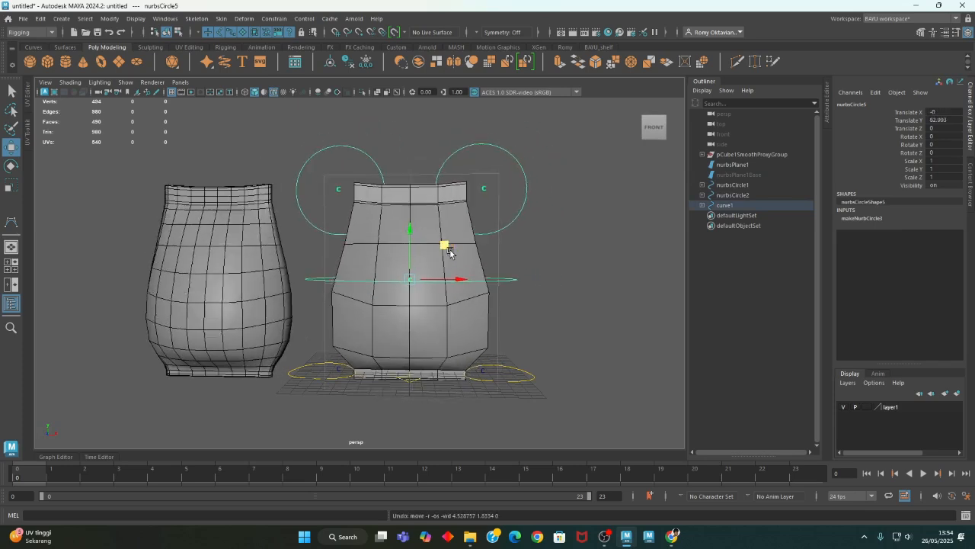
# Step: Test-scale the large middle circle control uniformly to about 1.535, undo the scaling and try another slight move
pyautogui.press('r')
pyautogui.keyDown('alt'); pyautogui.moveTo(455, 314); pyautogui.dragTo(421, 331); pyautogui.keyUp('alt')
pyautogui.moveTo(399, 295); pyautogui.dragTo(500, 303)
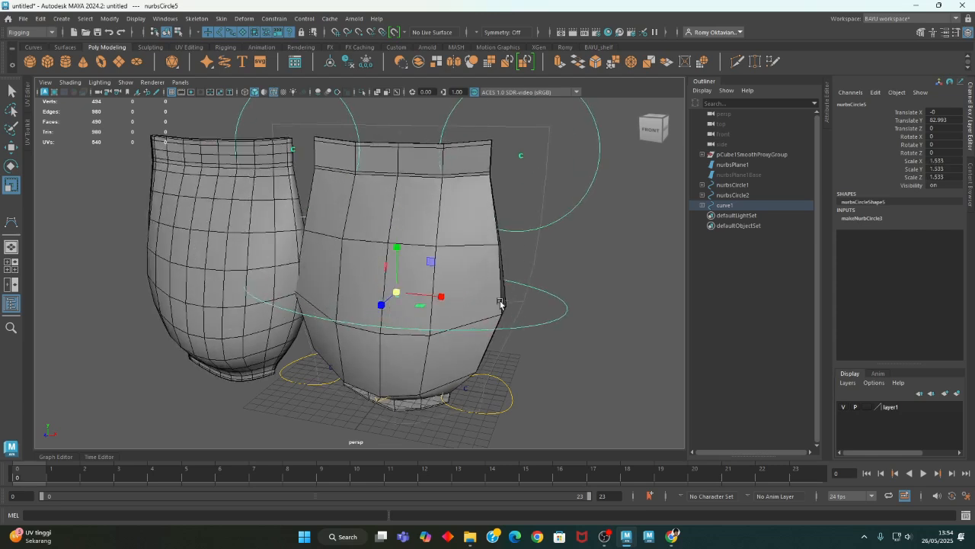
pyautogui.hotkey('ctrl', 'z')
pyautogui.moveTo(419, 331)
pyautogui.keyDown('alt'); pyautogui.mouseDown()
pyautogui.moveTo(438, 324)
pyautogui.moveTo(433, 317)
pyautogui.mouseUp(); pyautogui.keyUp('alt')
pyautogui.press('w')
pyautogui.moveTo(440, 245)
pyautogui.mouseDown()
pyautogui.moveTo(481, 211)
pyautogui.moveTo(387, 214)
pyautogui.moveTo(492, 220)
pyautogui.moveTo(465, 261)
pyautogui.moveTo(442, 247)
pyautogui.mouseUp()
# Step: Test-move the top right and top left circle controls one after the other, undo each move and clear the selection
pyautogui.click(513, 211)
pyautogui.moveTo(516, 155); pyautogui.dragTo(654, 184)
pyautogui.hotkey('ctrl', 'z')
pyautogui.click(340, 147)
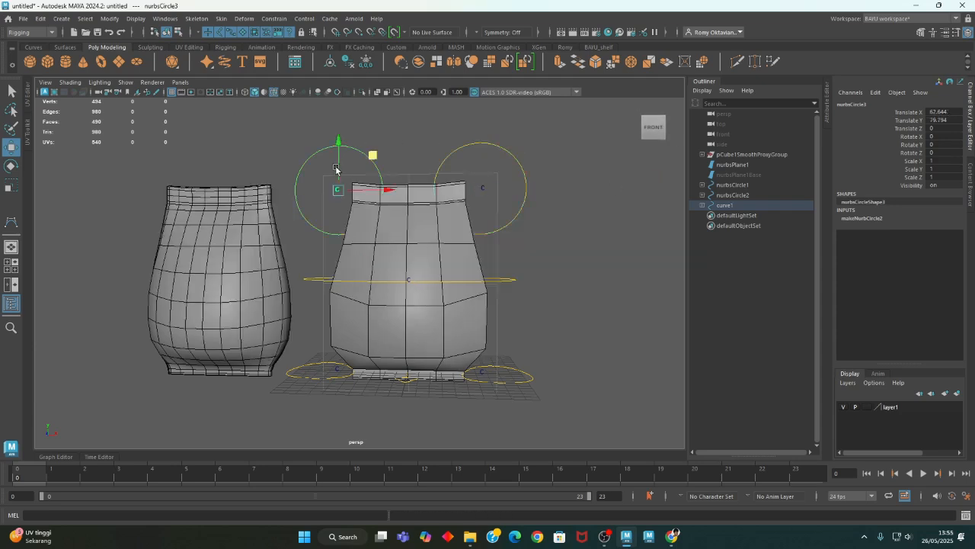
pyautogui.click(336, 168)
pyautogui.moveTo(374, 157); pyautogui.dragTo(332, 146)
pyautogui.hotkey('ctrl', 'z')
pyautogui.moveTo(569, 342)
pyautogui.keyDown('alt'); pyautogui.mouseDown()
pyautogui.moveTo(581, 337)
pyautogui.moveTo(564, 364)
pyautogui.moveTo(618, 347)
pyautogui.moveTo(572, 374)
pyautogui.moveTo(578, 350)
pyautogui.mouseUp(); pyautogui.keyUp('alt')
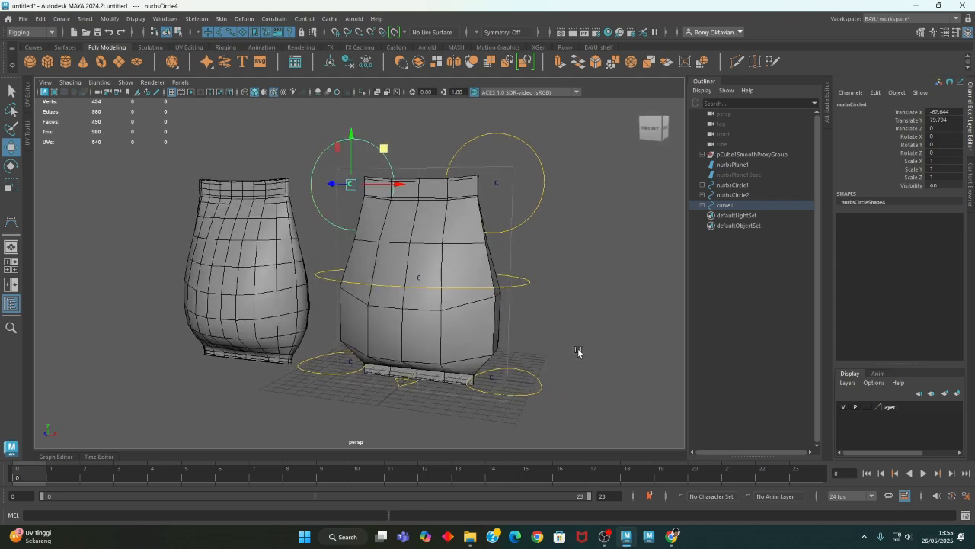
pyautogui.click(577, 348)
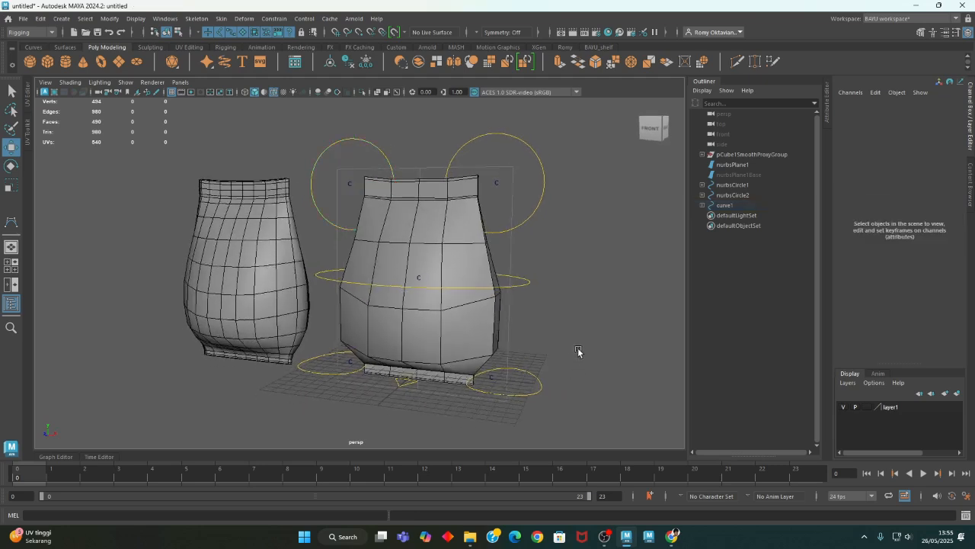